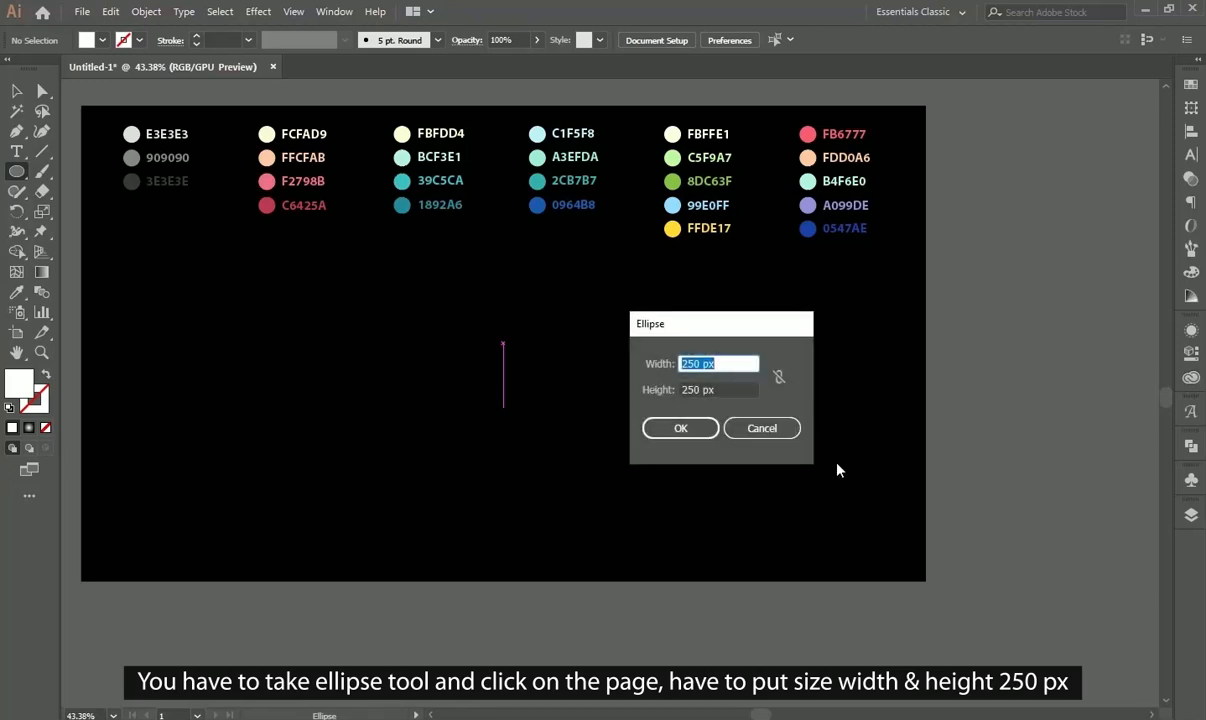
# Step: Draw a 250 px by 250 px circle on the artboard and fill it with a freeform gradient
pyautogui.click(727, 388)
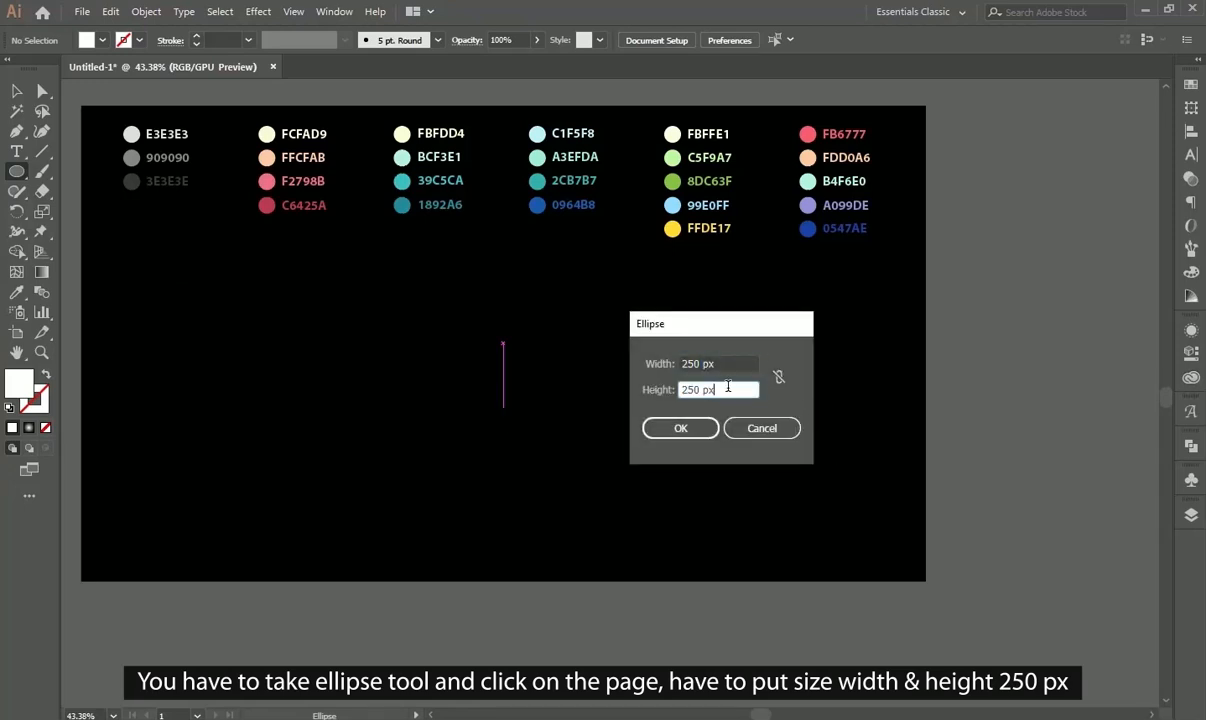
pyautogui.click(688, 430)
pyautogui.press('v')
pyautogui.click(325, 12)
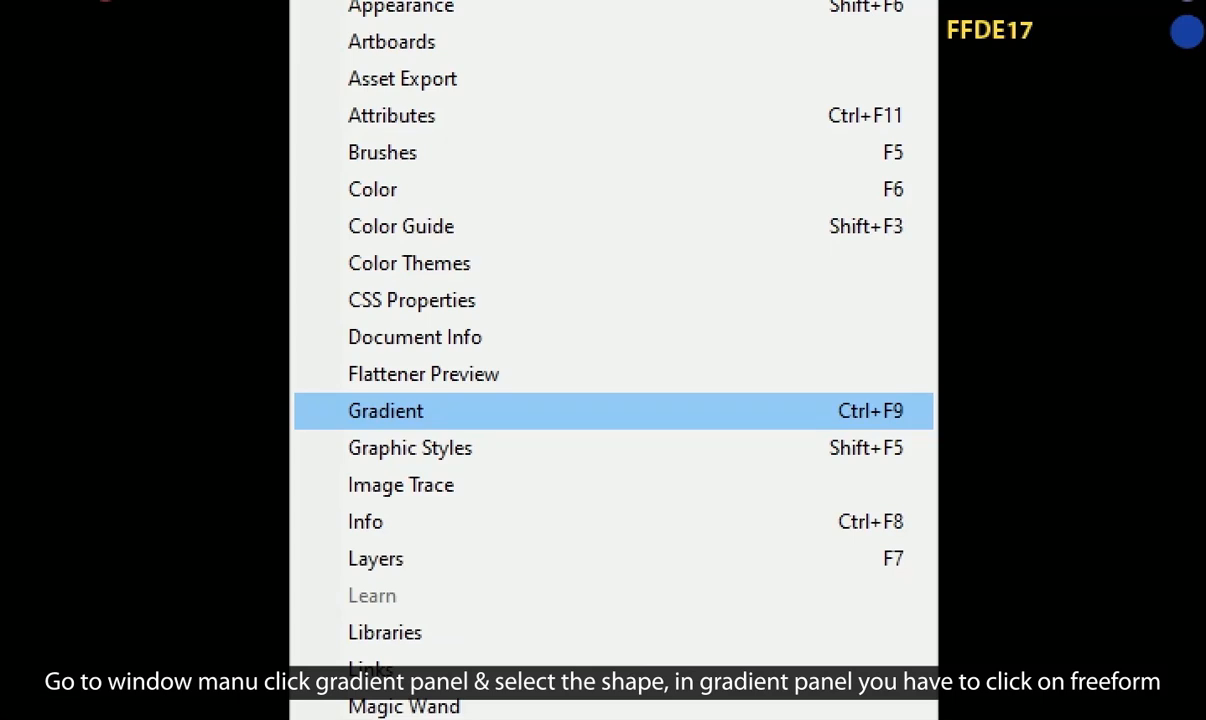
pyautogui.click(386, 411)
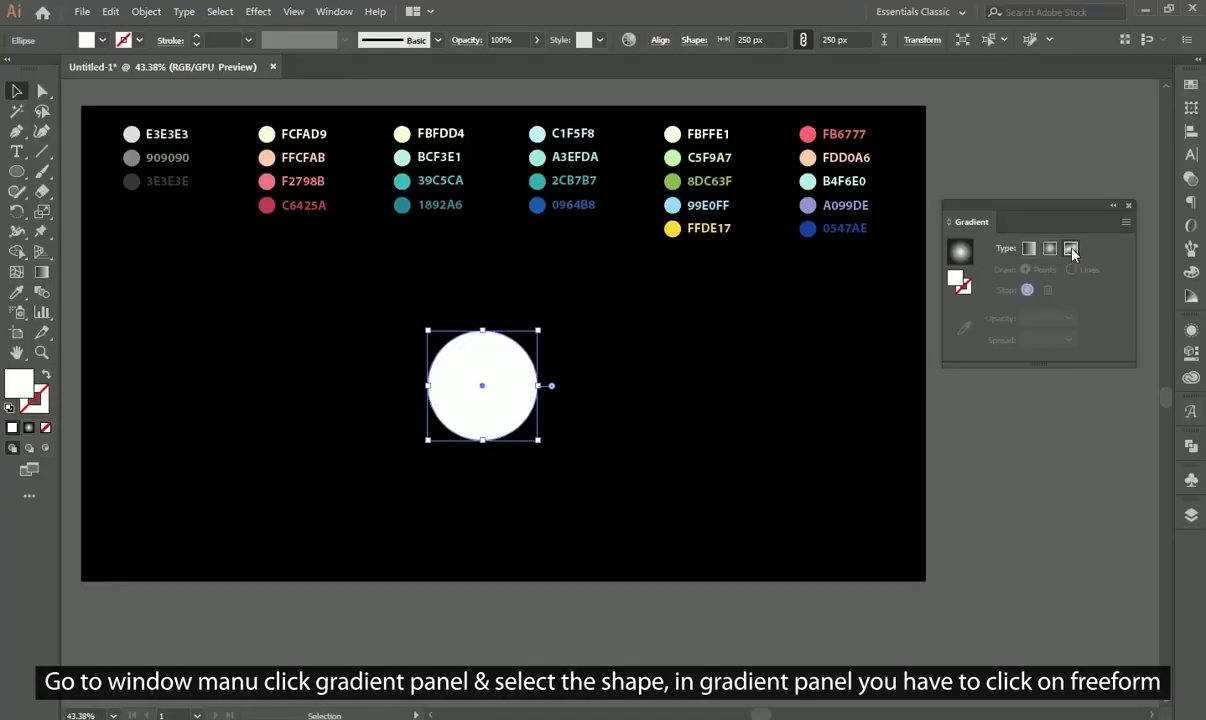
pyautogui.click(1071, 249)
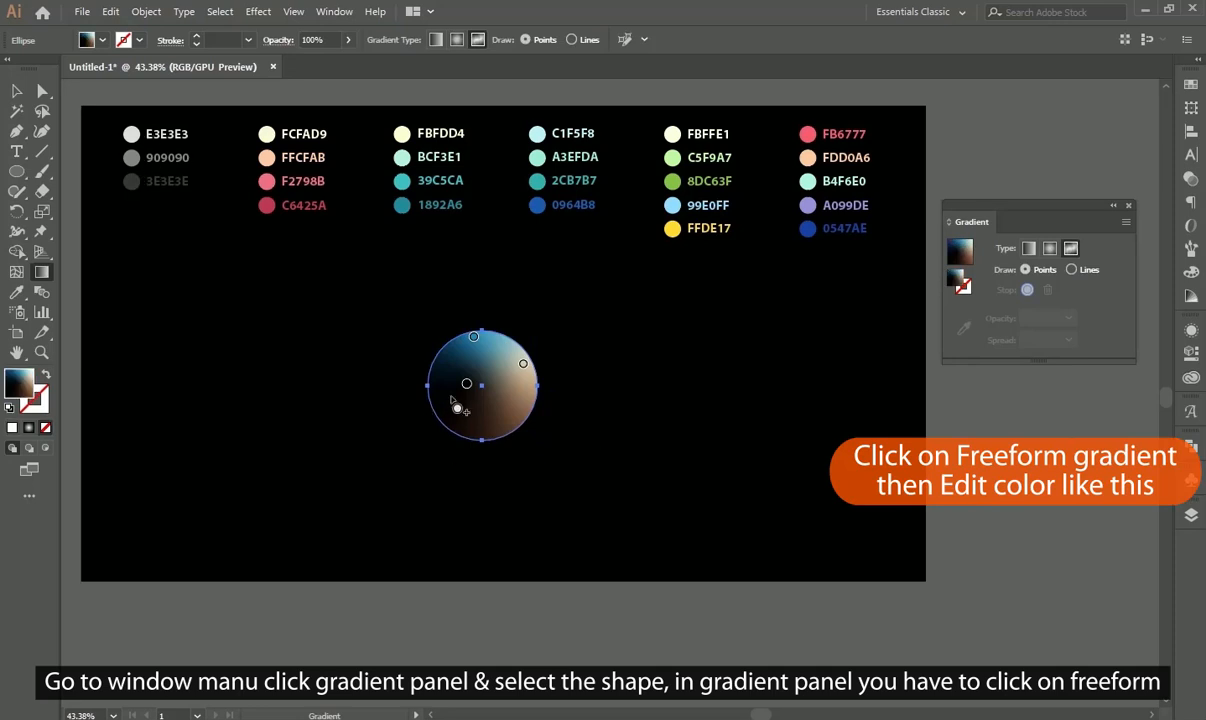
# Step: Recolour the circle's freeform stops from the first swatch column: E3E3E3 at the right, 3E3E3E near the centre and 909090 at the top
pyautogui.moveTo(466, 384); pyautogui.dragTo(468, 397)
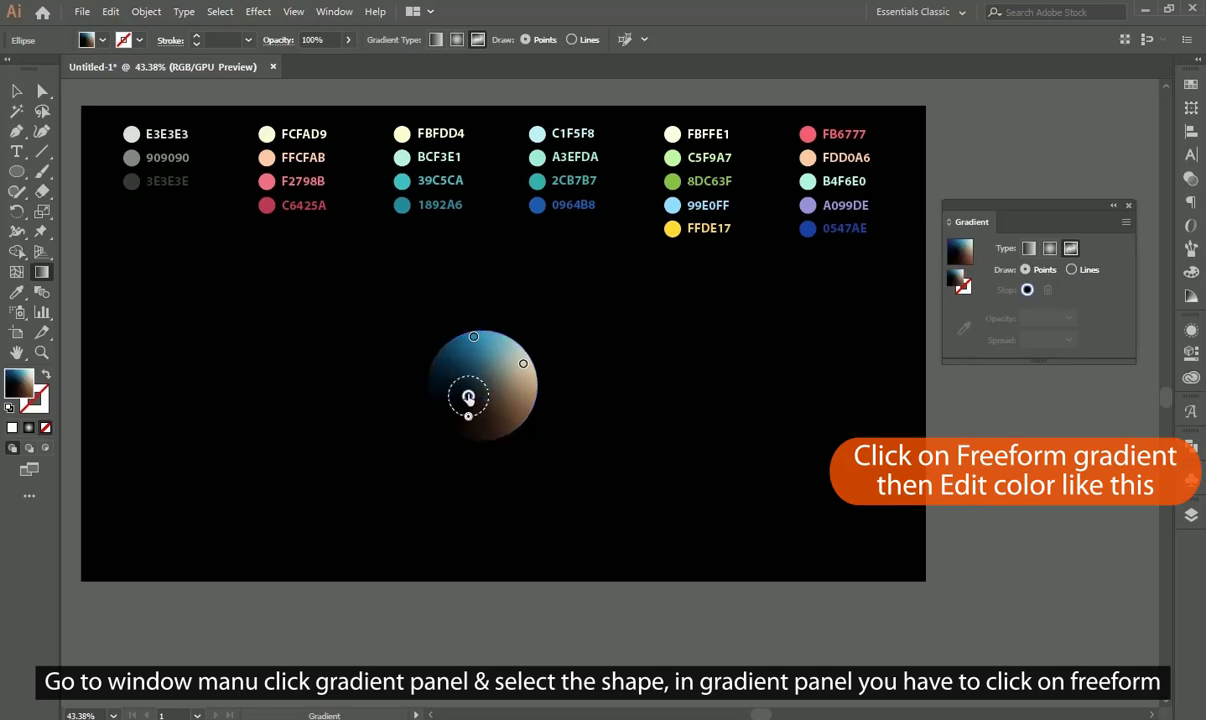
pyautogui.click(468, 397)
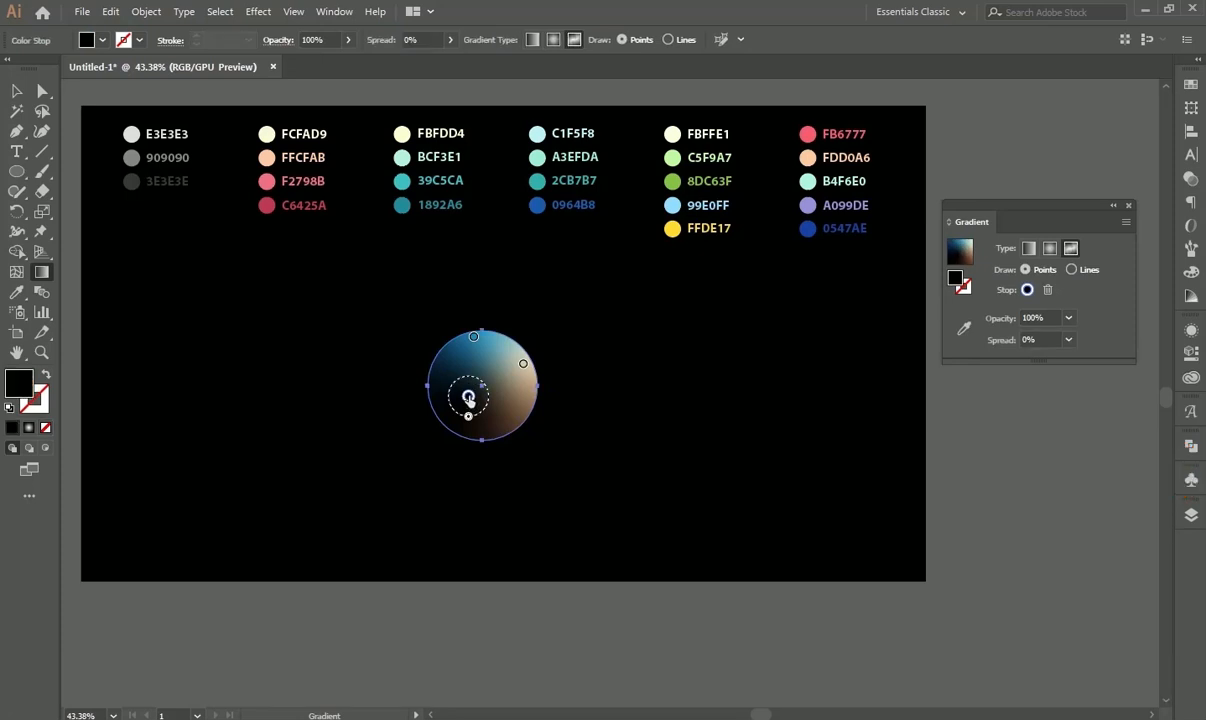
pyautogui.click(523, 363)
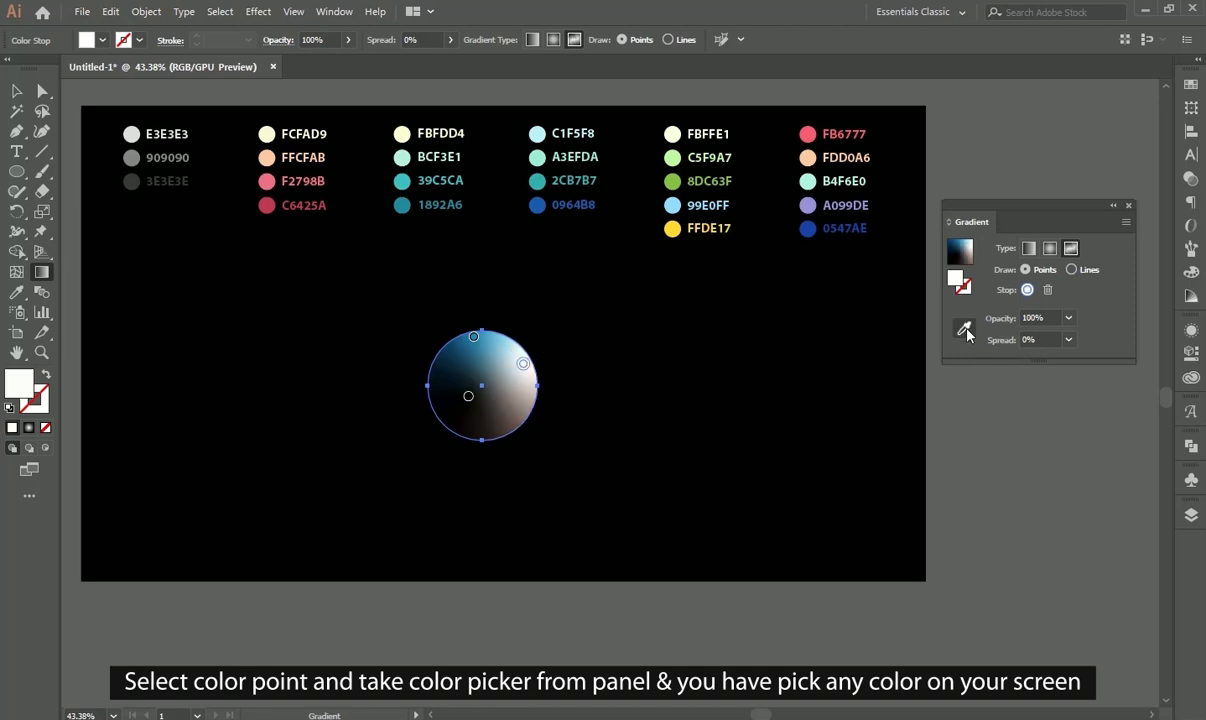
pyautogui.click(964, 328)
pyautogui.click(131, 132)
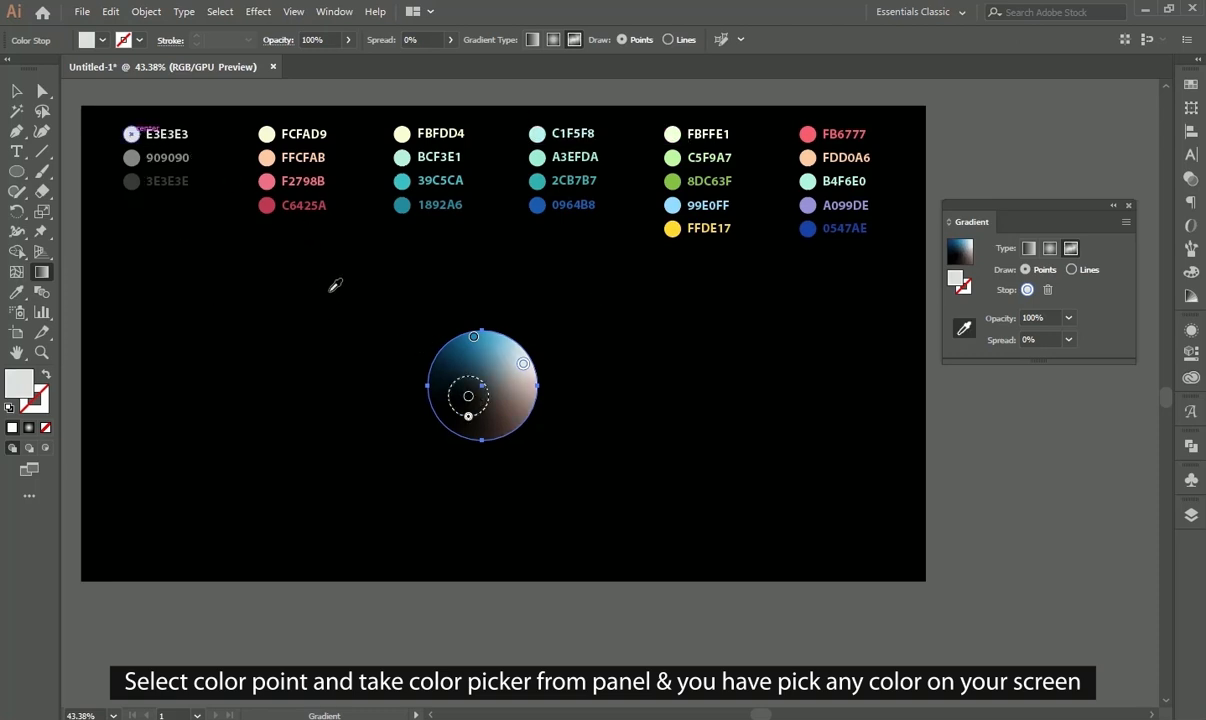
pyautogui.click(468, 397)
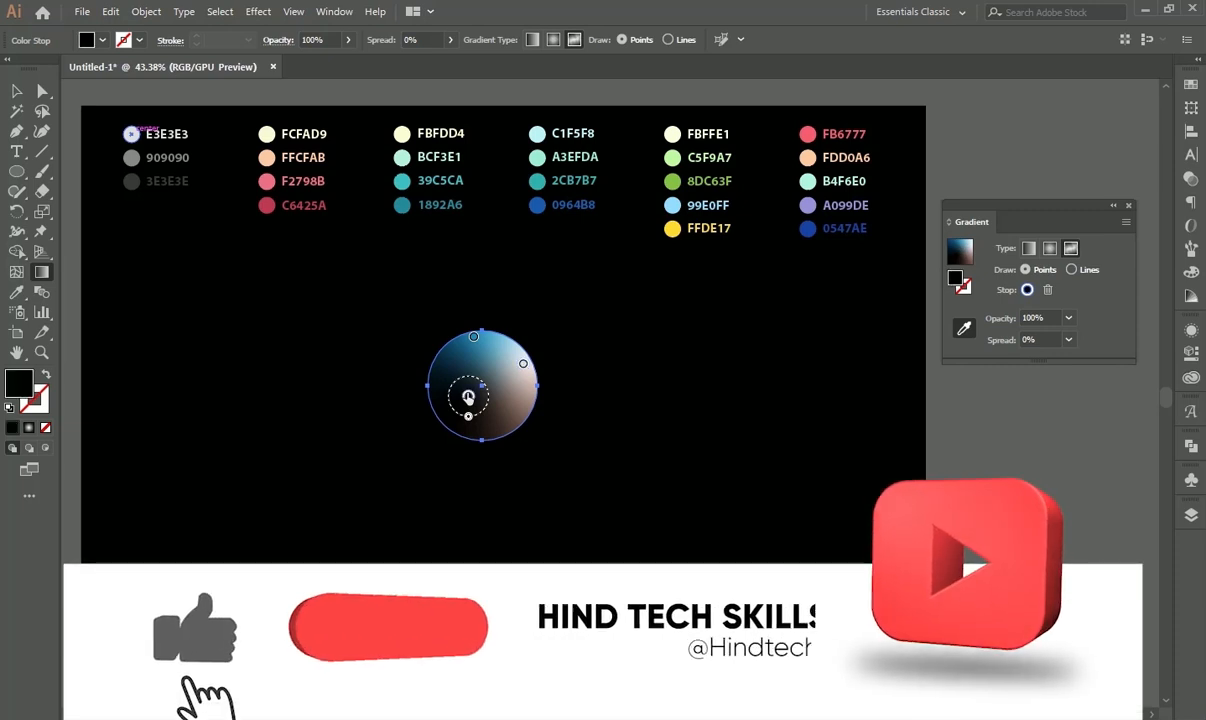
pyautogui.click(473, 336)
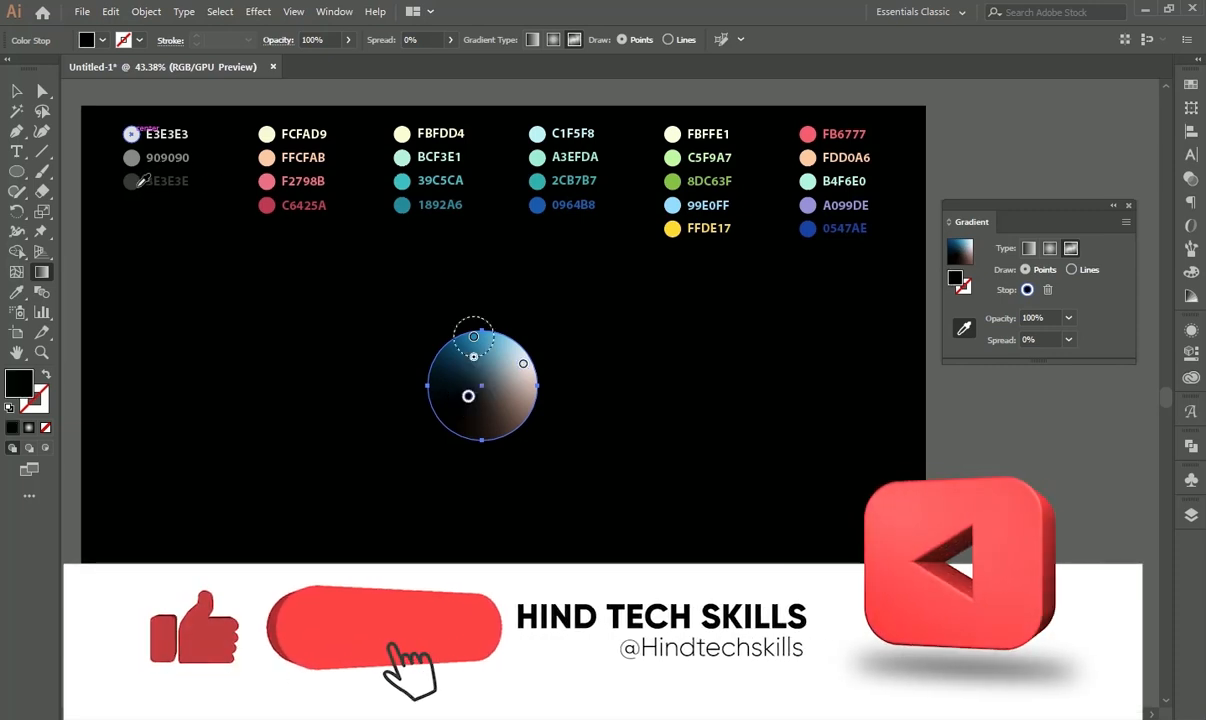
pyautogui.click(138, 183)
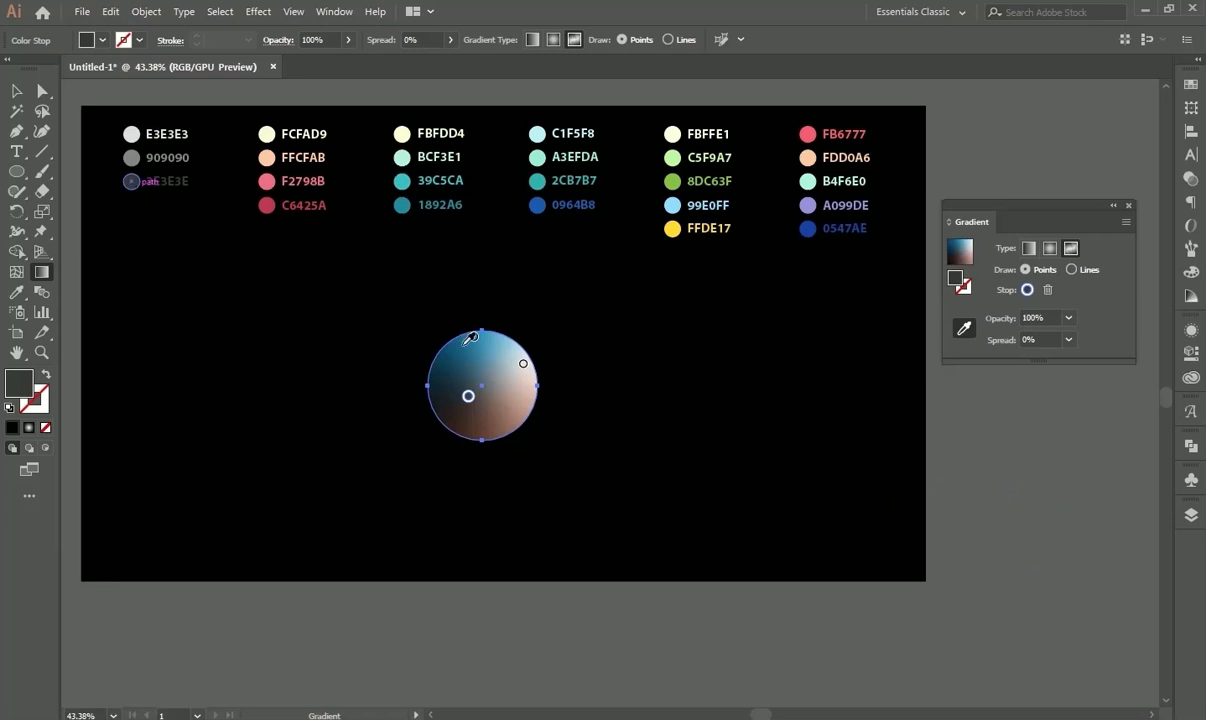
pyautogui.click(474, 338)
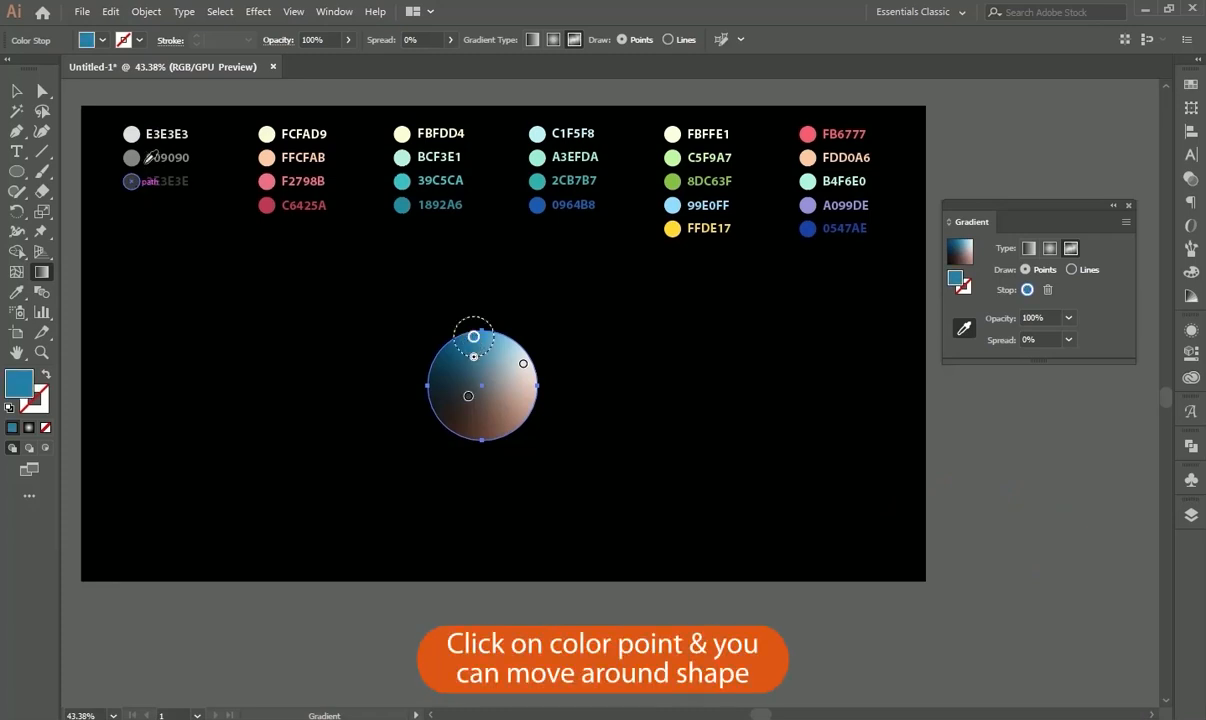
pyautogui.click(132, 156)
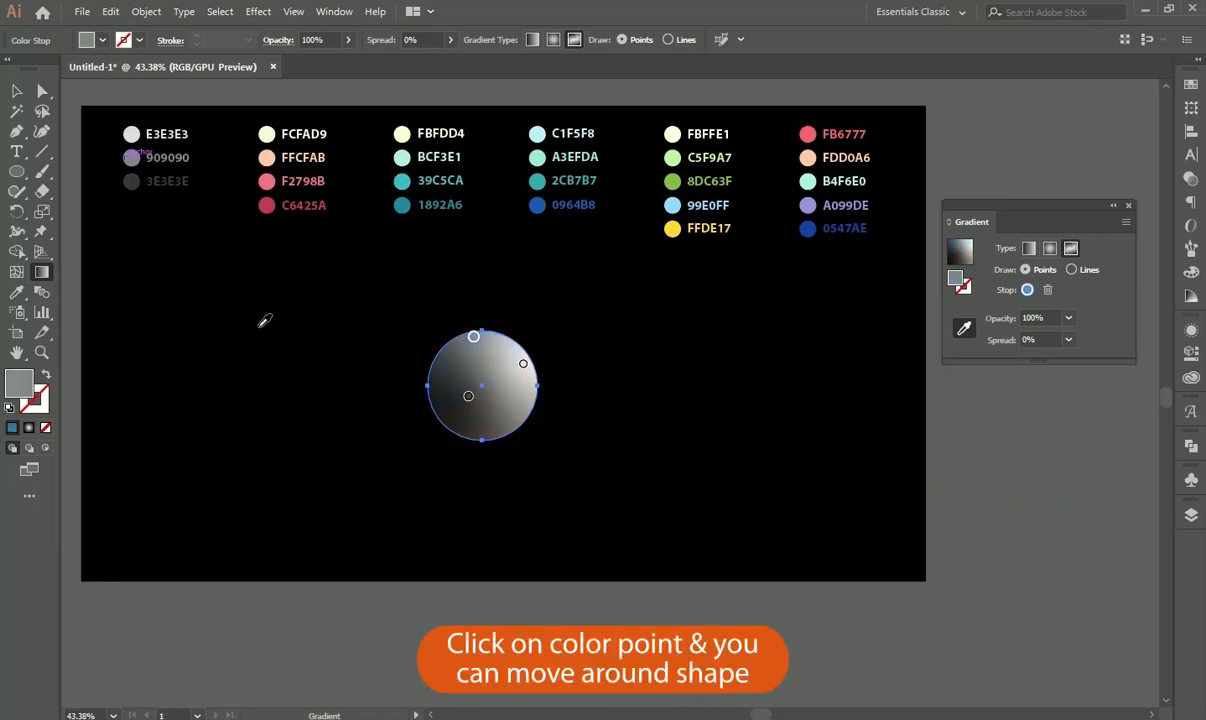
# Step: Reposition the grey circle's stops, shifting the dark one toward the lower-left edge and the top and right ones slightly left
pyautogui.moveTo(468, 398); pyautogui.dragTo(461, 410)
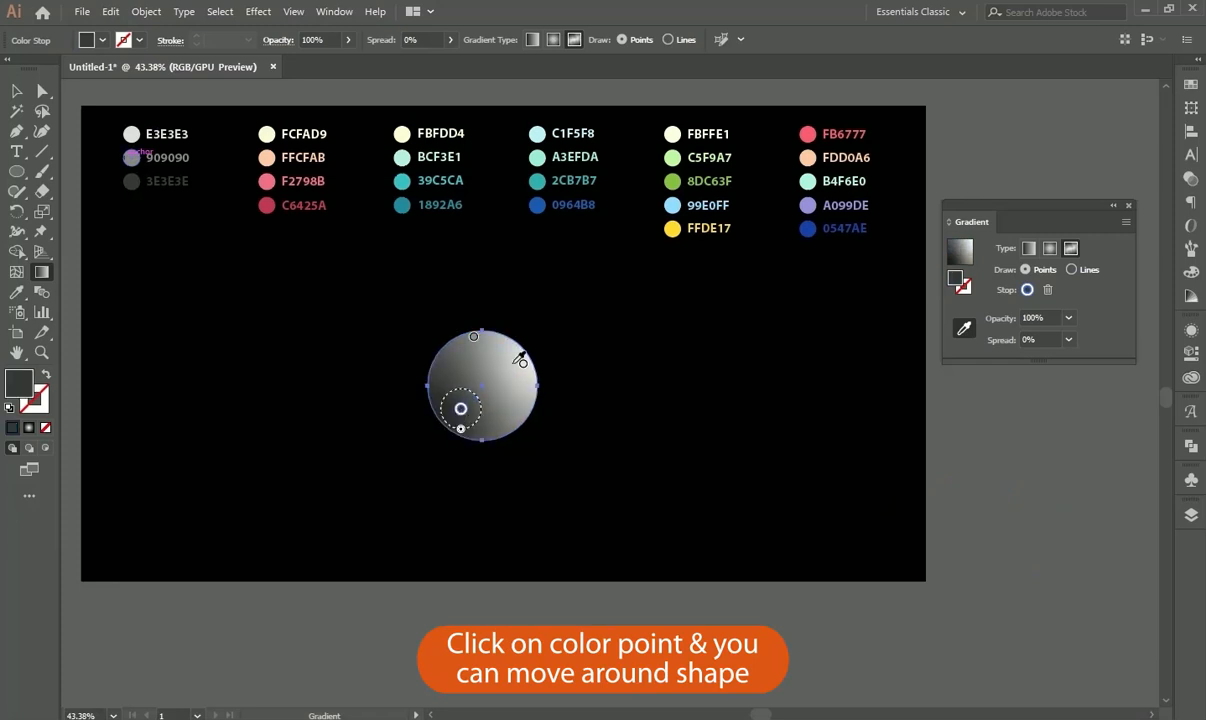
pyautogui.moveTo(523, 384); pyautogui.dragTo(522, 402)
pyautogui.moveTo(475, 340); pyautogui.dragTo(463, 344)
pyautogui.moveTo(523, 365); pyautogui.dragTo(511, 370)
pyautogui.click(461, 411)
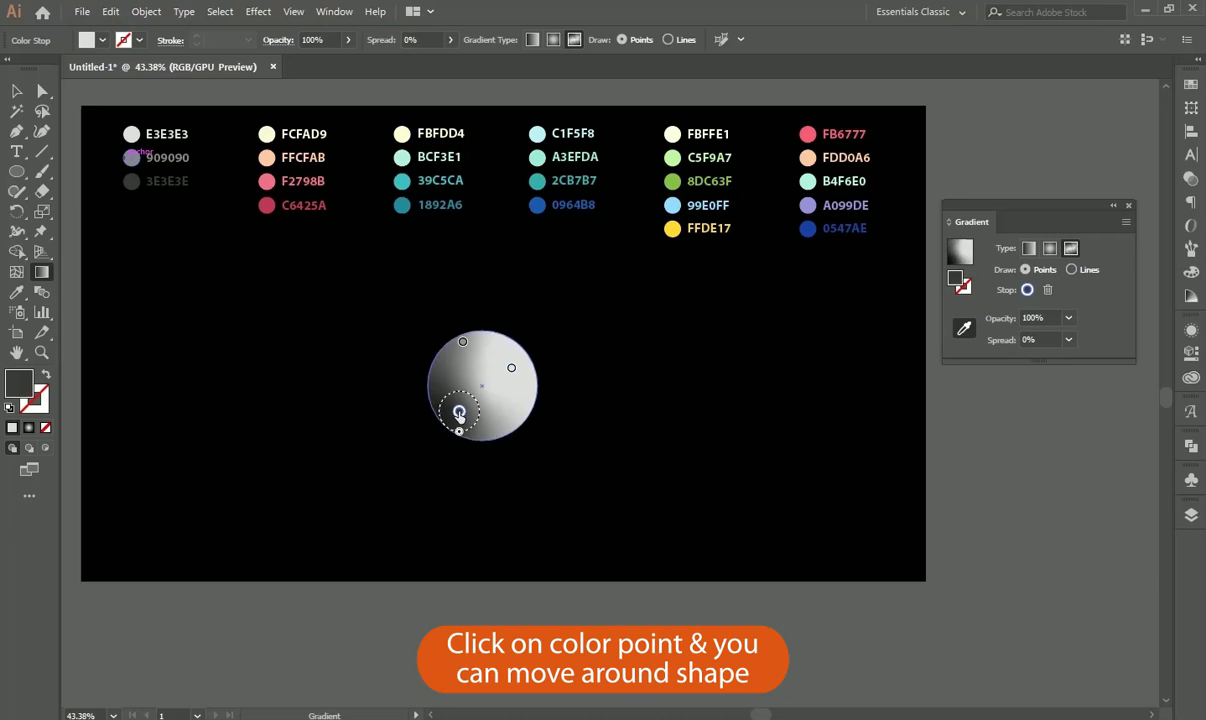
# Step: Move the grey gradient circle below the first swatch column and deselect it
pyautogui.click(17, 91)
pyautogui.click(418, 438)
pyautogui.moveTo(498, 402); pyautogui.dragTo(170, 309)
pyautogui.click(304, 613)
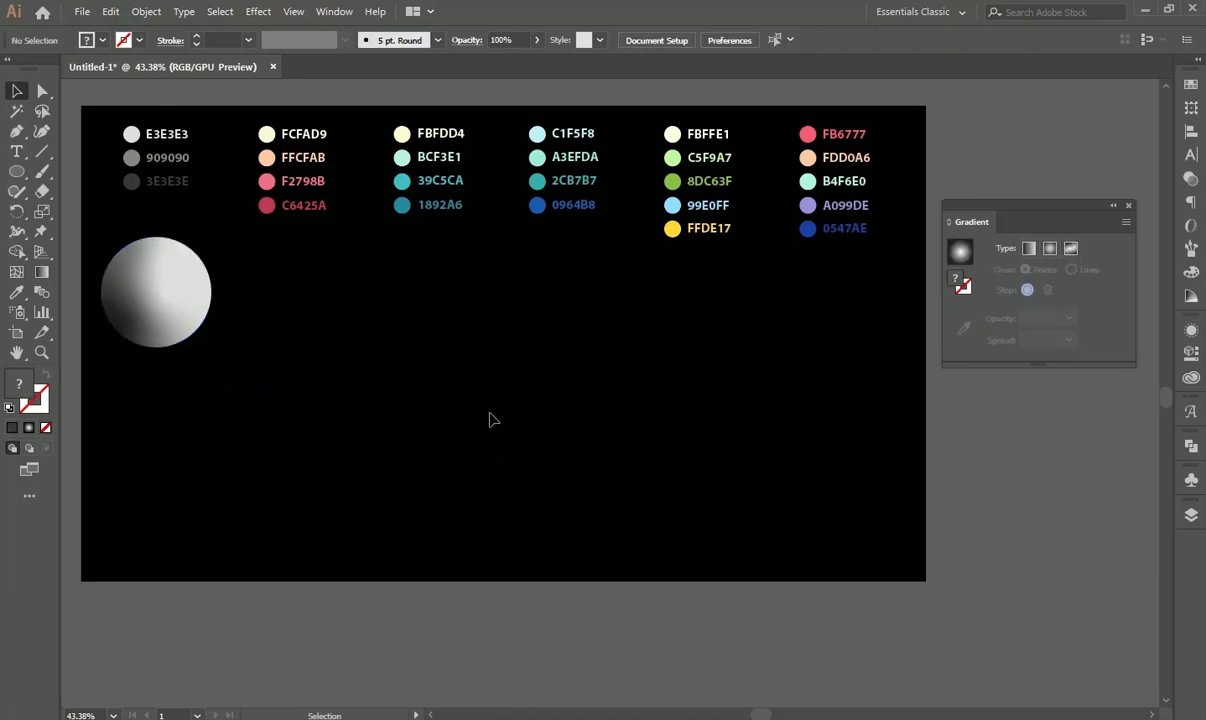
# Step: Draw a second 250 px by 250 px circle near the artboard's centre with a freeform gradient fill
pyautogui.click(17, 171)
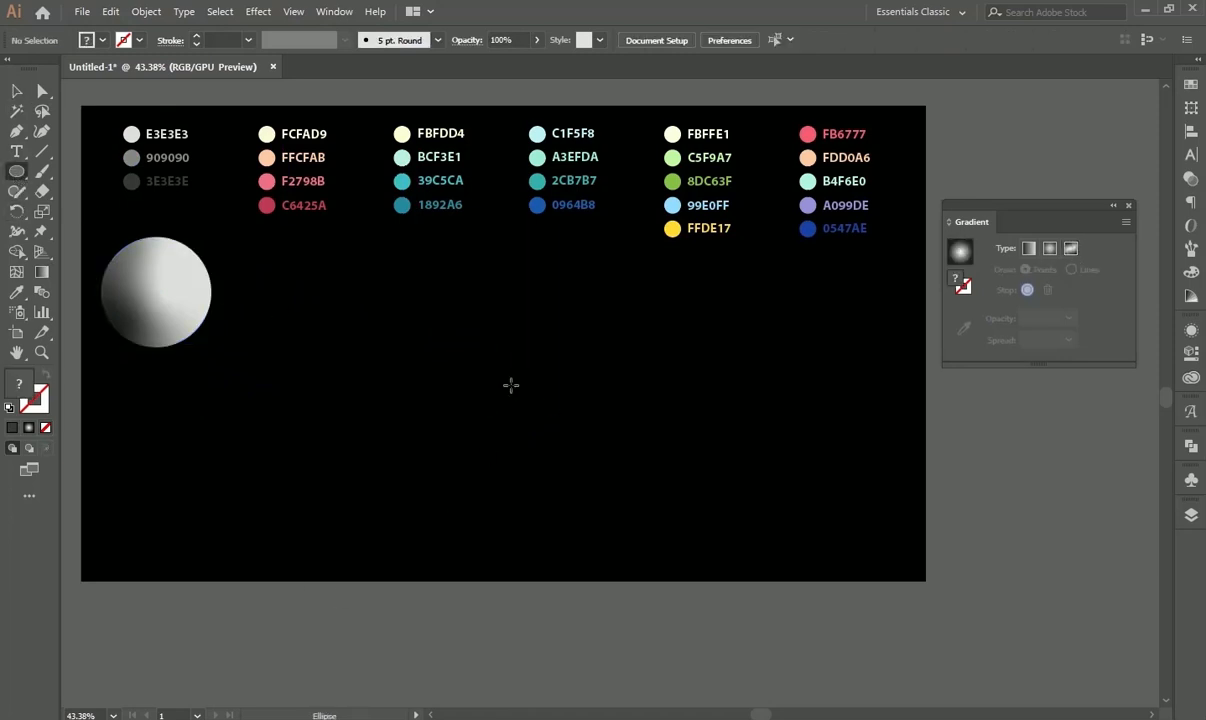
pyautogui.click(510, 385)
pyautogui.press('Tab')
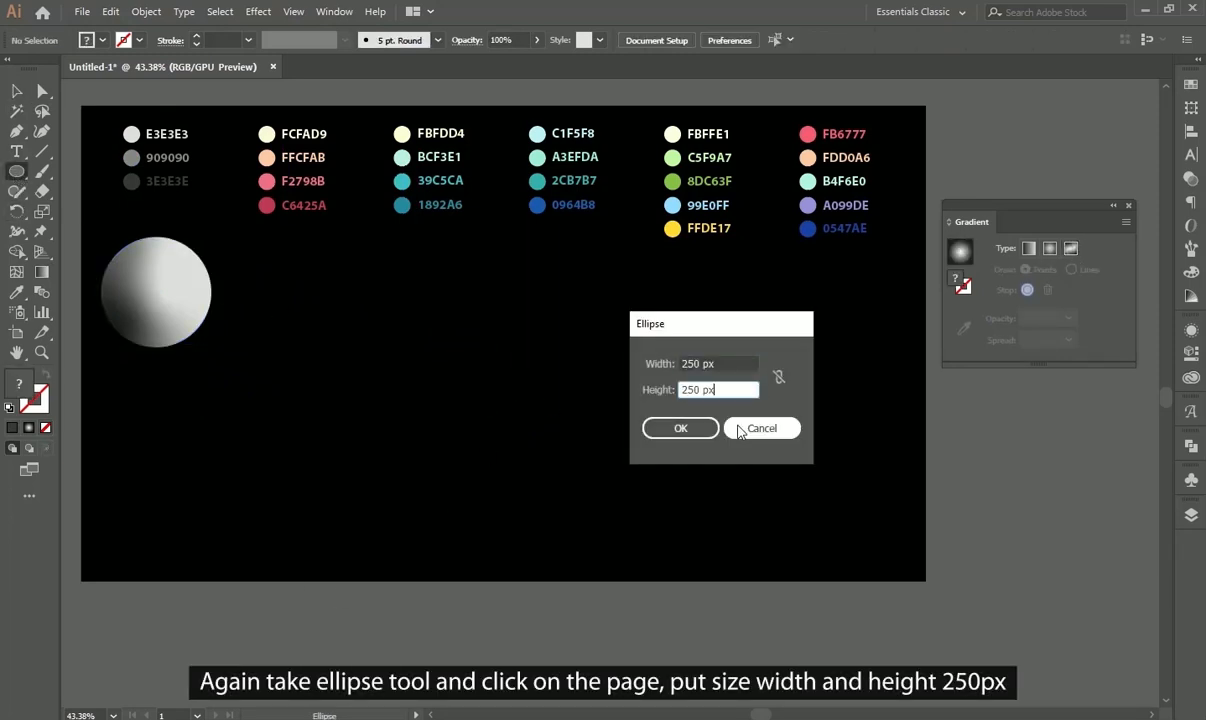
pyautogui.click(680, 428)
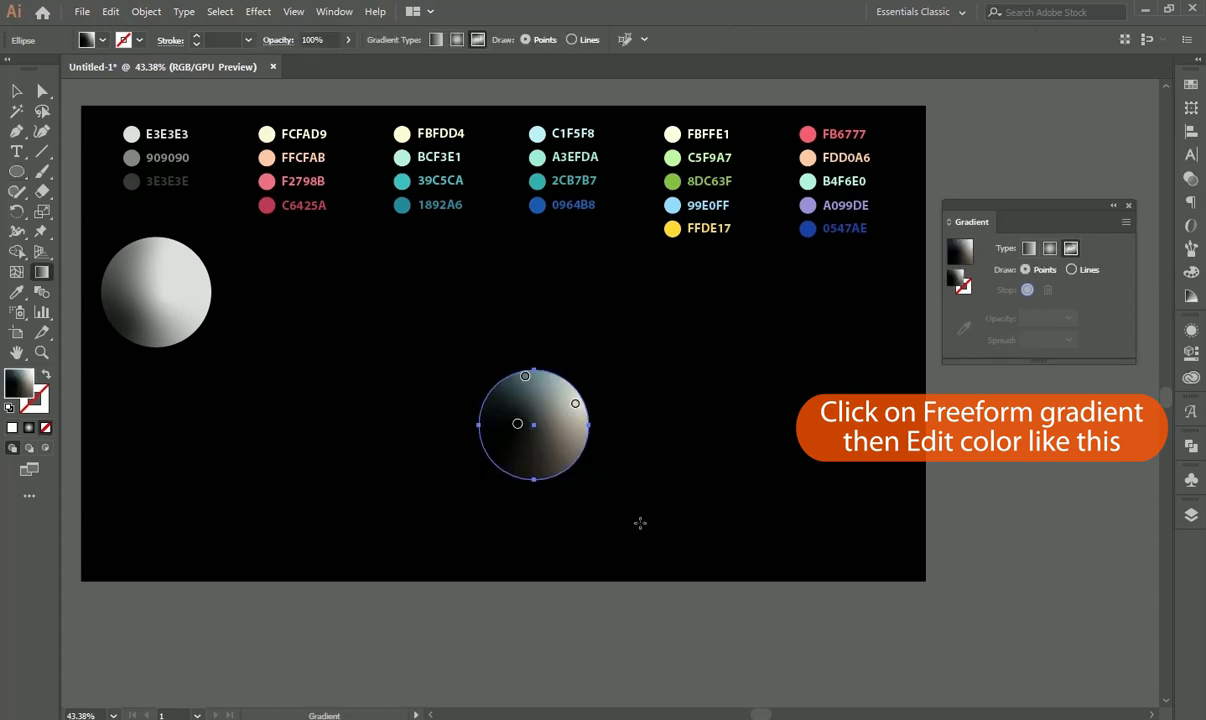
# Step: Add a gradient stop near the second circle's bottom edge and shift the black stop slightly left
pyautogui.moveTo(574, 441); pyautogui.dragTo(560, 446)
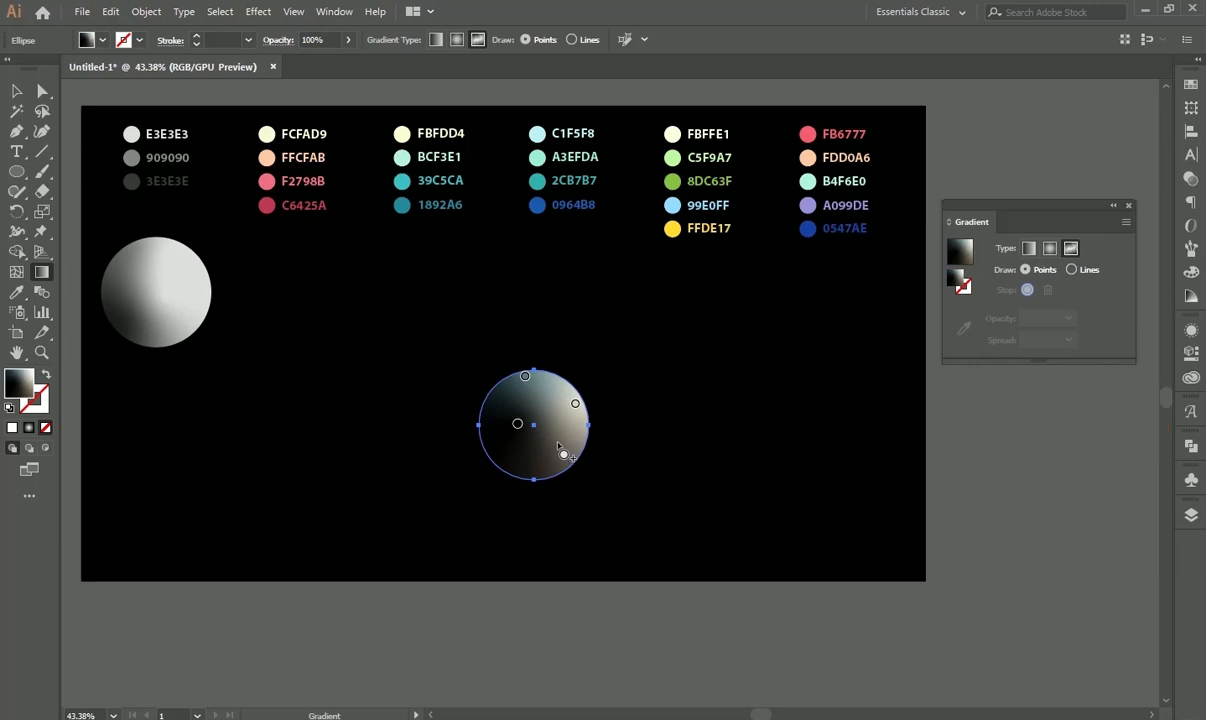
pyautogui.click(540, 465)
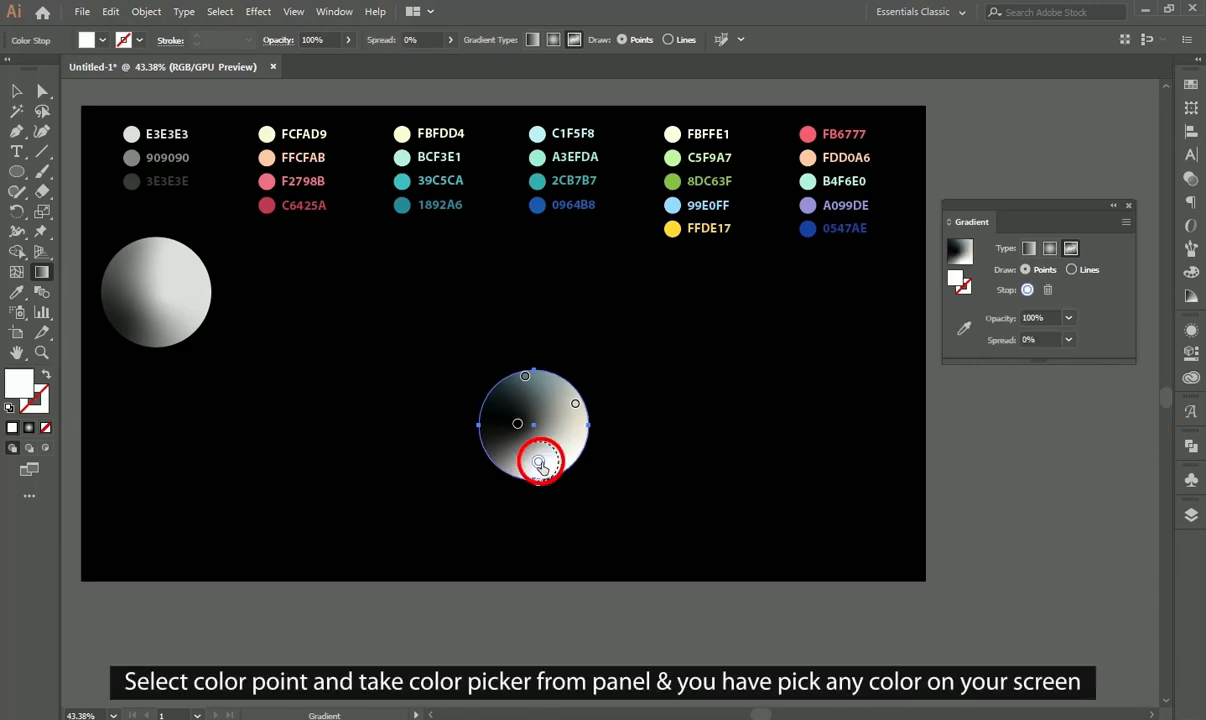
pyautogui.click(517, 423)
pyautogui.moveTo(517, 423); pyautogui.dragTo(505, 422)
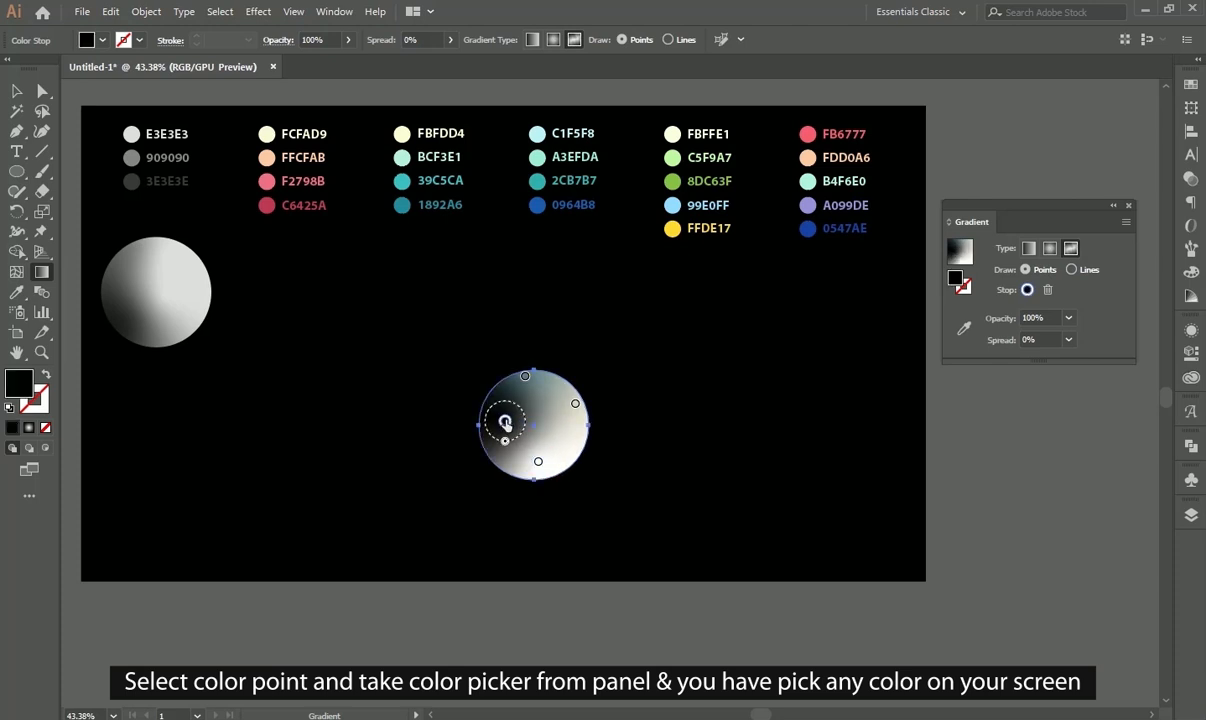
# Step: Recolour the second circle's stops with swatches C6425A at the left, F2798B at the top, FFCFAB at the right and FCFAD9 at the bottom
pyautogui.click(964, 328)
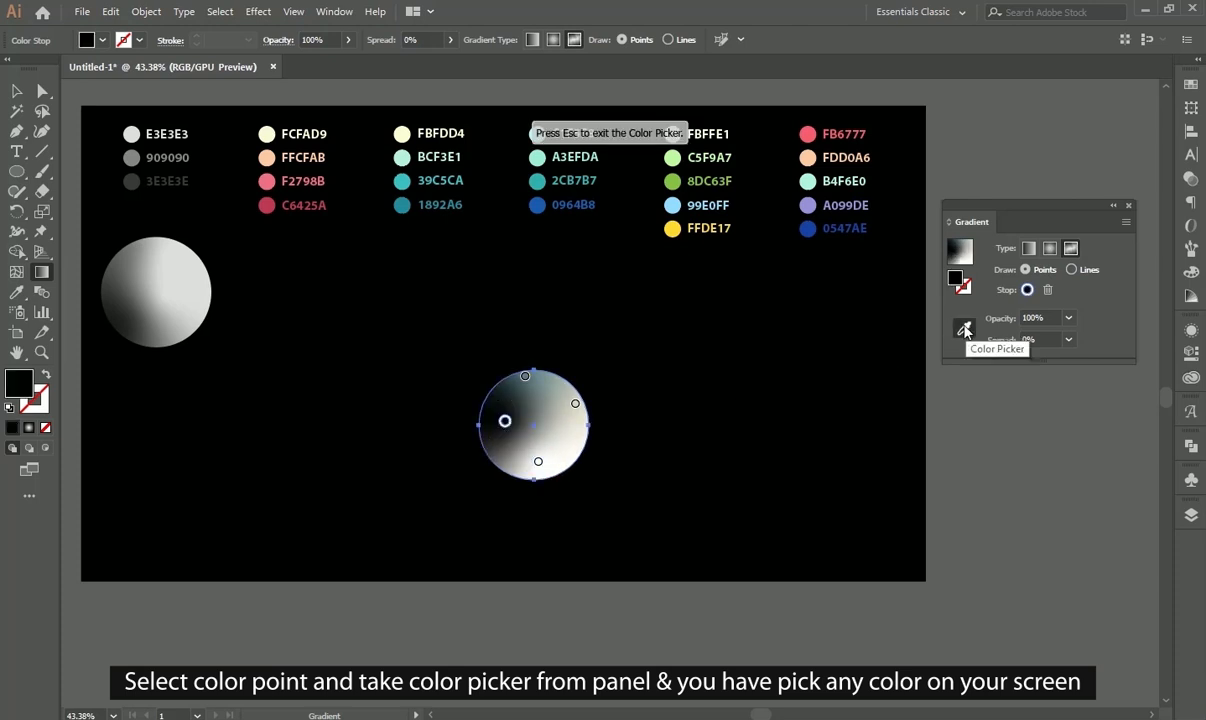
pyautogui.click(266, 205)
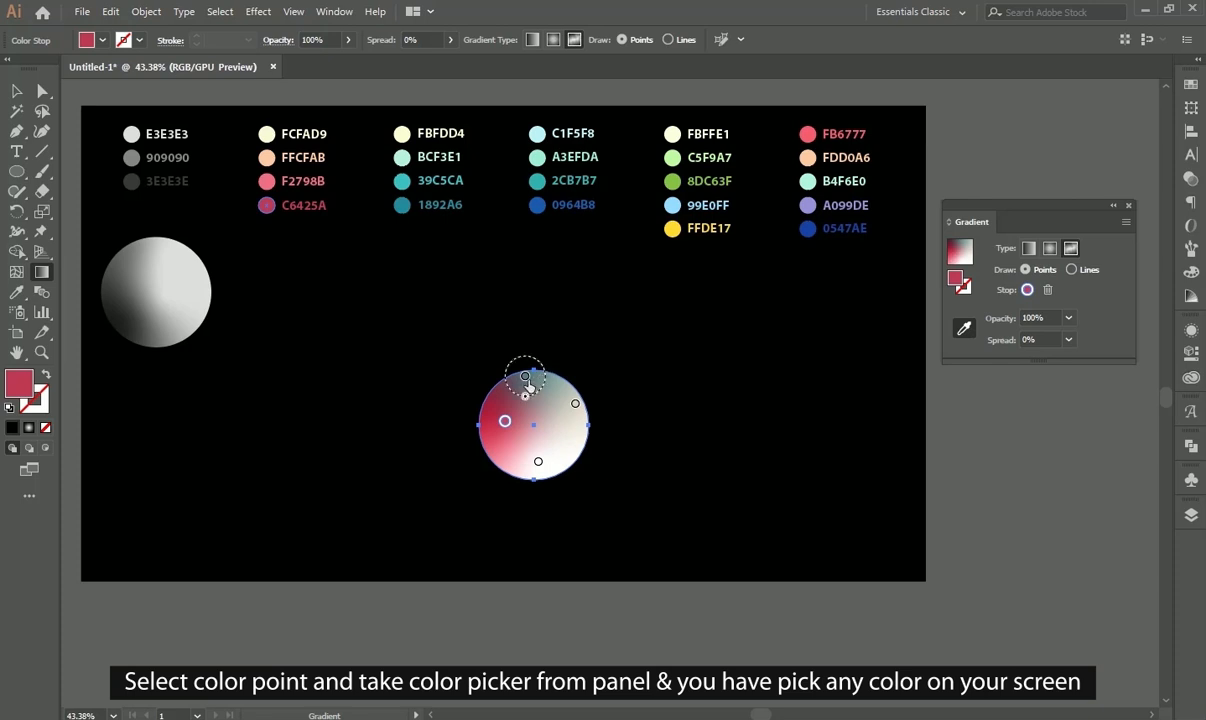
pyautogui.click(526, 379)
pyautogui.click(266, 181)
pyautogui.click(575, 403)
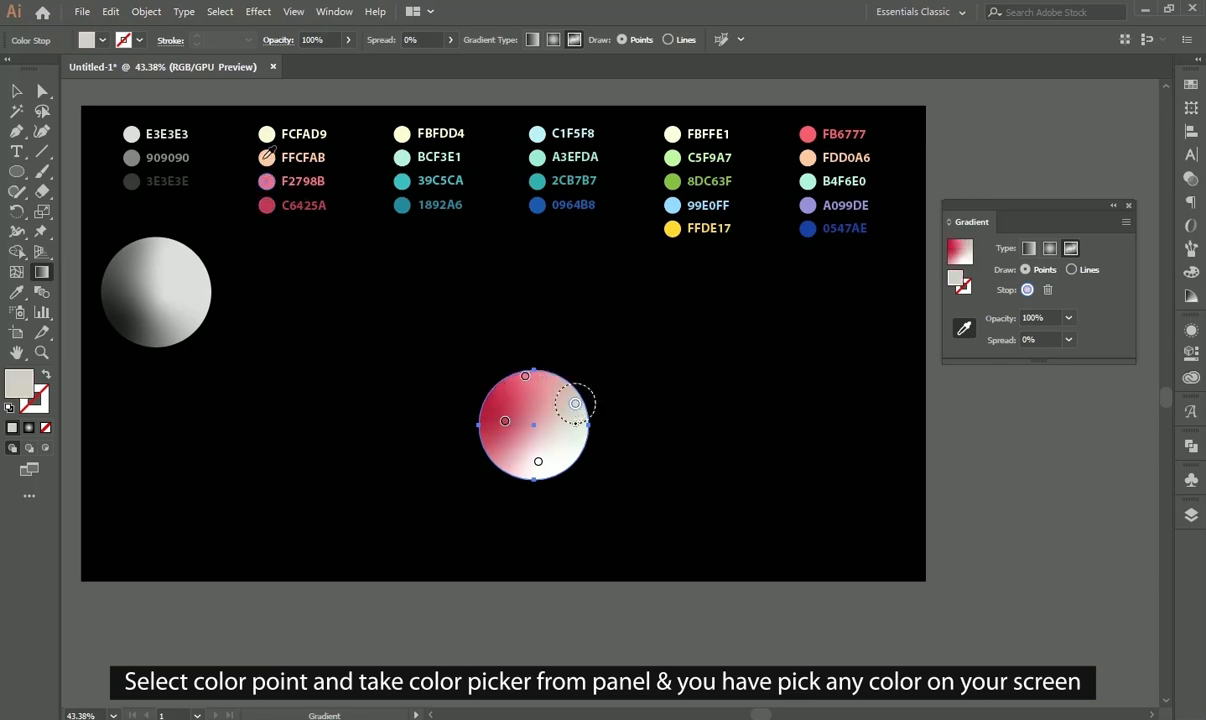
pyautogui.click(266, 157)
pyautogui.click(538, 461)
pyautogui.click(266, 133)
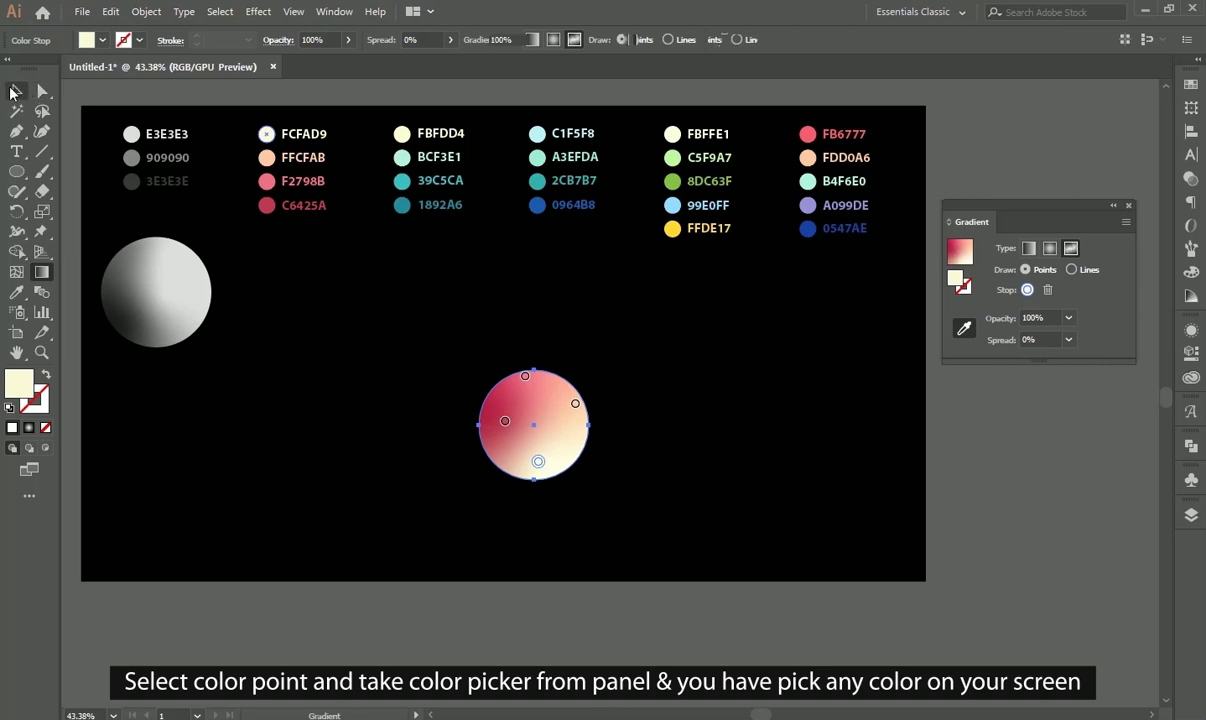
# Step: Edit the second circle's freeform gradient in Lines drawing mode and link its left and right stops with a line
pyautogui.click(17, 90)
pyautogui.click(533, 428)
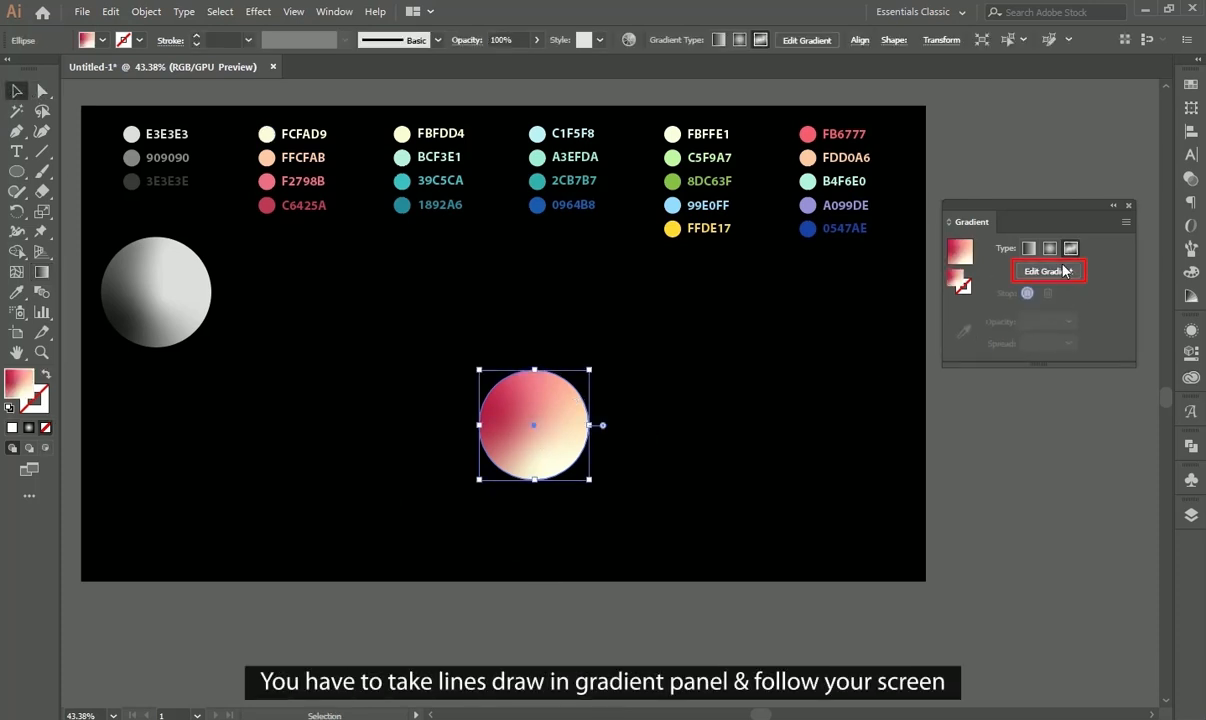
pyautogui.click(1050, 273)
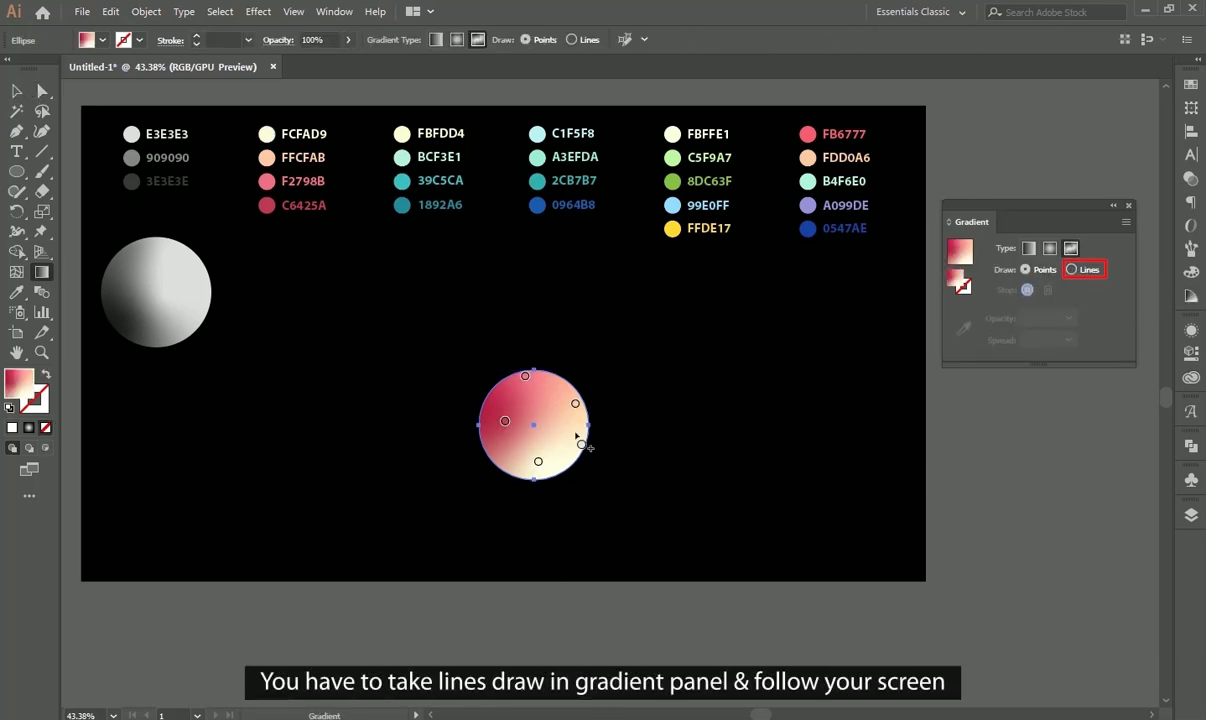
pyautogui.click(1071, 269)
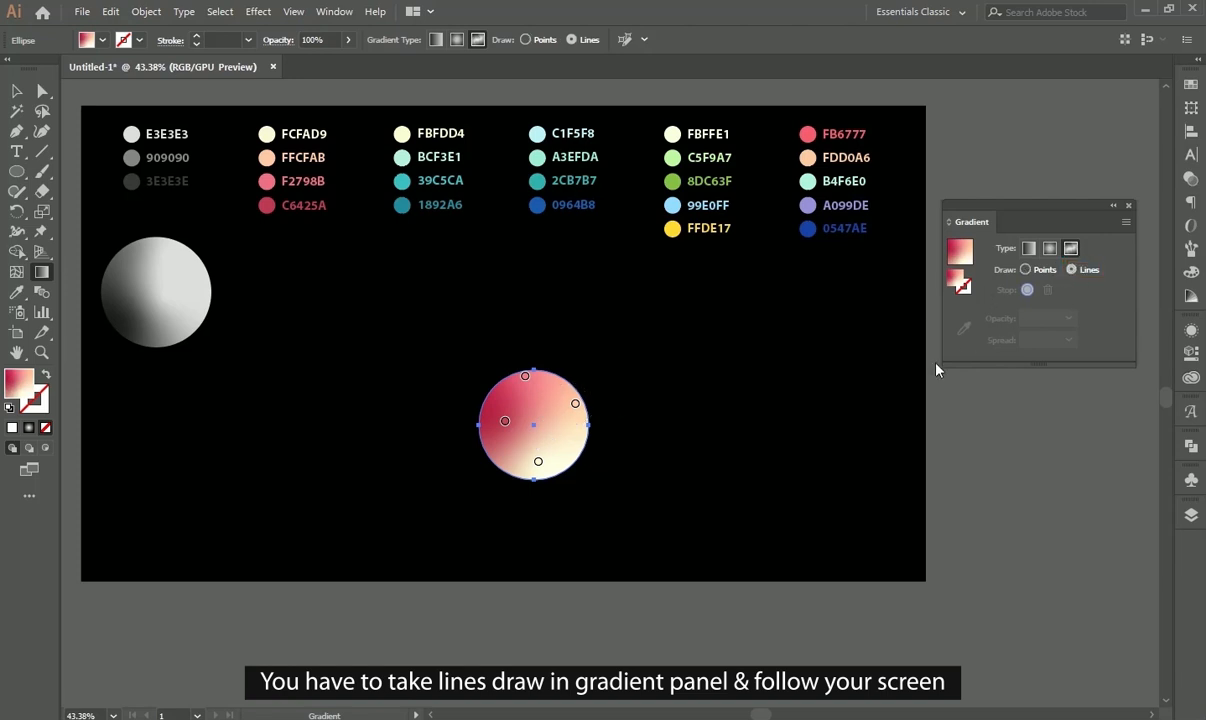
pyautogui.click(505, 421)
pyautogui.click(575, 404)
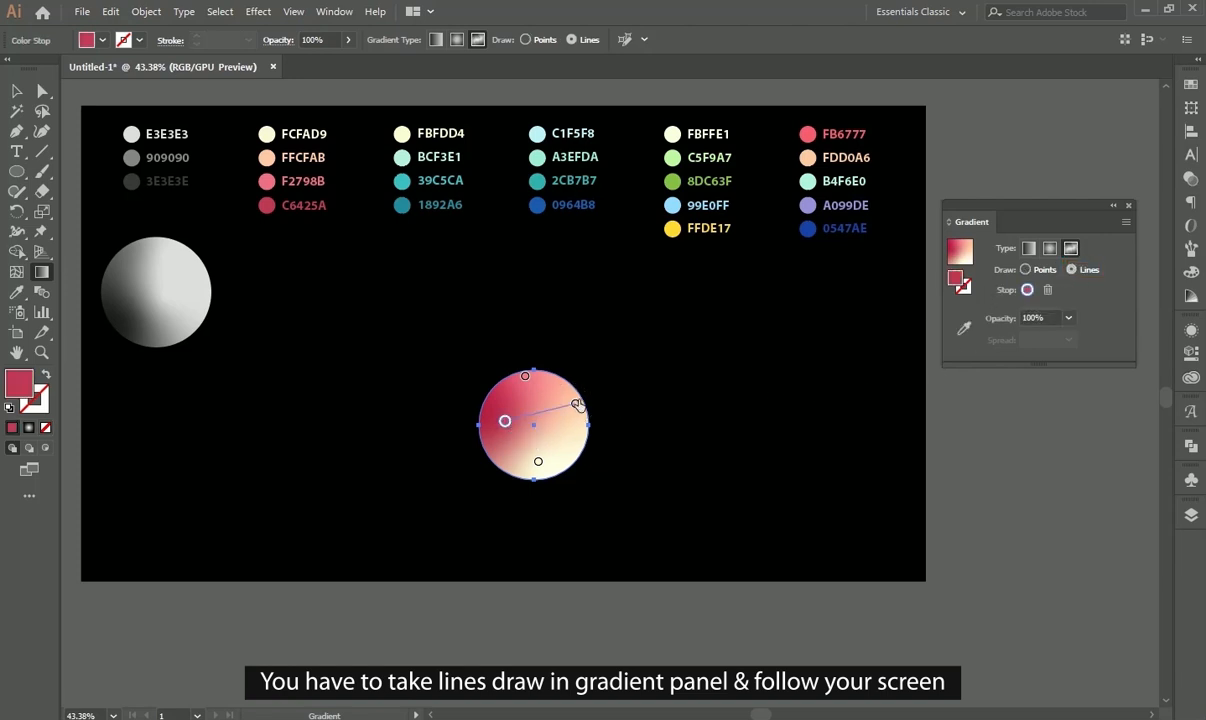
pyautogui.click(576, 404)
# Step: Reposition the linked stops and extend the gradient line through the top stop, a new upper-right stop and the bottom stop
pyautogui.moveTo(505, 421)
pyautogui.mouseDown()
pyautogui.moveTo(484, 433)
pyautogui.moveTo(494, 418)
pyautogui.mouseUp()
pyautogui.moveTo(576, 404); pyautogui.dragTo(557, 410)
pyautogui.click(525, 376)
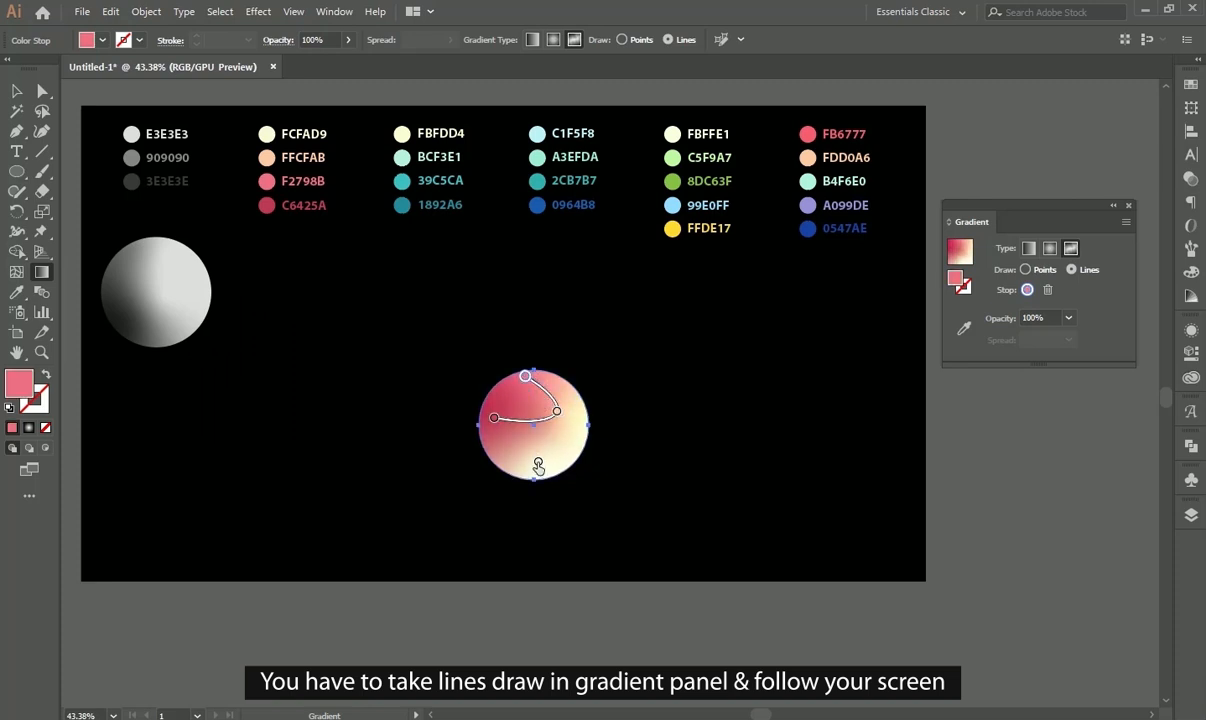
pyautogui.click(569, 397)
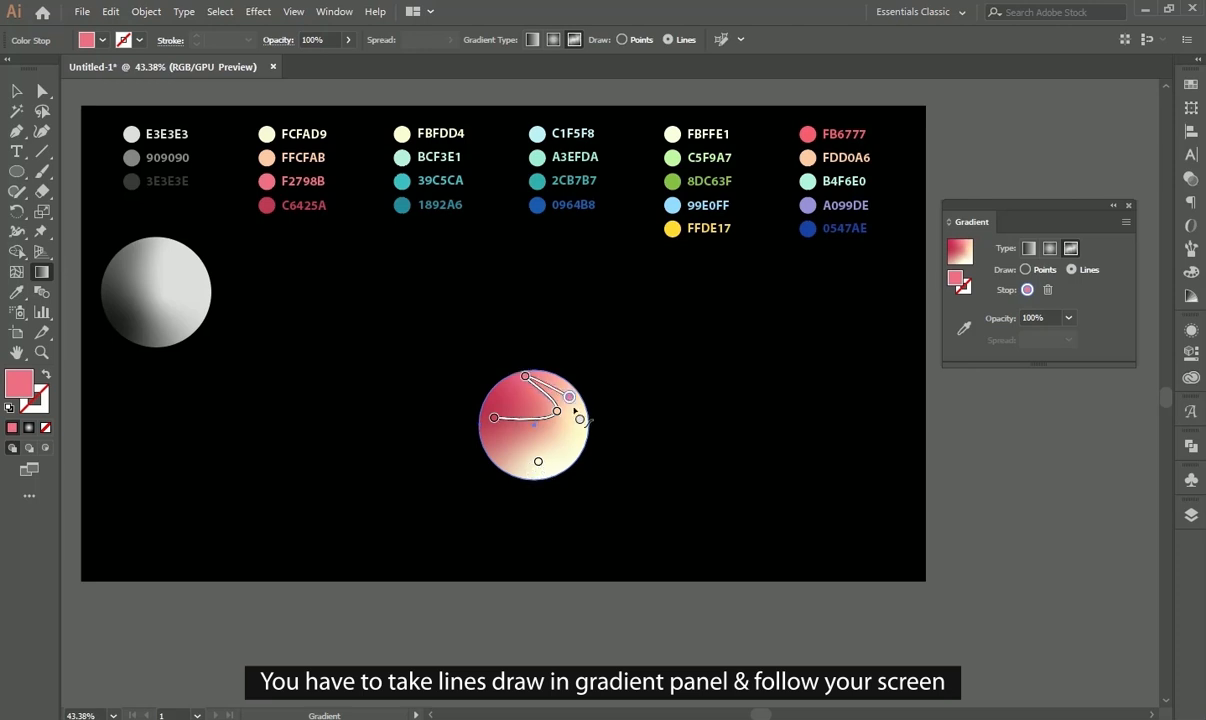
pyautogui.click(538, 462)
pyautogui.moveTo(557, 412); pyautogui.dragTo(519, 399)
# Step: Move the pink gradient circle beside the grey one, below the second swatch column, and deselect it
pyautogui.press('v')
pyautogui.moveTo(541, 447); pyautogui.dragTo(289, 308)
pyautogui.click(135, 369)
# Step: Draw a third 250 px by 250 px circle in the lower middle of the artboard with a freeform gradient fill
pyautogui.press('l')
pyautogui.click(488, 425)
pyautogui.click(727, 390)
pyautogui.click(692, 427)
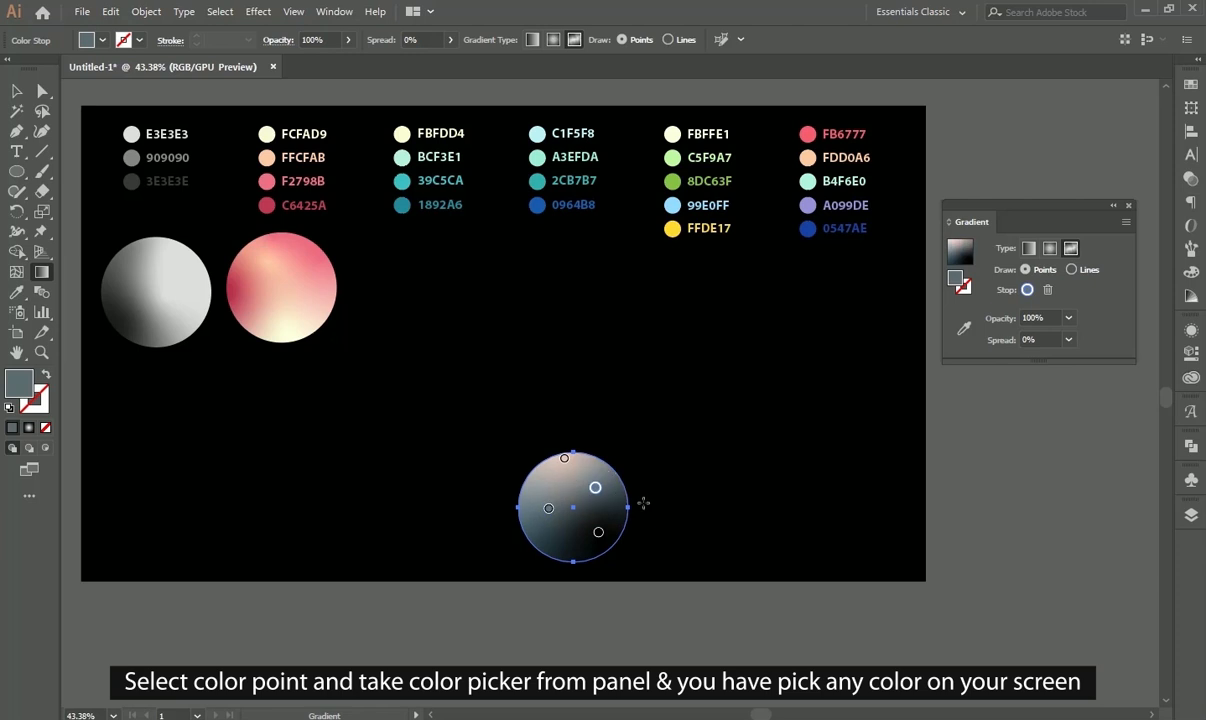
# Step: Colour the third circle's lower-right, upper-right, left and top gradient stops by sampling swatches 1892A6, 39C5CA, BCF3E1 and FBFDD4
pyautogui.click(598, 532)
pyautogui.click(964, 328)
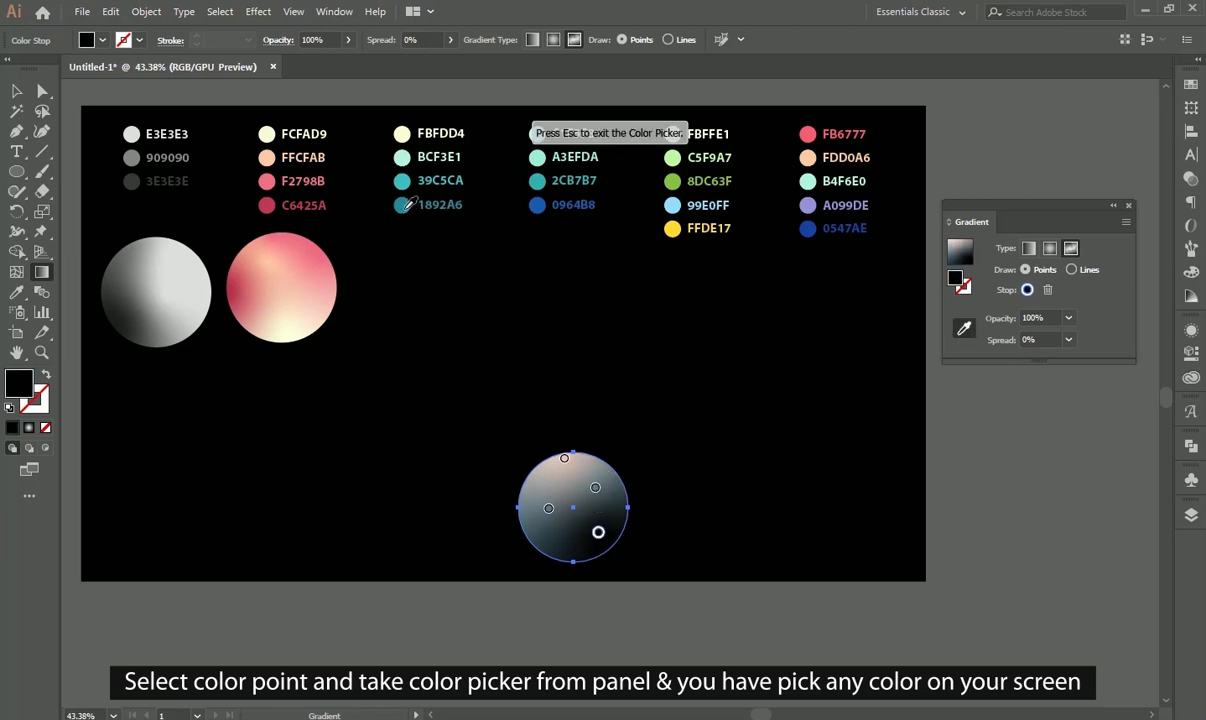
pyautogui.click(403, 205)
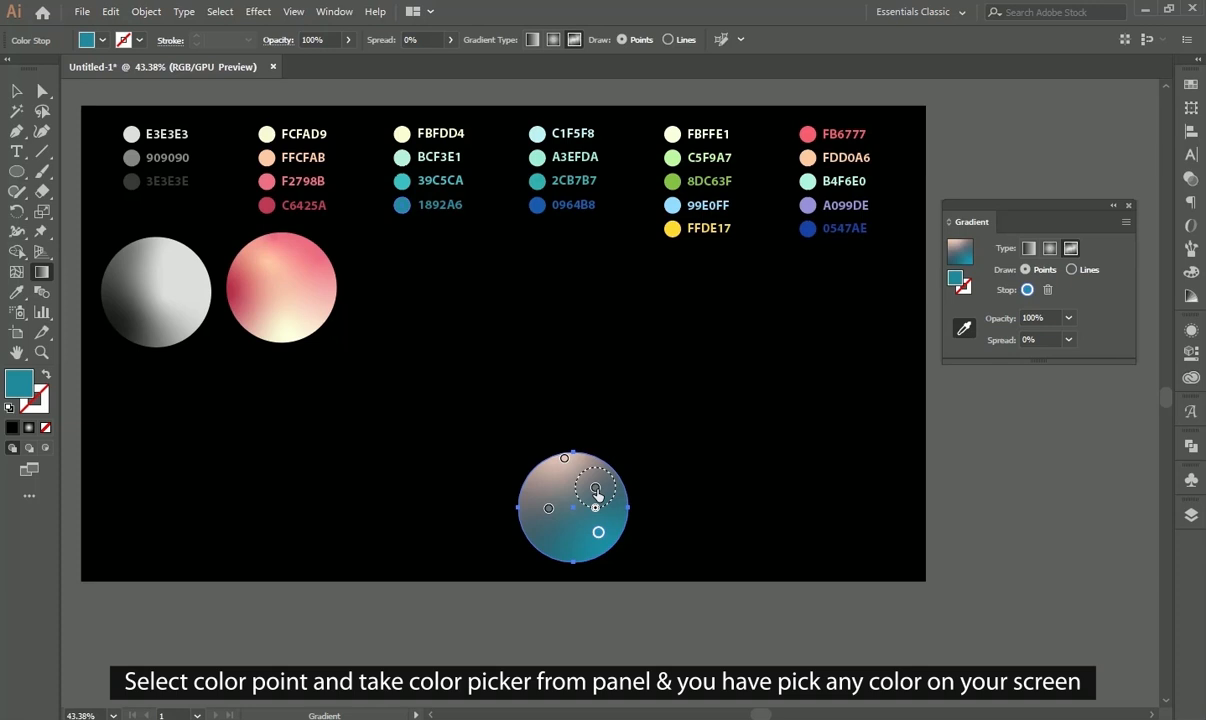
pyautogui.click(596, 490)
pyautogui.click(402, 180)
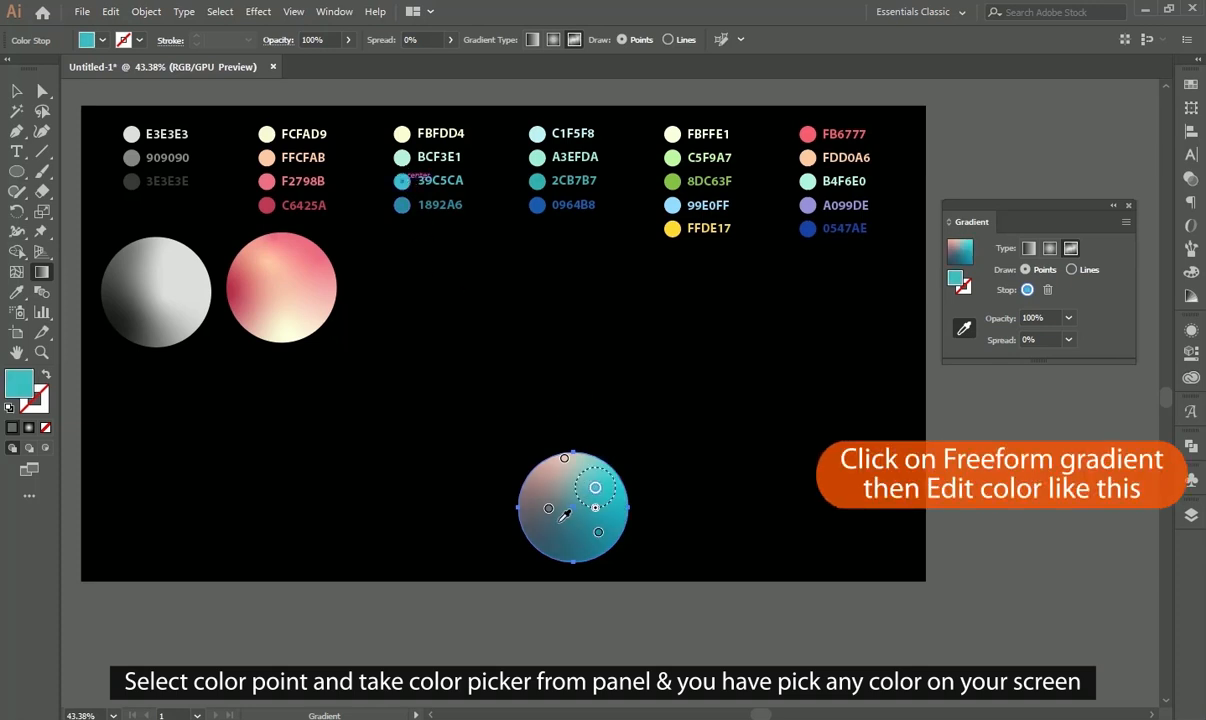
pyautogui.click(548, 508)
pyautogui.click(403, 157)
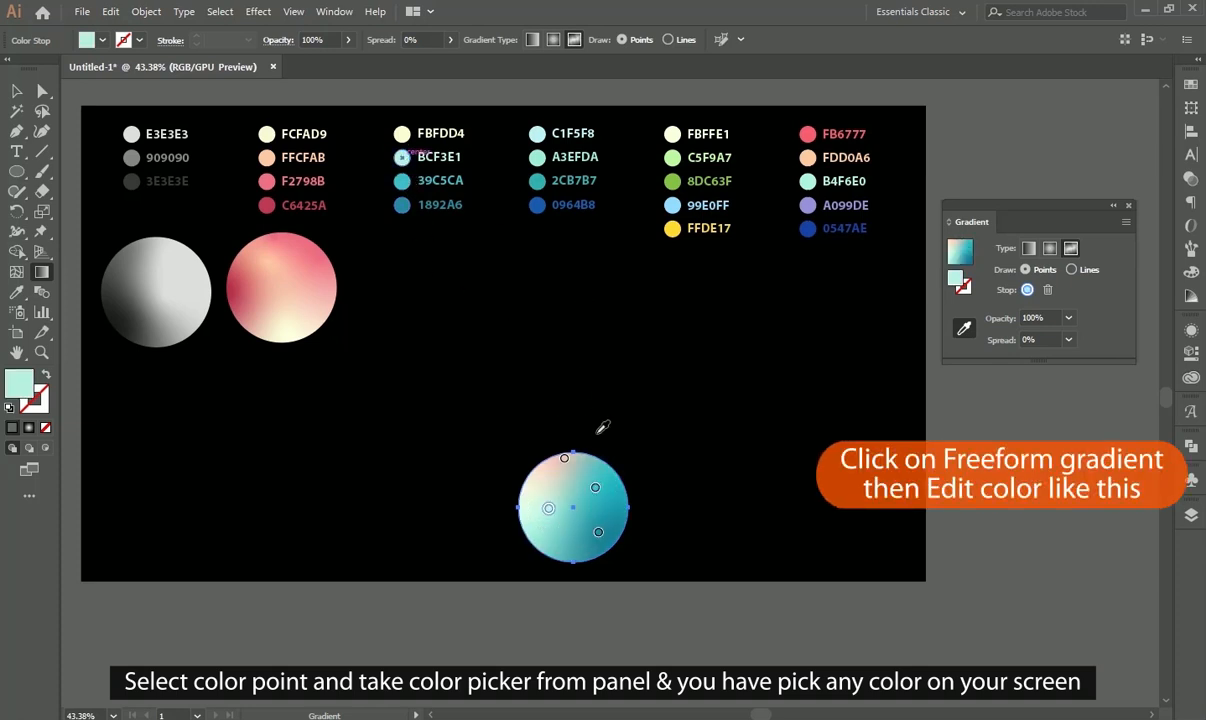
pyautogui.click(564, 458)
pyautogui.click(401, 133)
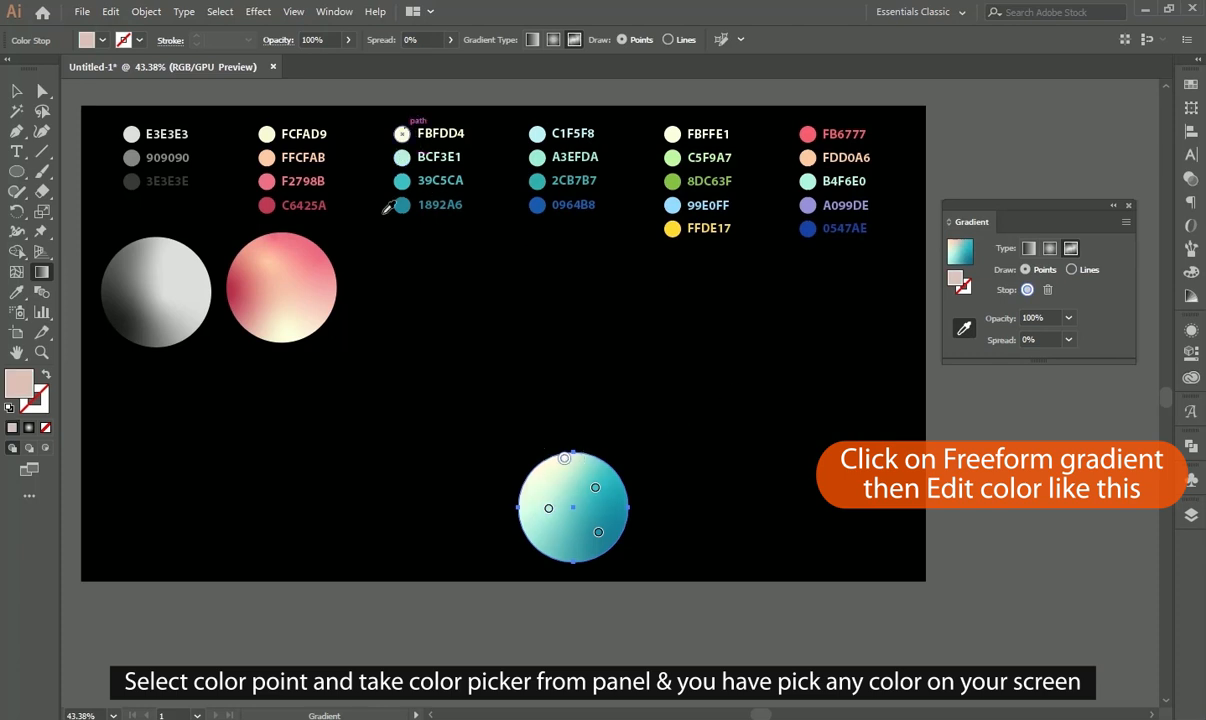
pyautogui.click(16, 90)
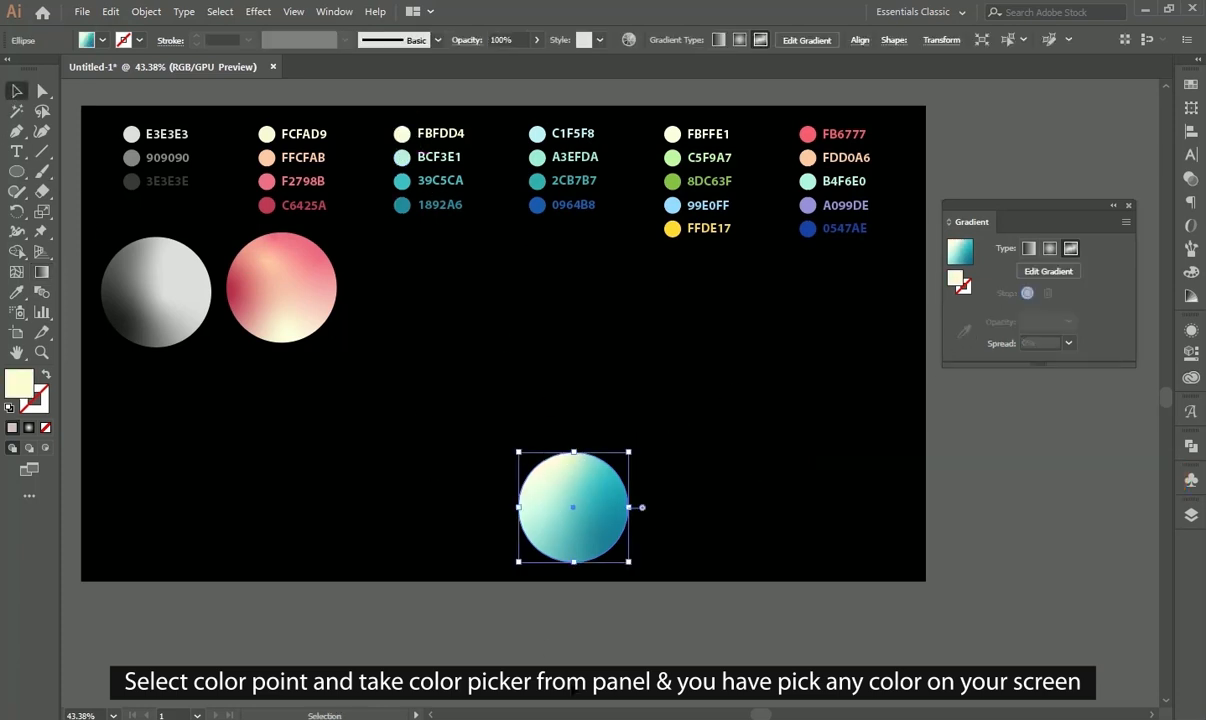
# Step: Move the third circle's two teal stops toward its right edge and nudge the mint stop slightly down, with its spread at 25%
pyautogui.click(1063, 275)
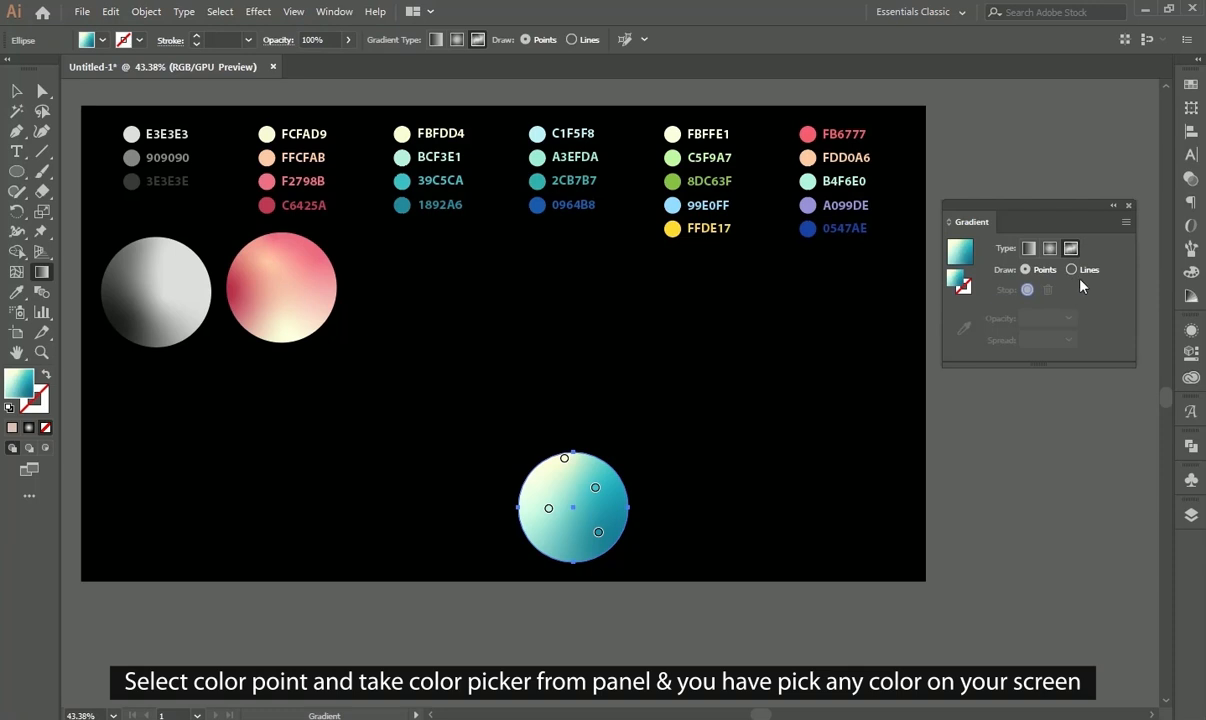
pyautogui.moveTo(595, 488); pyautogui.dragTo(602, 537)
pyautogui.moveTo(548, 508); pyautogui.dragTo(551, 515)
pyautogui.click(565, 460)
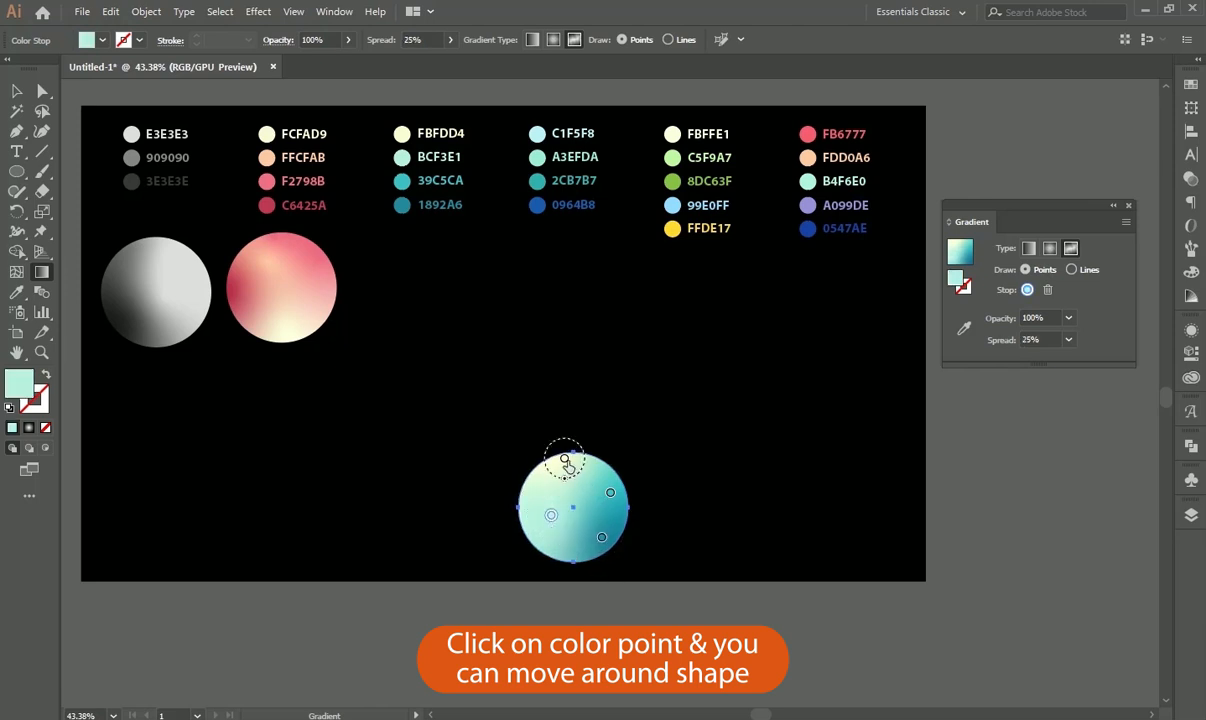
pyautogui.click(601, 539)
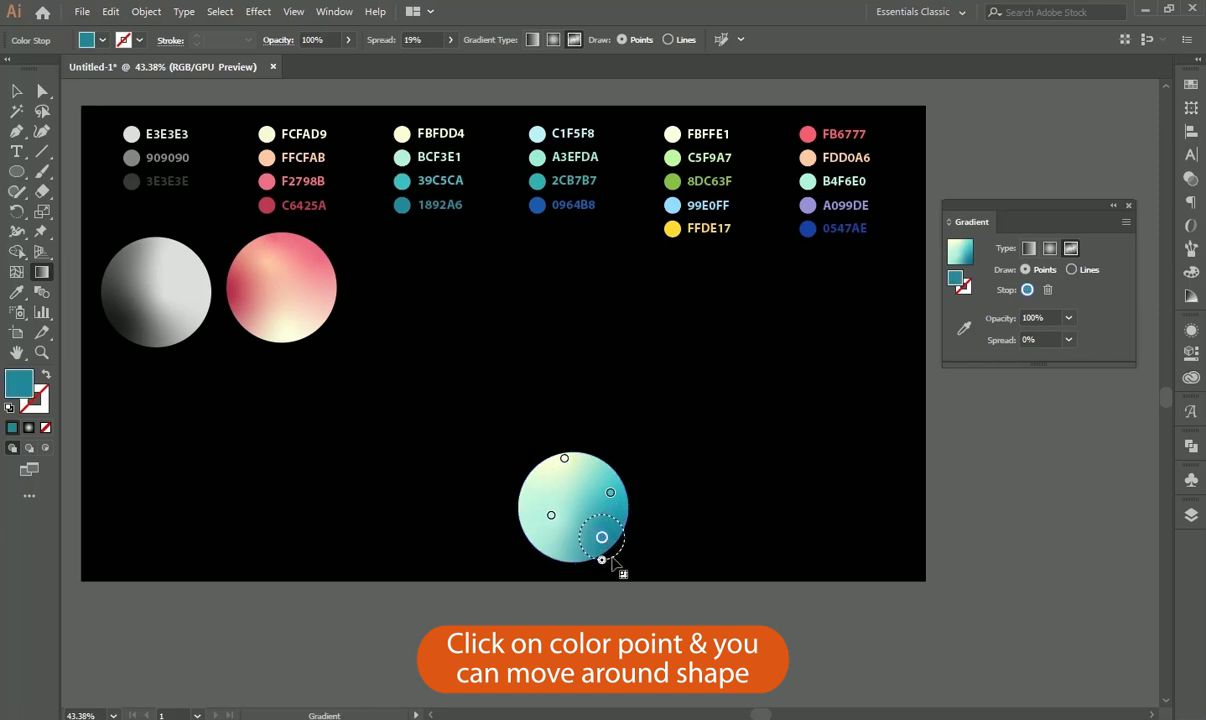
pyautogui.moveTo(603, 537); pyautogui.dragTo(610, 536)
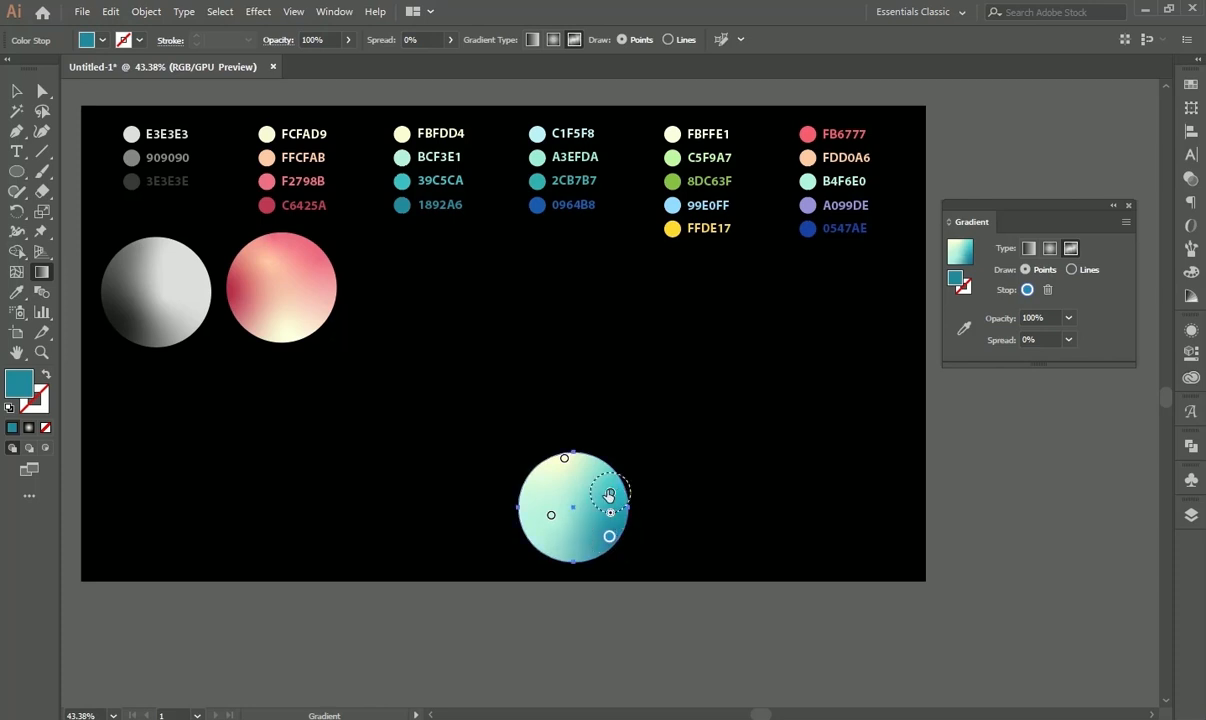
# Step: Move the teal gradient circle beside the pink one under the third swatch column and shift the grey circle slightly left
pyautogui.click(17, 91)
pyautogui.click(476, 623)
pyautogui.moveTo(585, 520); pyautogui.dragTo(437, 298)
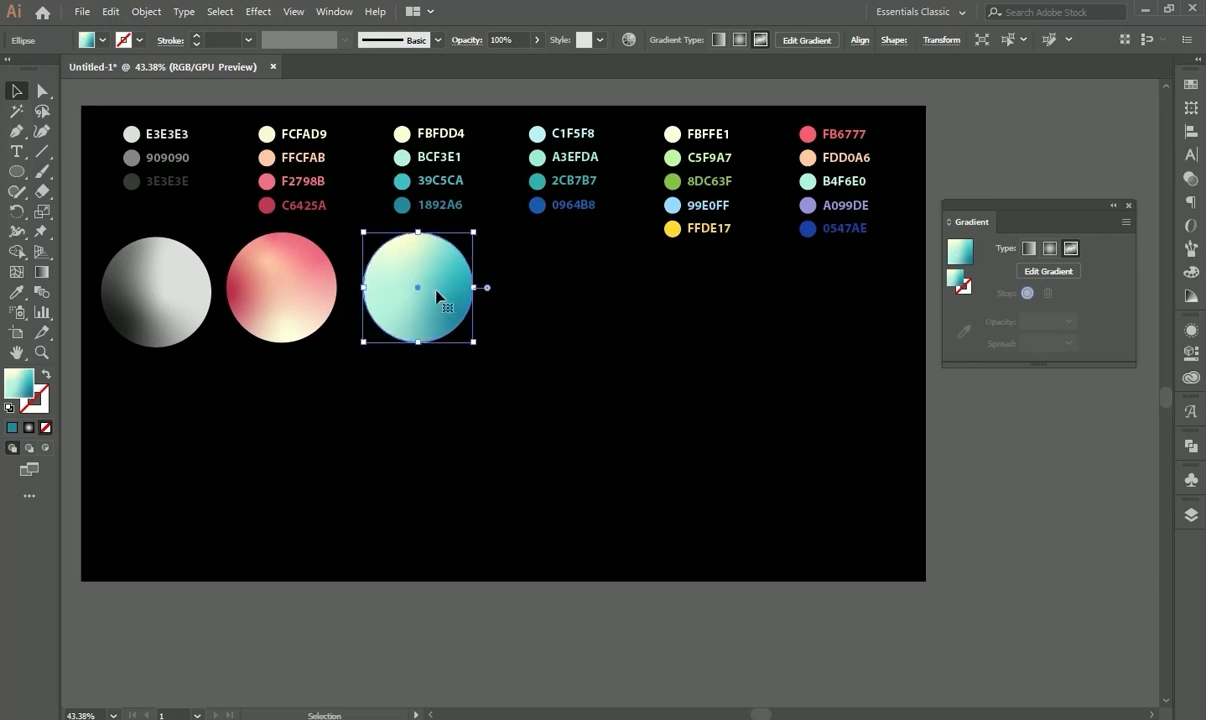
pyautogui.moveTo(183, 296); pyautogui.dragTo(173, 296)
pyautogui.click(138, 385)
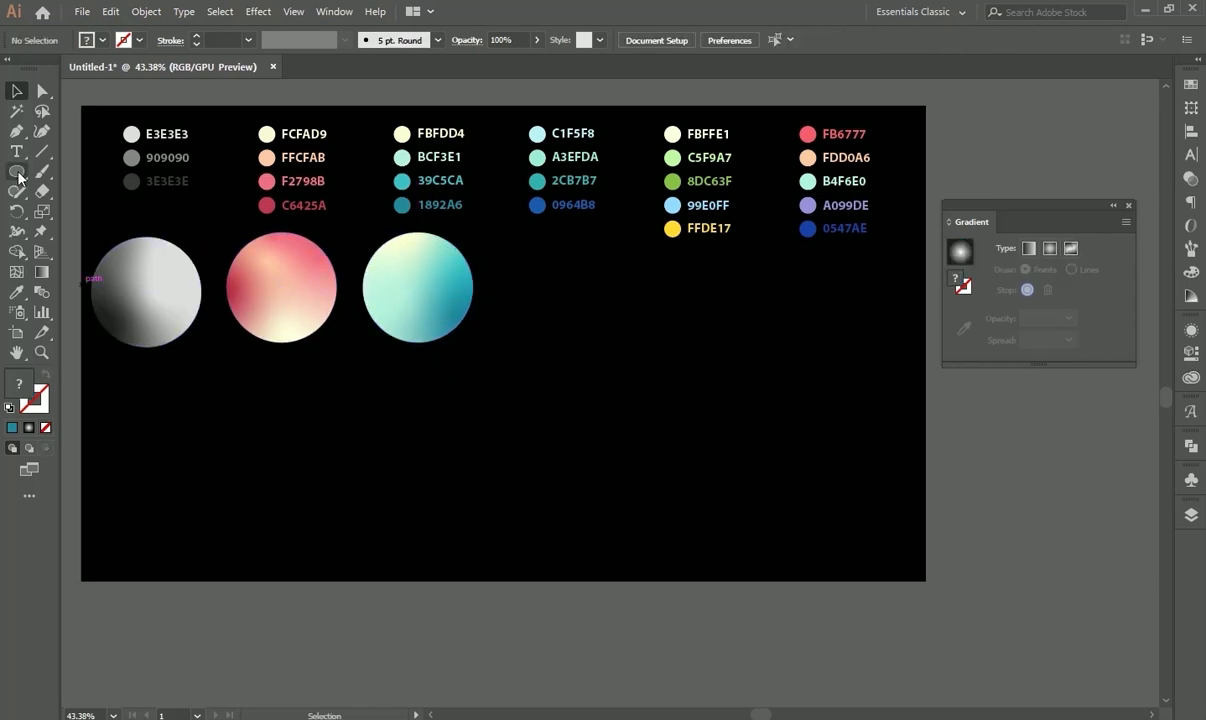
# Step: Draw a fourth 250 px by 250 px circle in the lower part of the artboard with a freeform gradient fill
pyautogui.click(19, 177)
pyautogui.click(584, 407)
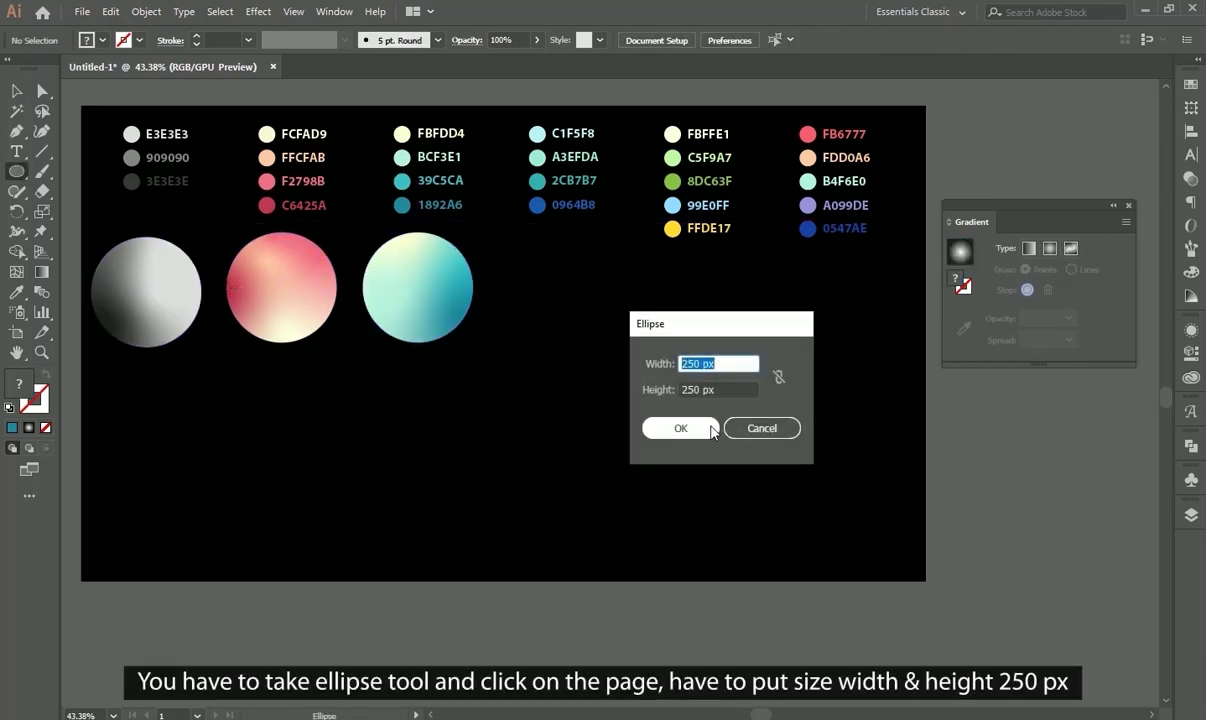
pyautogui.press('Tab')
pyautogui.click(690, 428)
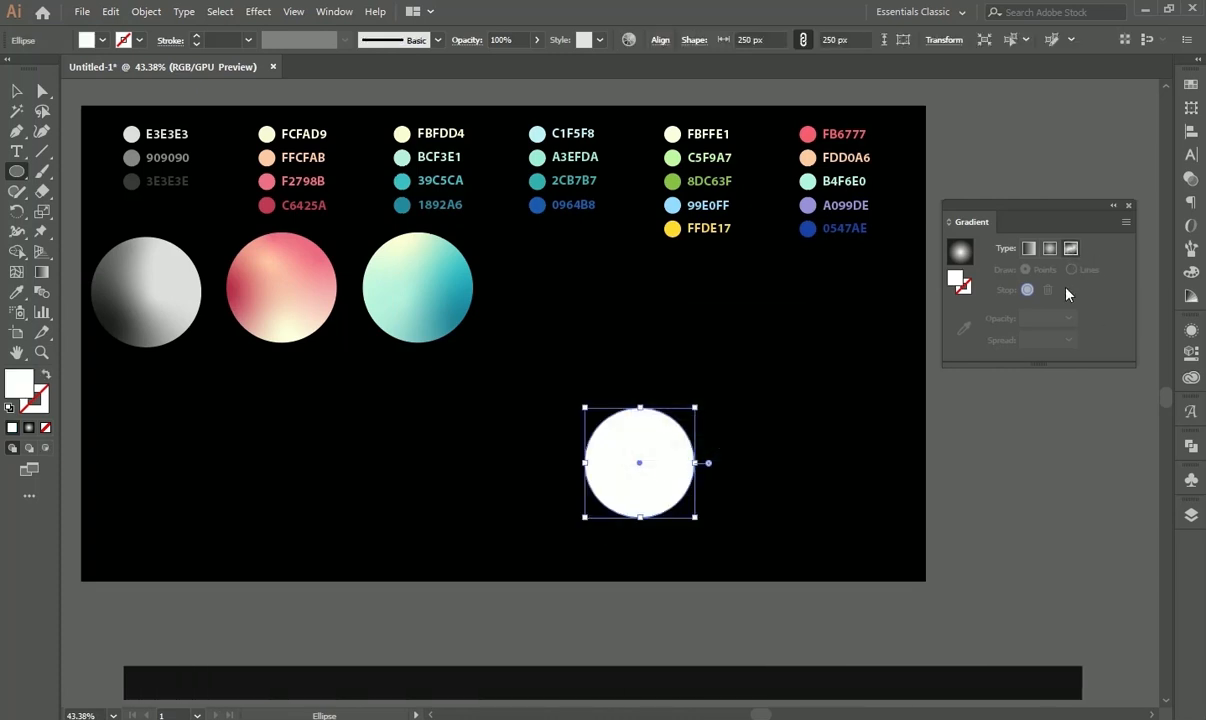
# Step: Add a white stop near the bottom of the fourth circle and spread the other stops to its upper right, left and right
pyautogui.click(622, 502)
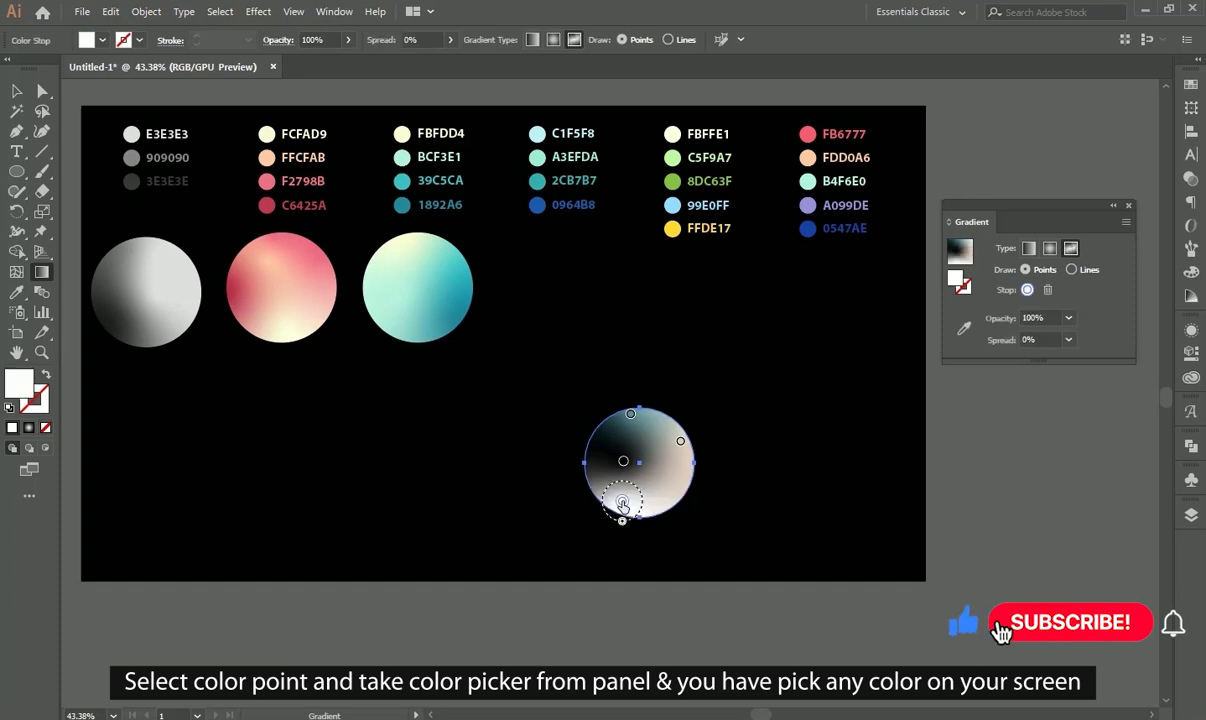
pyautogui.moveTo(623, 461)
pyautogui.mouseDown()
pyautogui.moveTo(658, 421)
pyautogui.moveTo(611, 450)
pyautogui.mouseUp()
pyautogui.moveTo(681, 441); pyautogui.dragTo(672, 479)
pyautogui.click(658, 421)
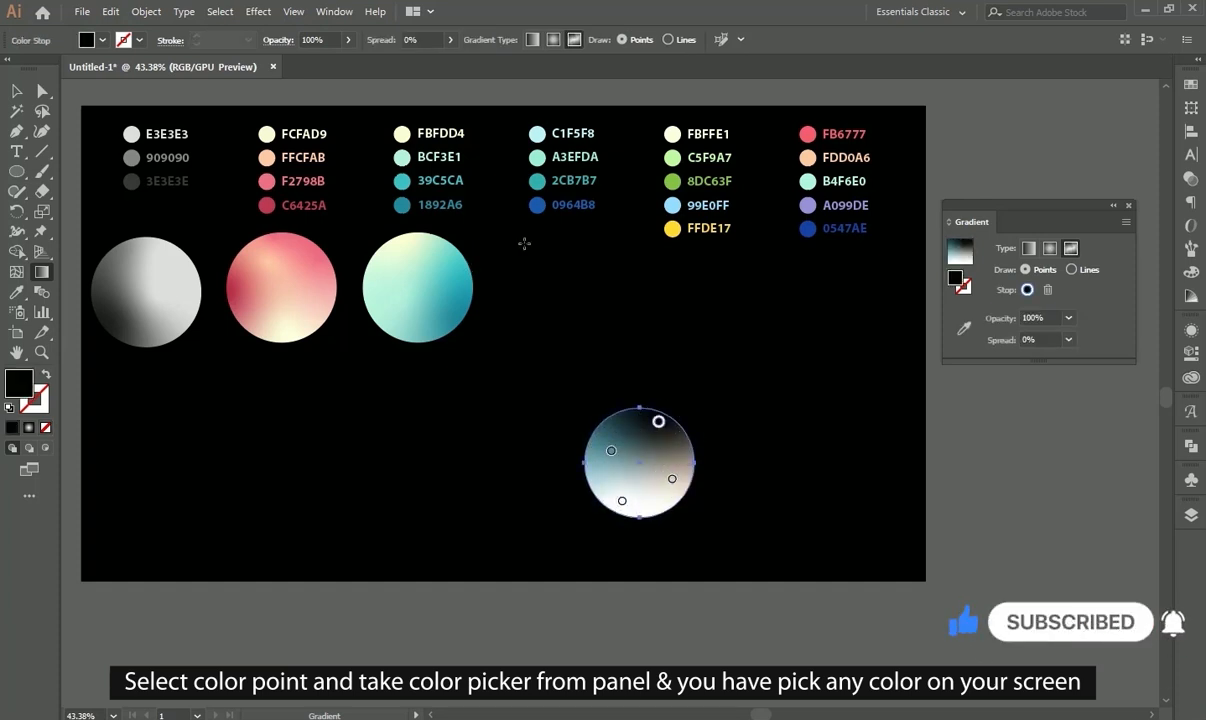
# Step: Colour the fourth circle's upper-right, left, right and bottom stops by sampling swatches 0964B8, 2CB7B7, A3EFDA and C1F5F8
pyautogui.click(963, 328)
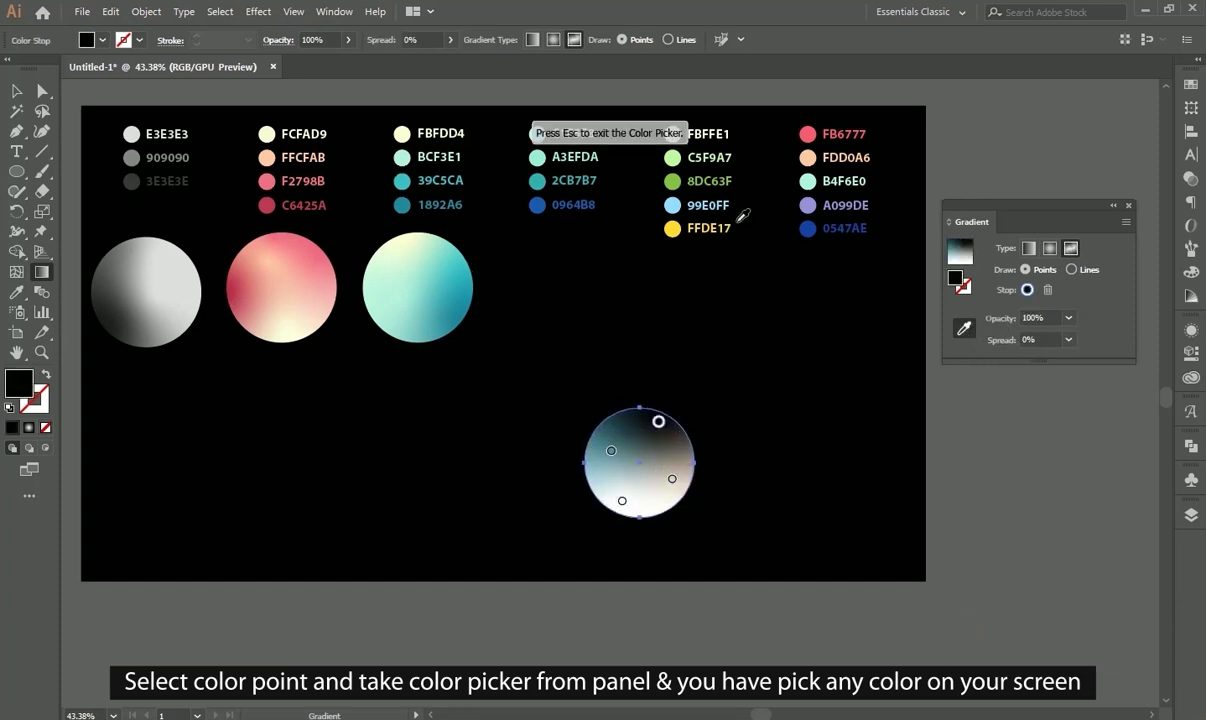
pyautogui.click(548, 206)
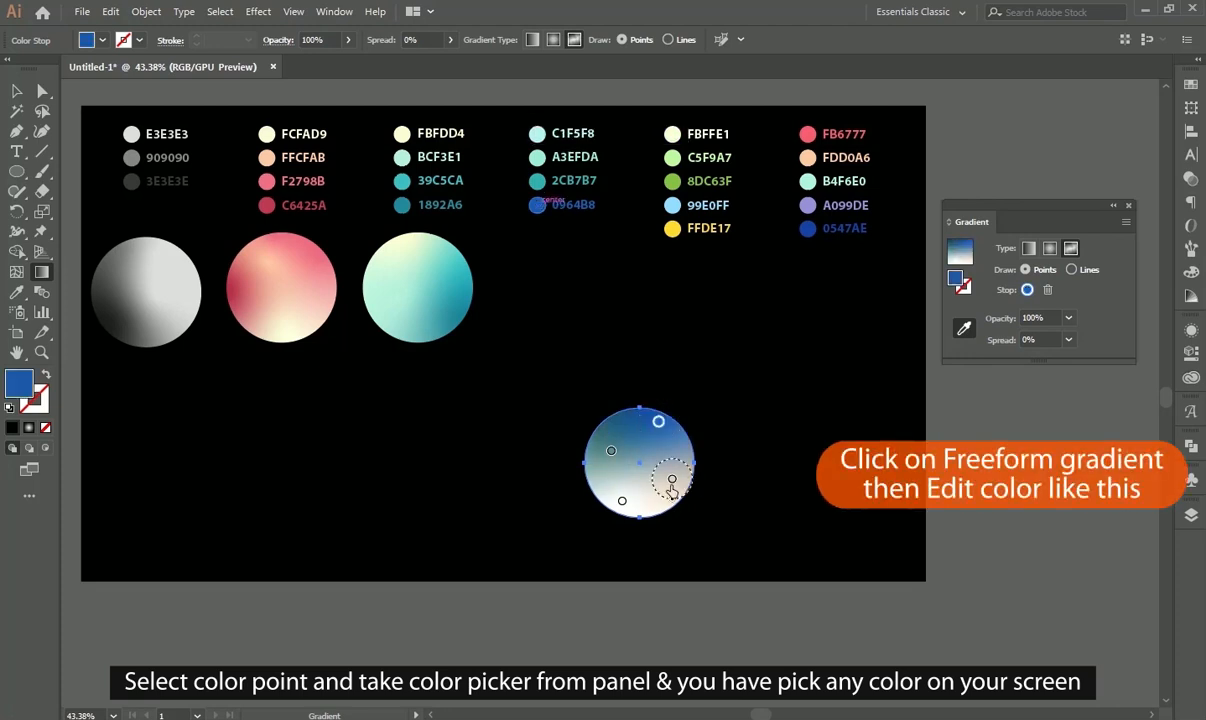
pyautogui.click(672, 480)
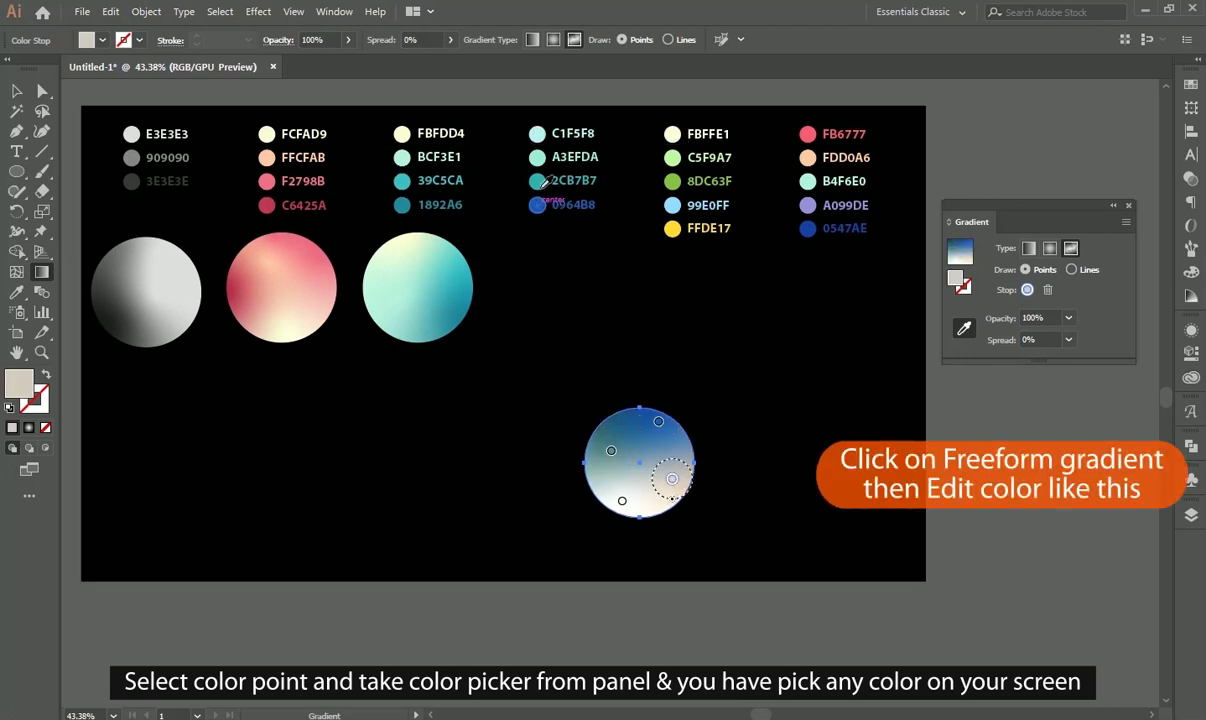
pyautogui.click(611, 450)
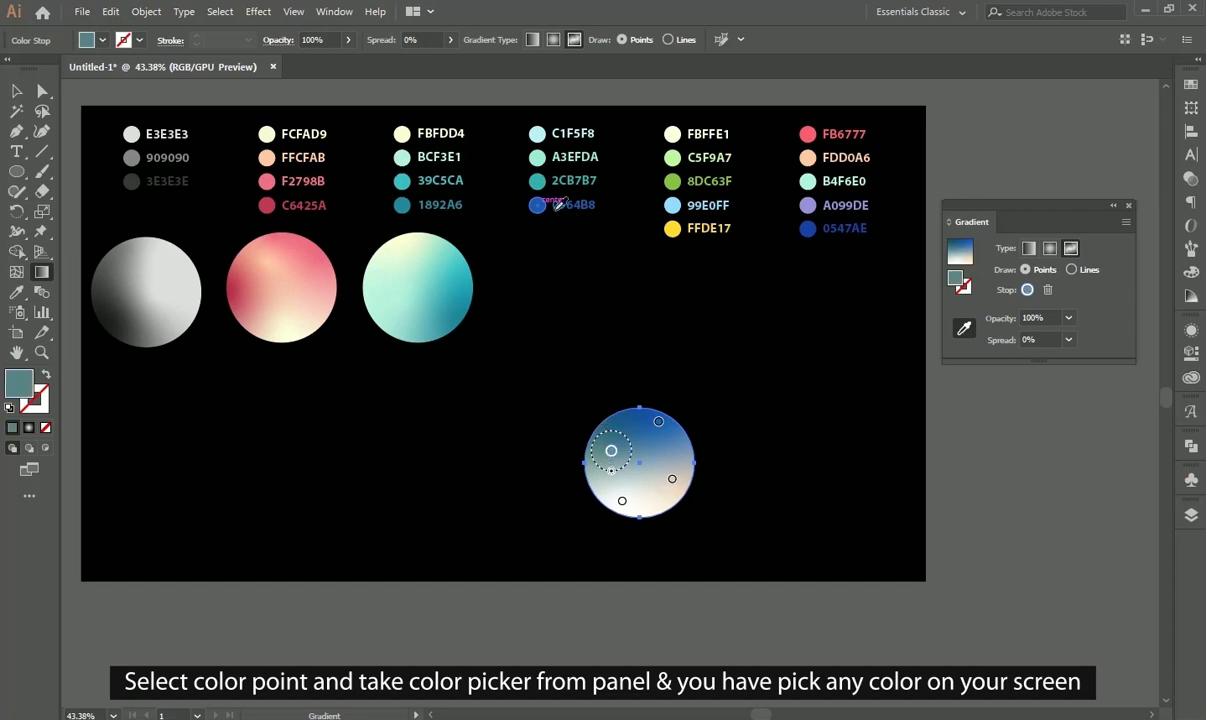
pyautogui.click(672, 480)
pyautogui.click(538, 157)
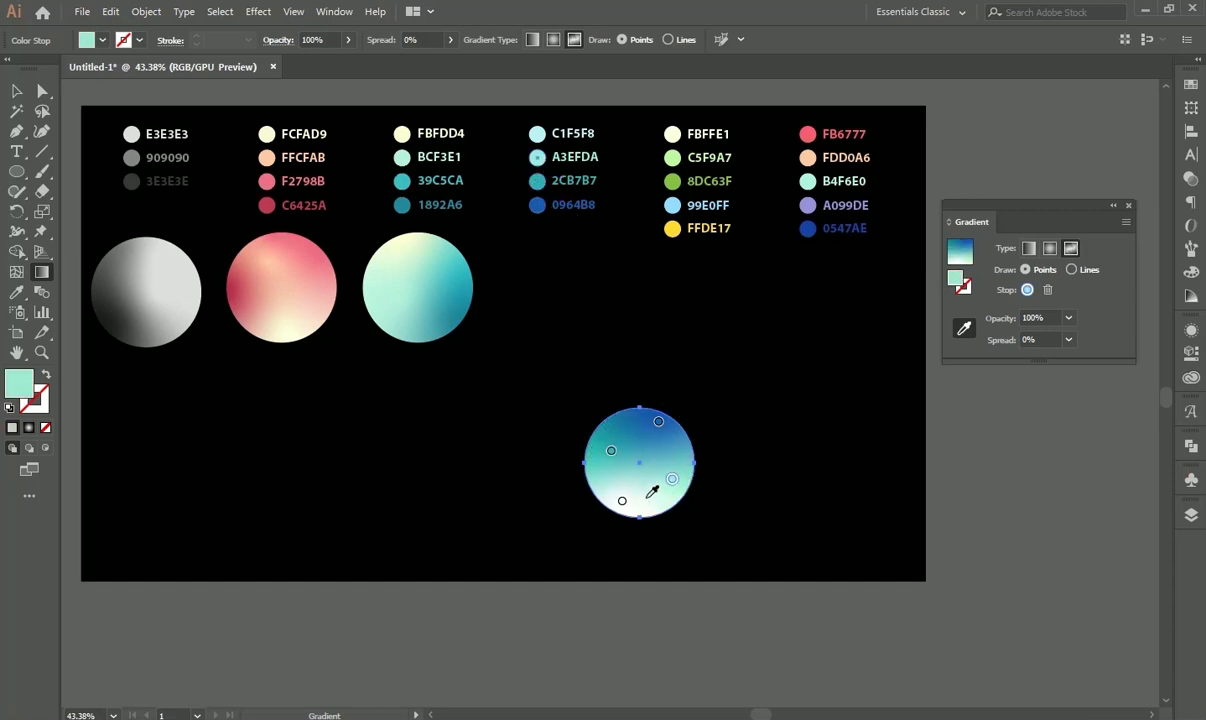
pyautogui.click(622, 500)
pyautogui.click(538, 133)
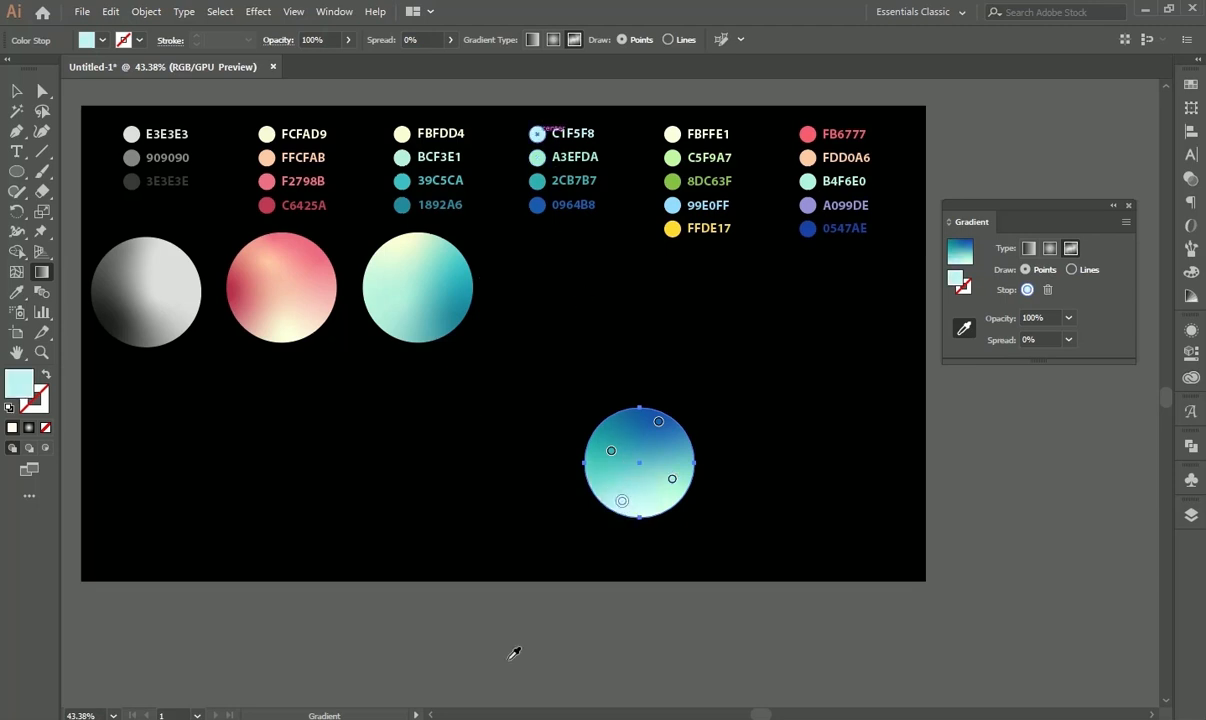
# Step: Nudge the fourth circle's blue and teal stops upward, shift the mint stop toward the centre, and deselect the circle
pyautogui.moveTo(660, 428); pyautogui.dragTo(662, 422)
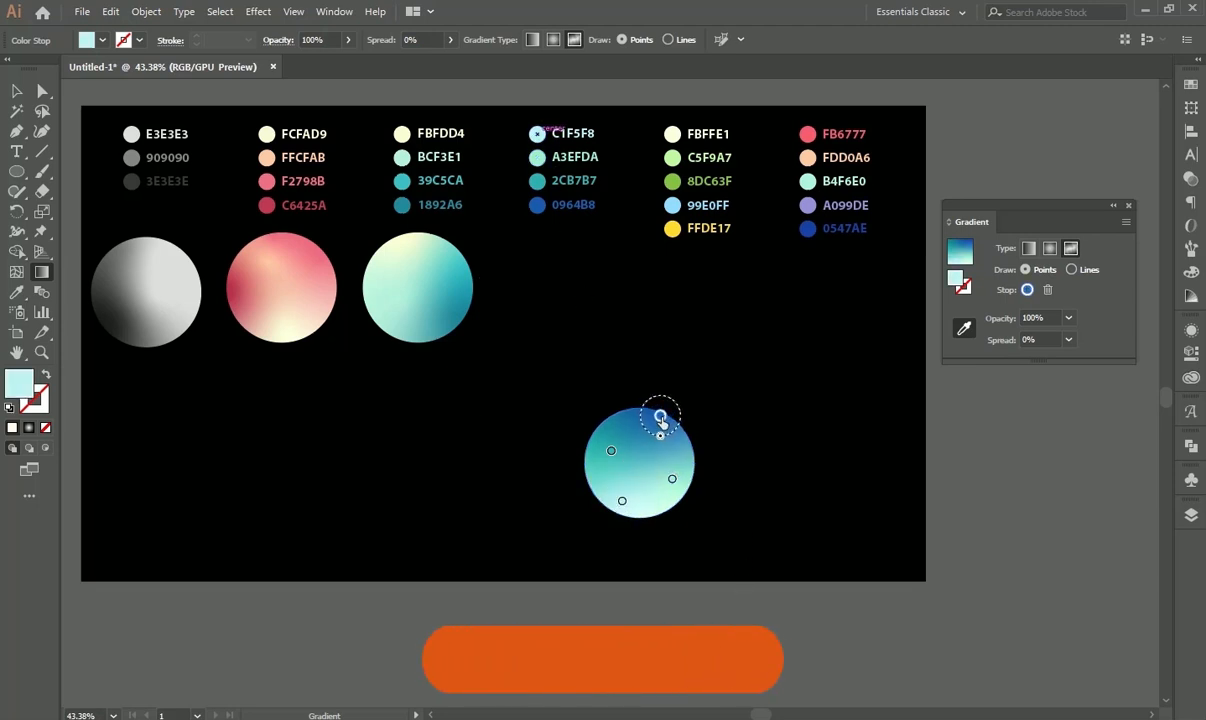
pyautogui.moveTo(613, 457); pyautogui.dragTo(618, 451)
pyautogui.moveTo(673, 487)
pyautogui.mouseDown()
pyautogui.moveTo(650, 472)
pyautogui.moveTo(655, 493)
pyautogui.mouseUp()
pyautogui.click(17, 91)
pyautogui.click(940, 473)
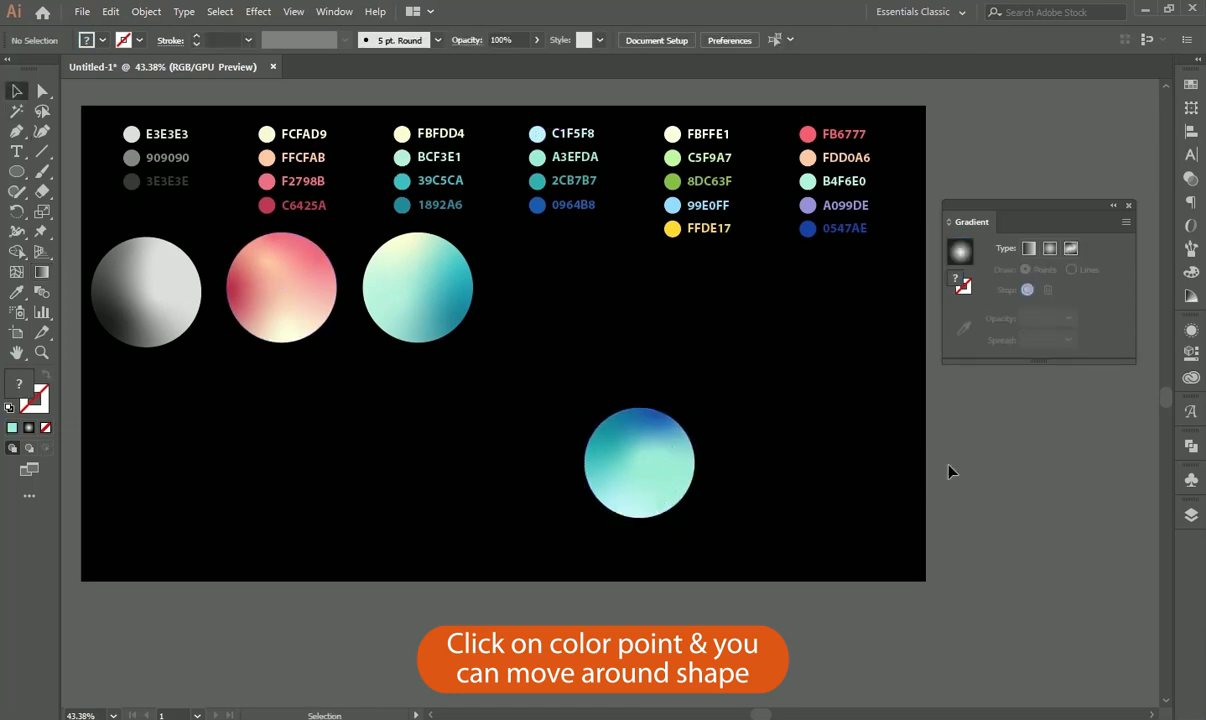
# Step: Edit the fourth circle's gradient in Lines drawing mode and link its stops with a line ending in a new lower-right stop
pyautogui.click(646, 459)
pyautogui.click(1071, 248)
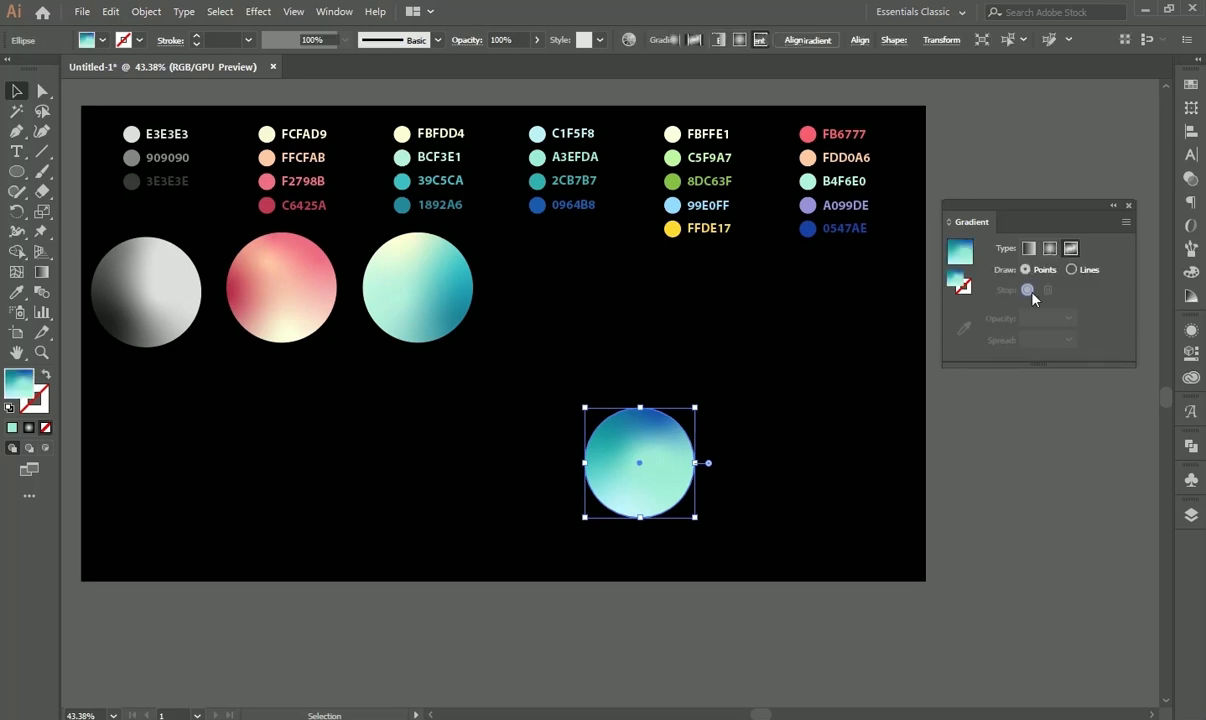
pyautogui.click(1073, 271)
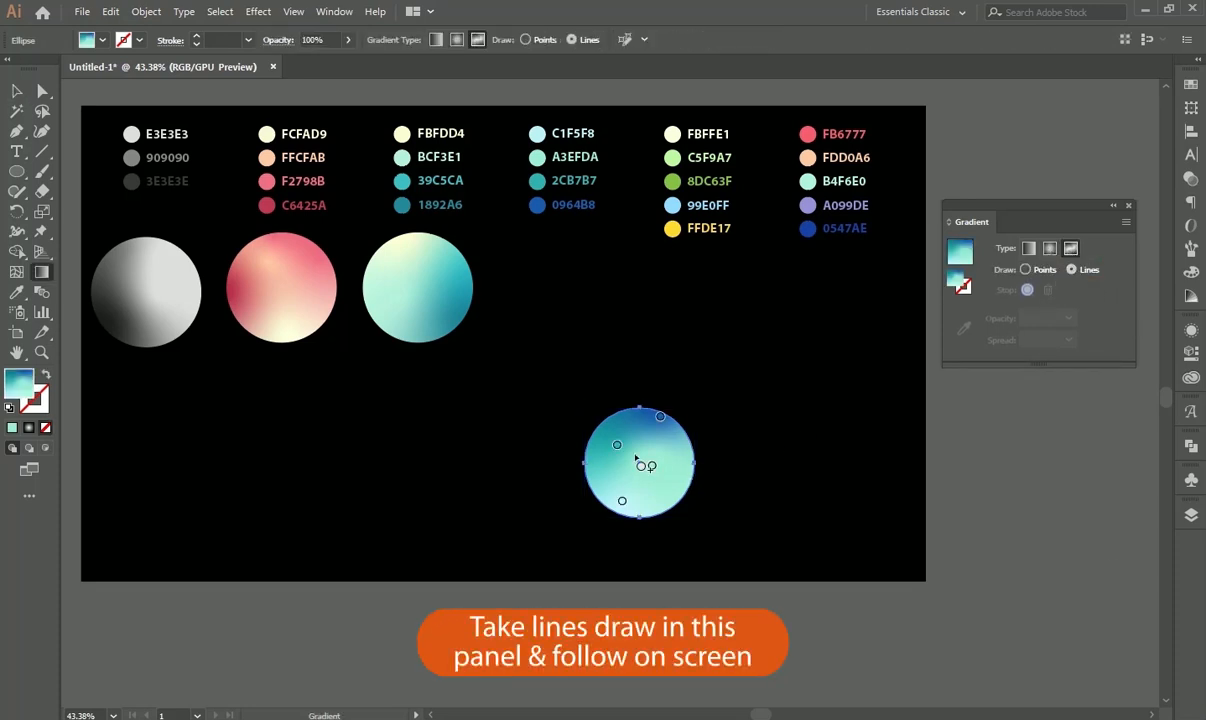
pyautogui.moveTo(617, 447); pyautogui.dragTo(609, 443)
pyautogui.click(652, 465)
pyautogui.click(622, 501)
pyautogui.click(669, 488)
# Step: Reshape the fourth circle's gradient line by moving its left and centre stops and ending it with a stop near the right edge
pyautogui.moveTo(652, 465); pyautogui.dragTo(603, 438)
pyautogui.moveTo(675, 467); pyautogui.dragTo(683, 457)
pyautogui.click(636, 466)
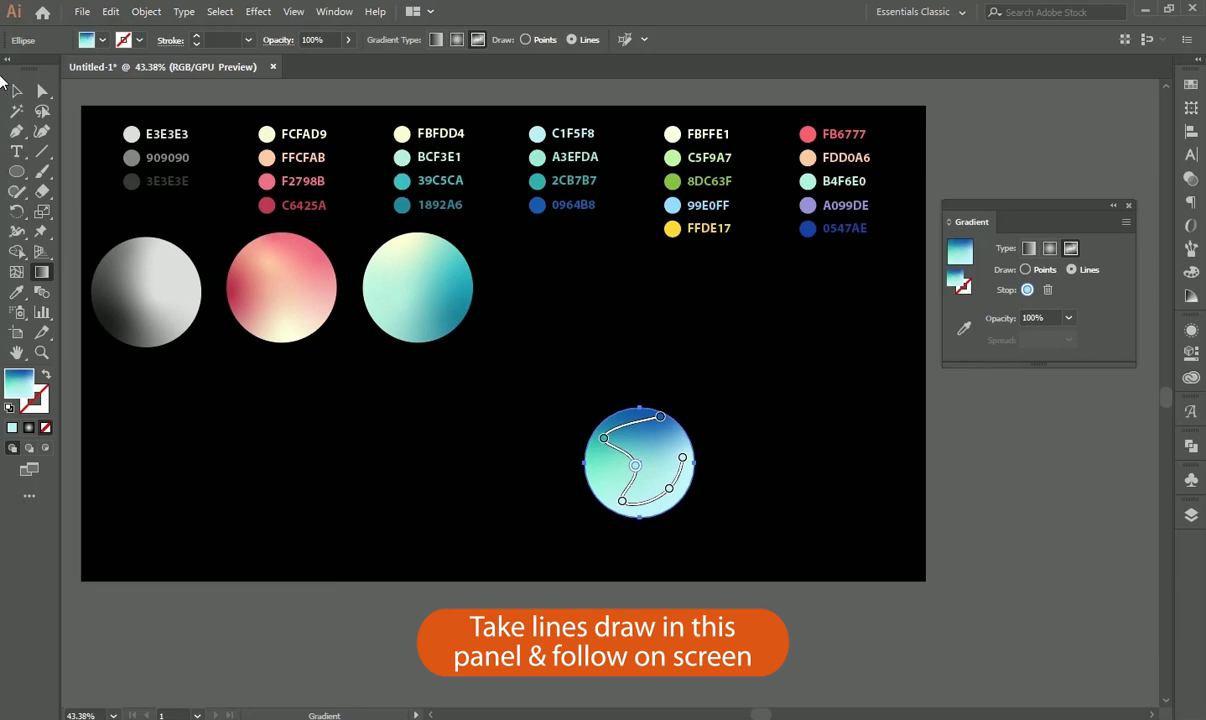
# Step: Move the blue gradient circle into the row under the fourth swatch column and deselect it
pyautogui.click(14, 90)
pyautogui.click(1009, 565)
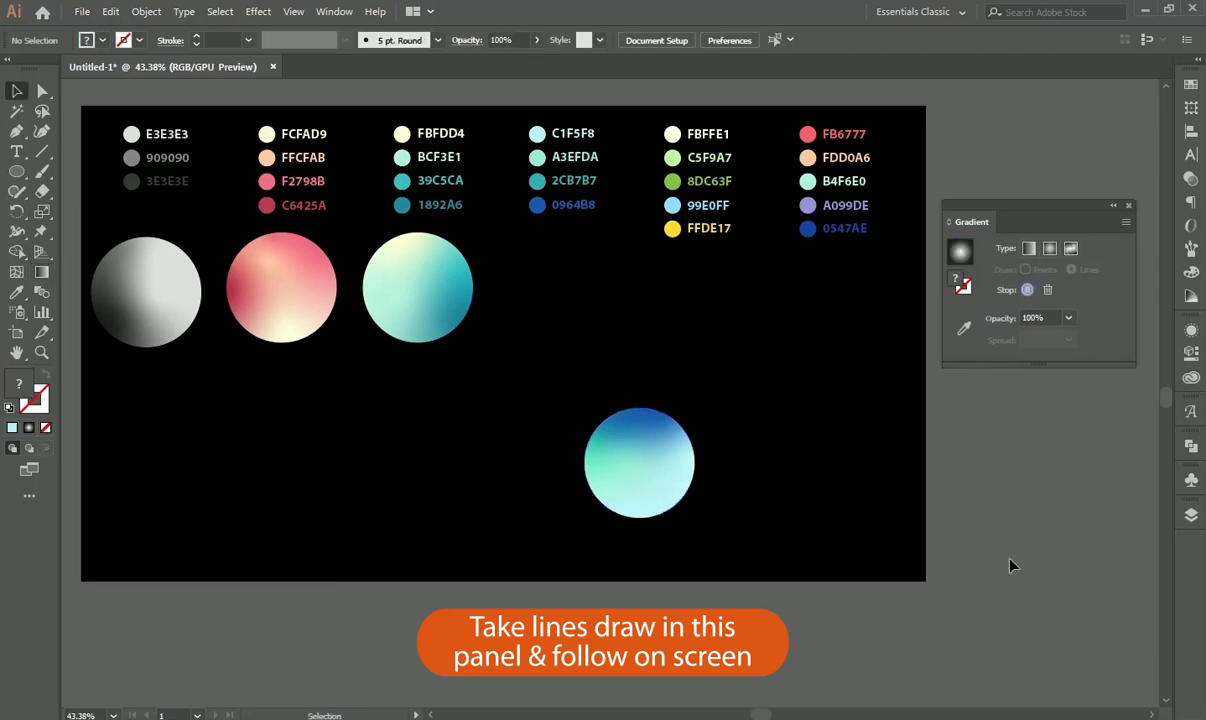
pyautogui.moveTo(645, 467); pyautogui.dragTo(563, 314)
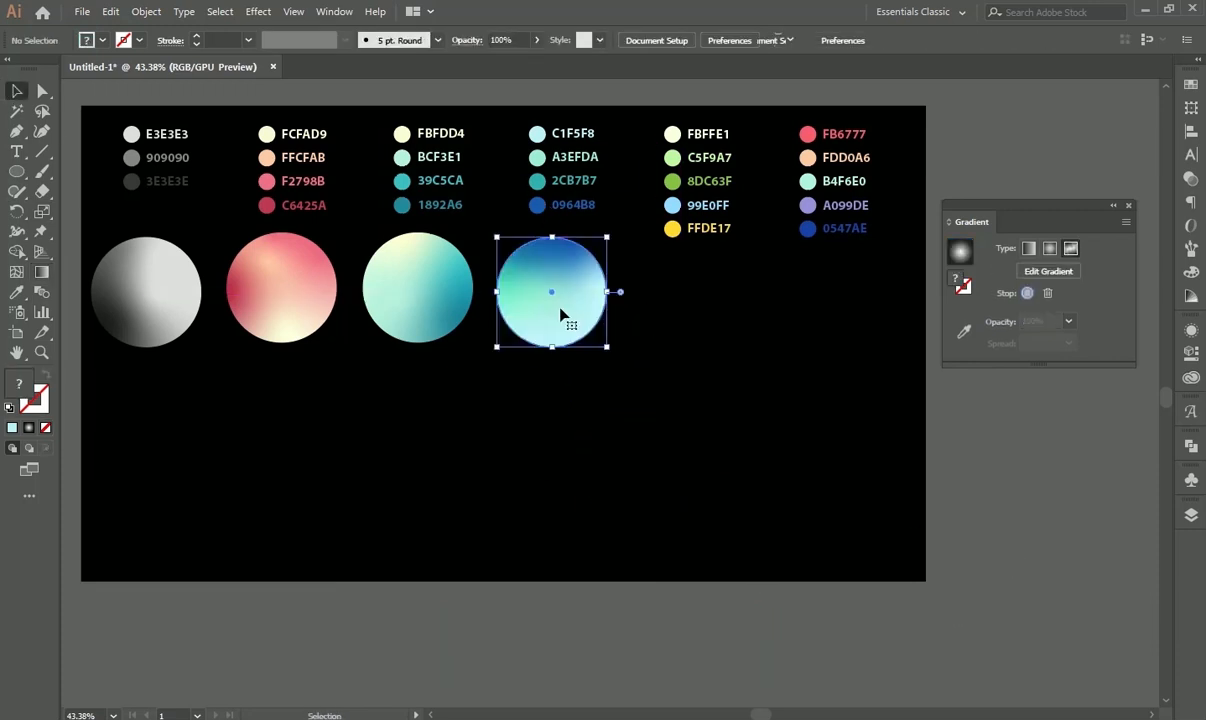
pyautogui.click(661, 398)
# Step: Draw a fifth 250 px by 250 px circle at the artboard's lower right with a freeform gradient and a white lower-right stop
pyautogui.press('l')
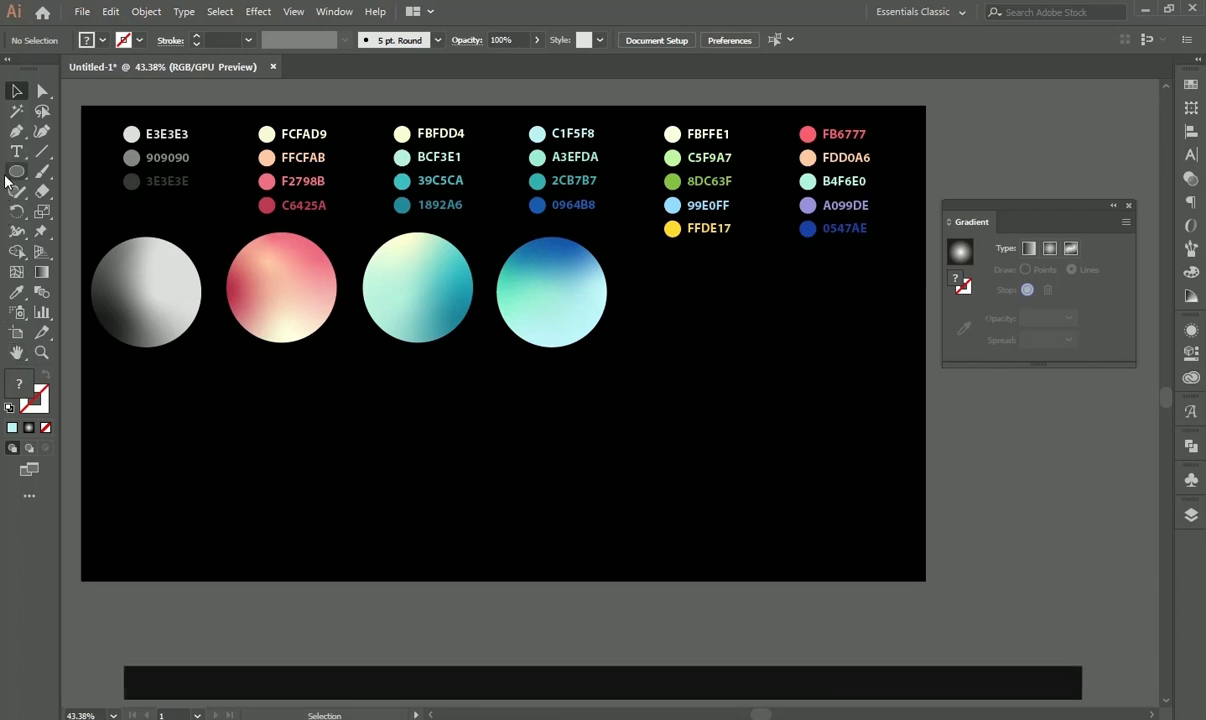
pyautogui.click(700, 448)
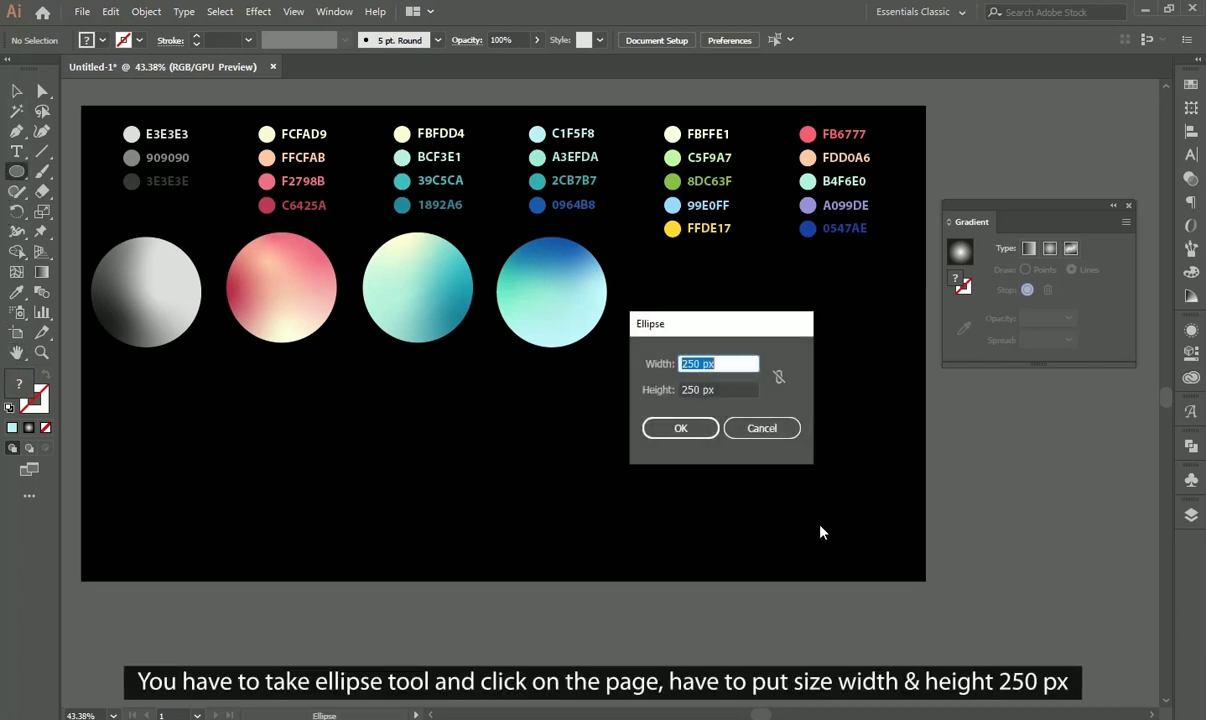
pyautogui.click(662, 425)
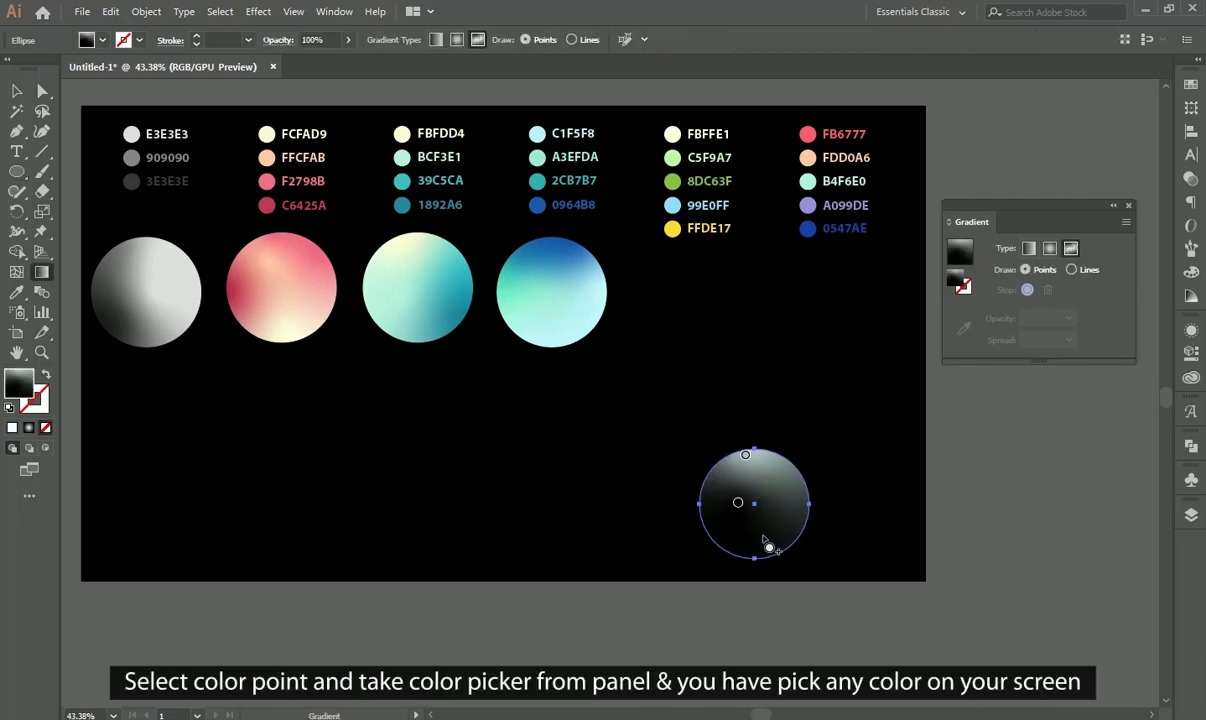
pyautogui.click(766, 538)
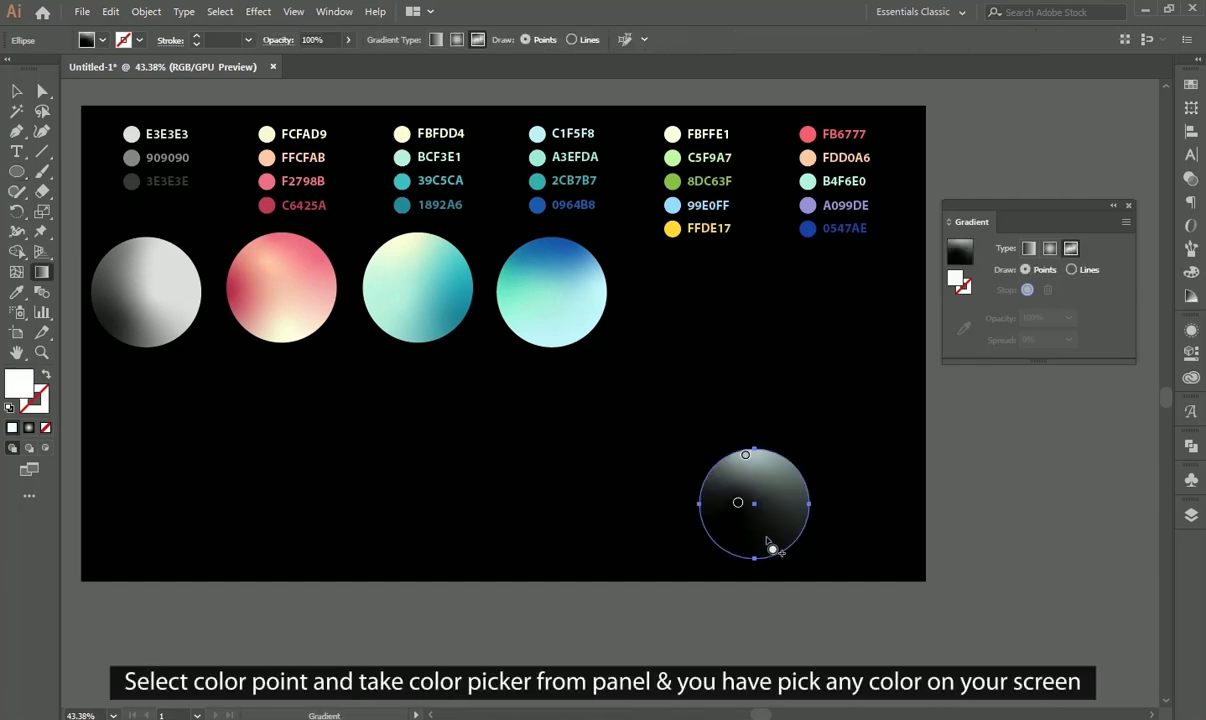
# Step: Colour the fifth circle's left-centre stop 8DC63F, lower stop 99E0FF and top stop C5F9A7 by sampling the fifth swatch column
pyautogui.click(738, 502)
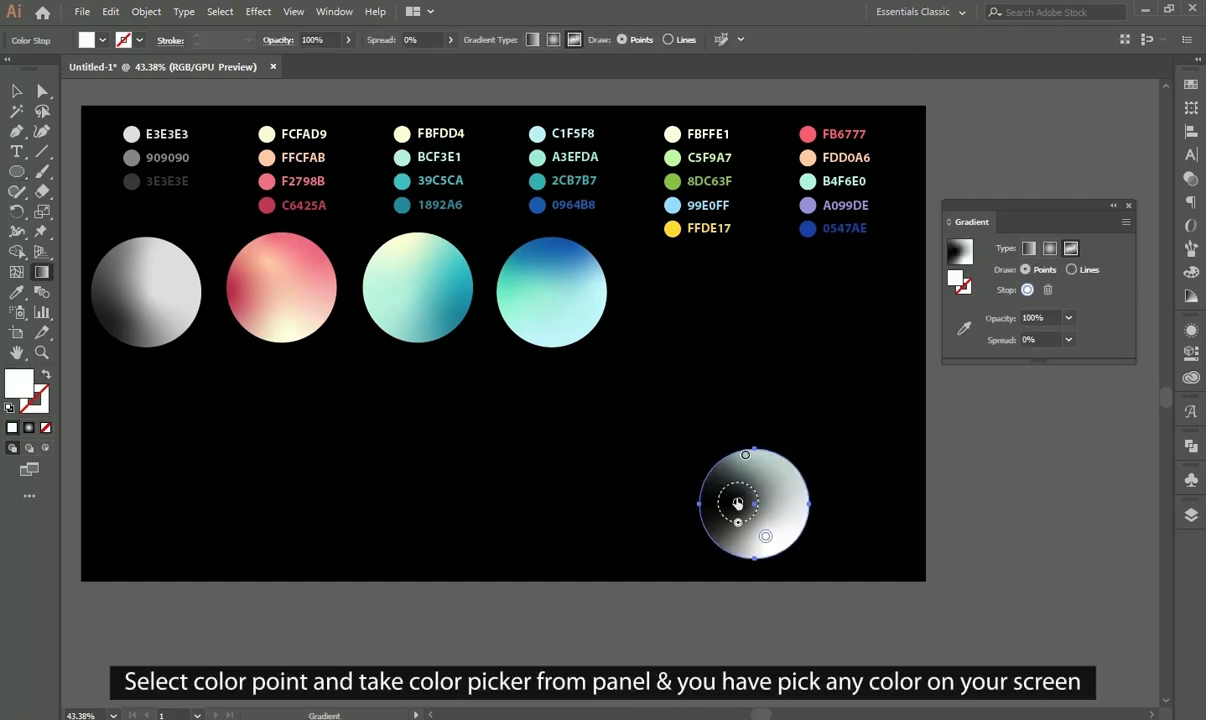
pyautogui.click(962, 330)
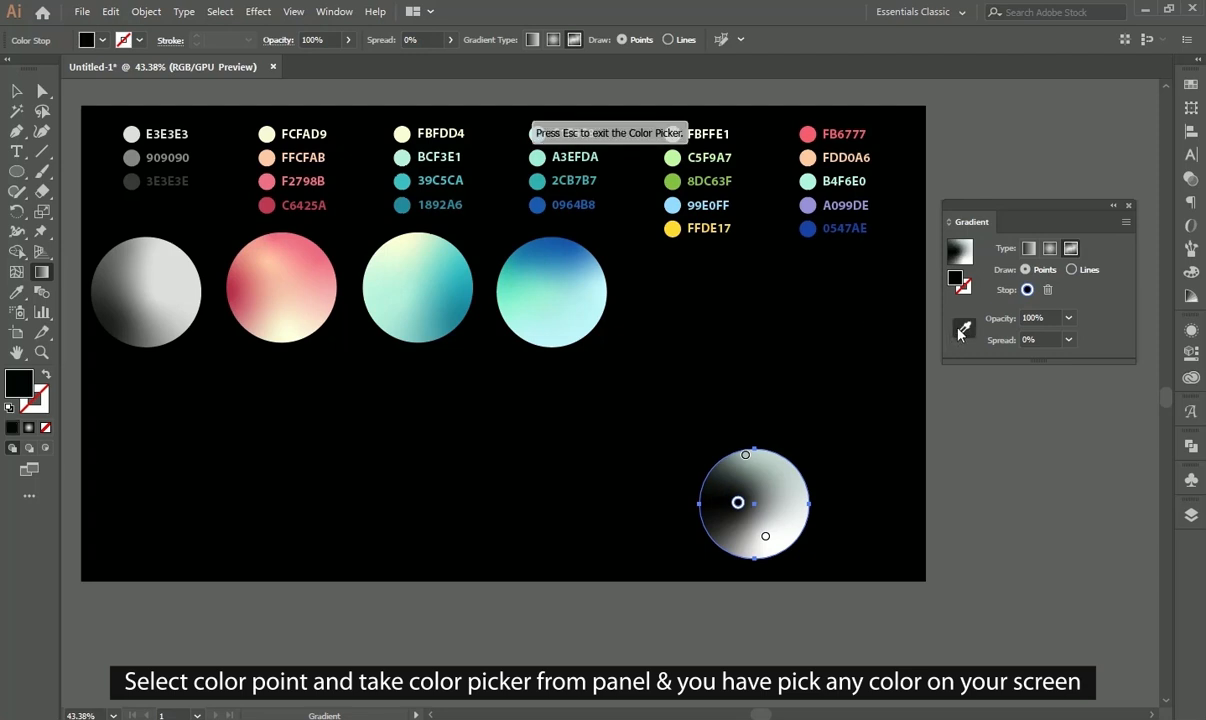
pyautogui.click(672, 180)
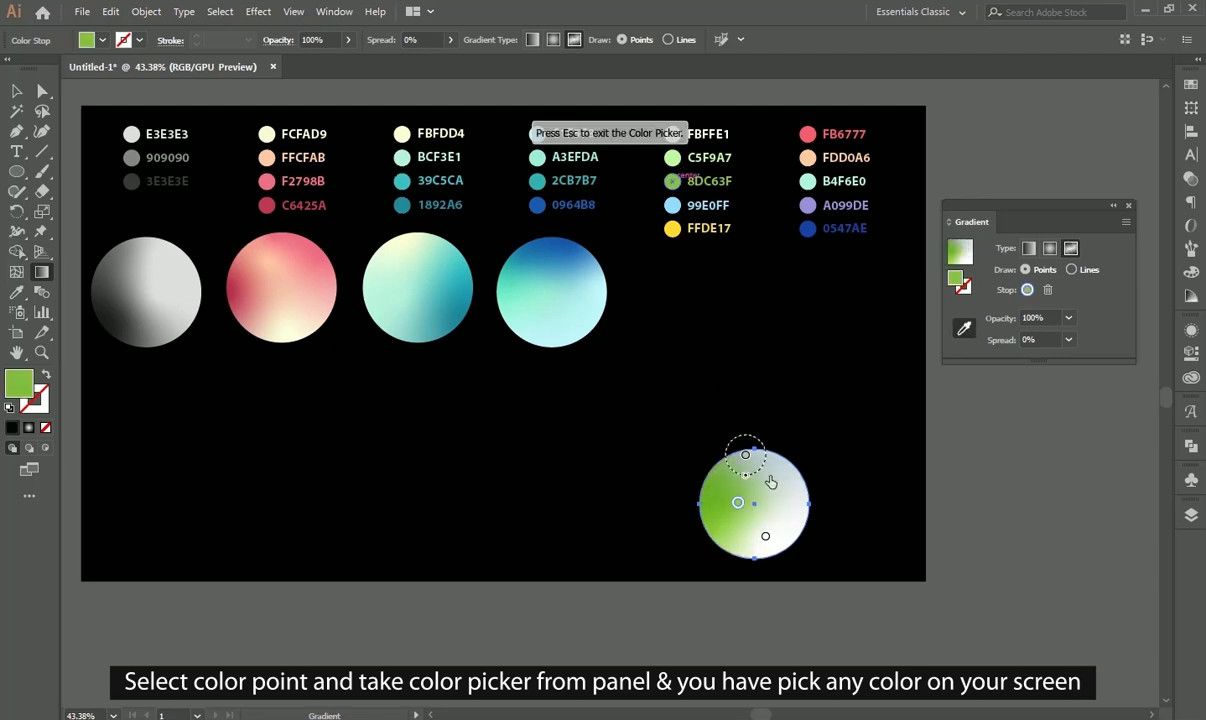
pyautogui.click(765, 541)
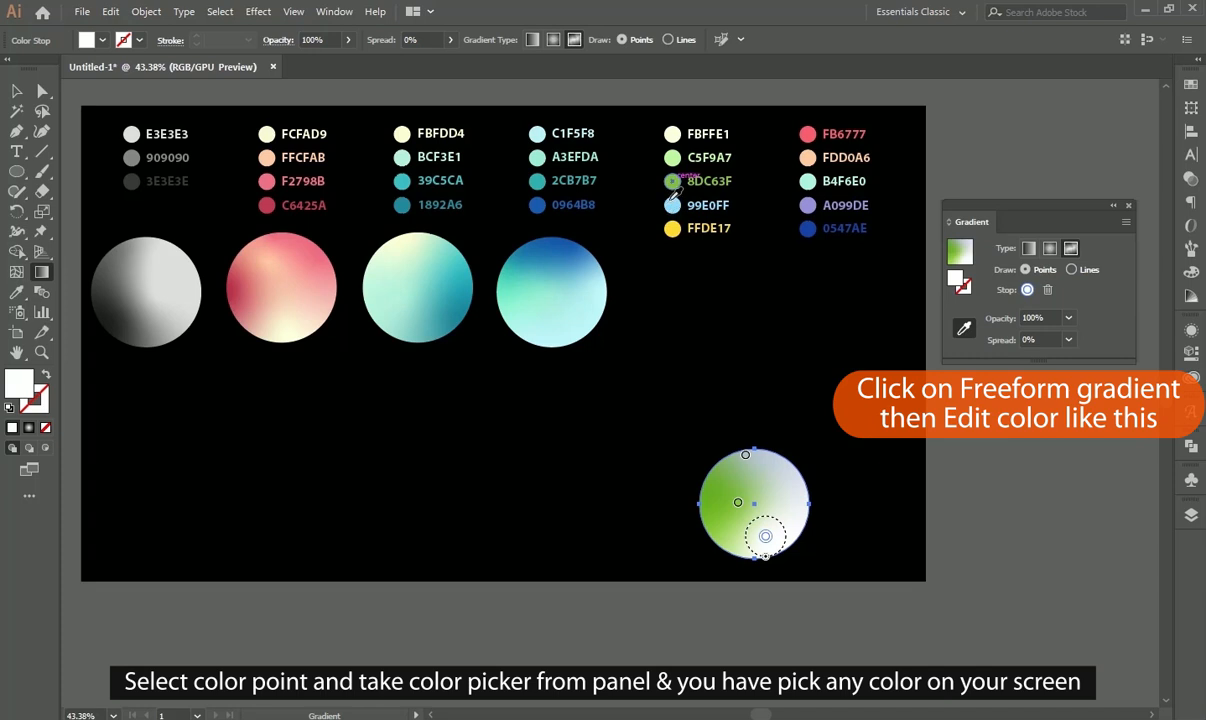
pyautogui.click(674, 206)
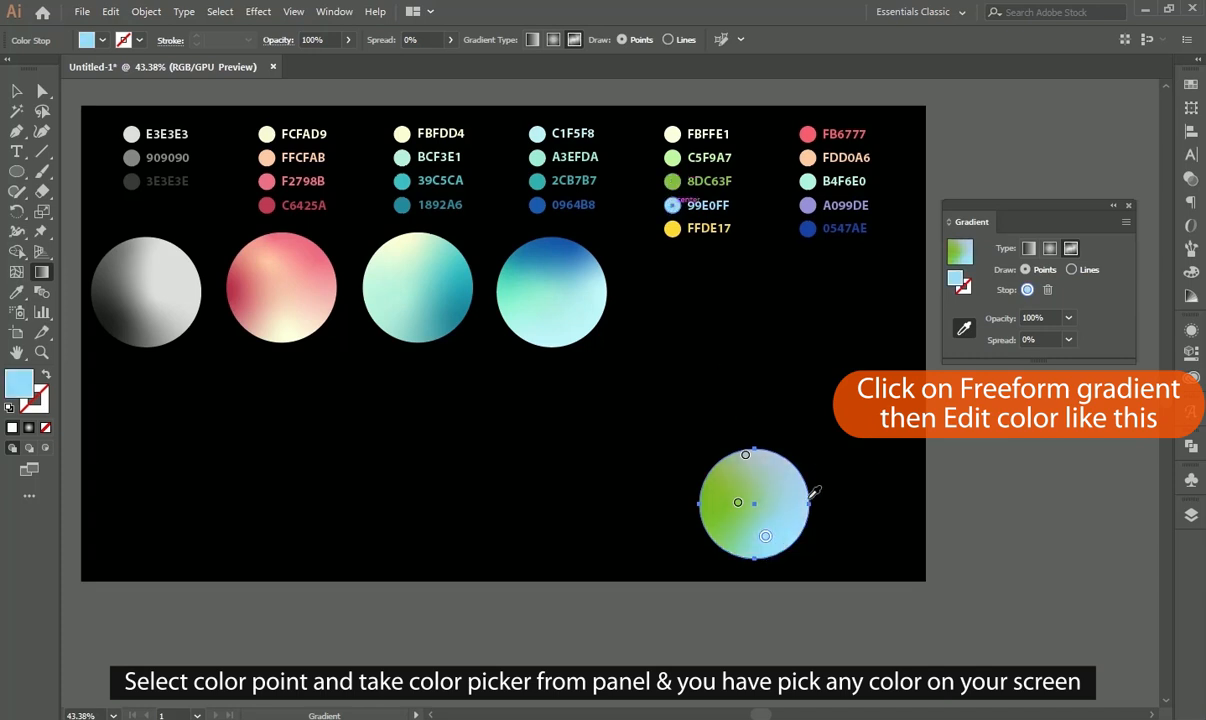
pyautogui.click(746, 456)
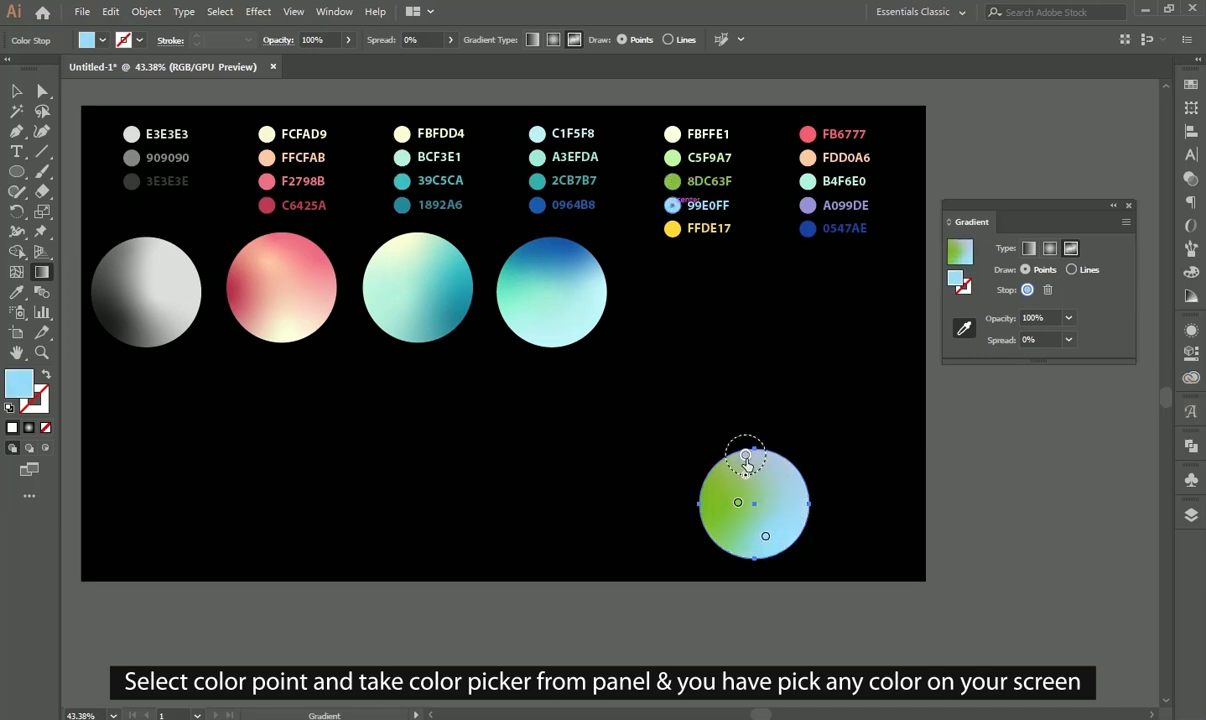
pyautogui.click(672, 181)
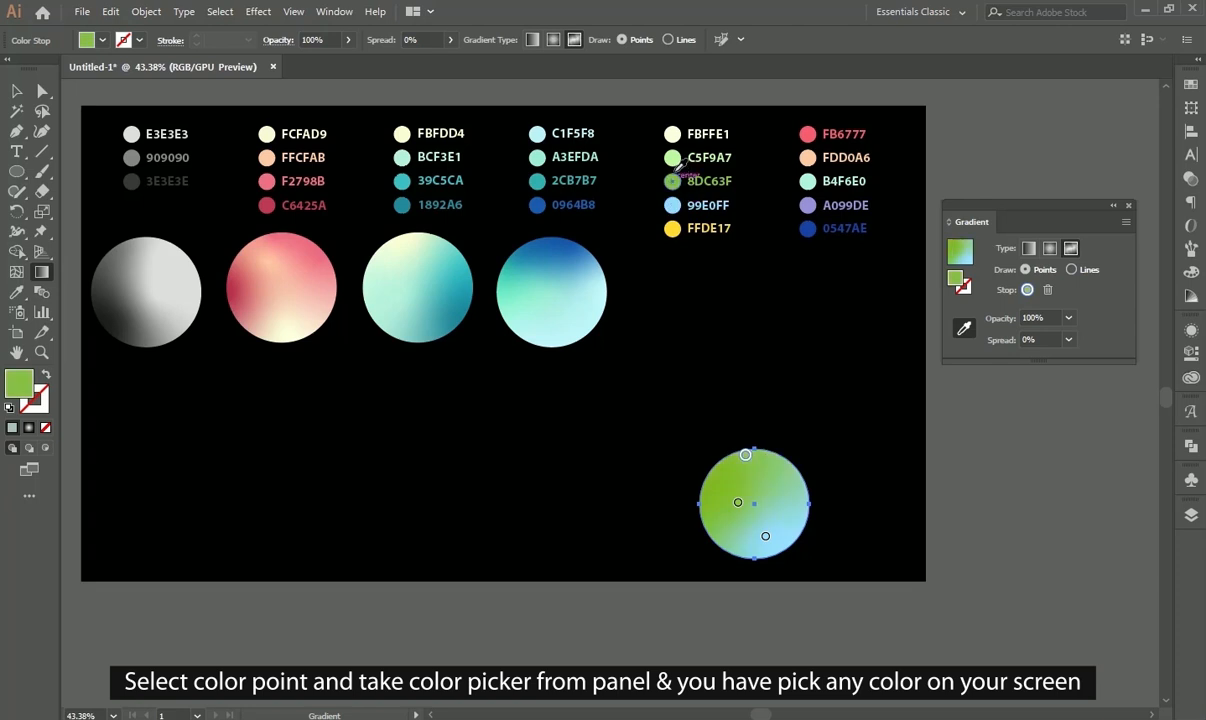
pyautogui.click(674, 156)
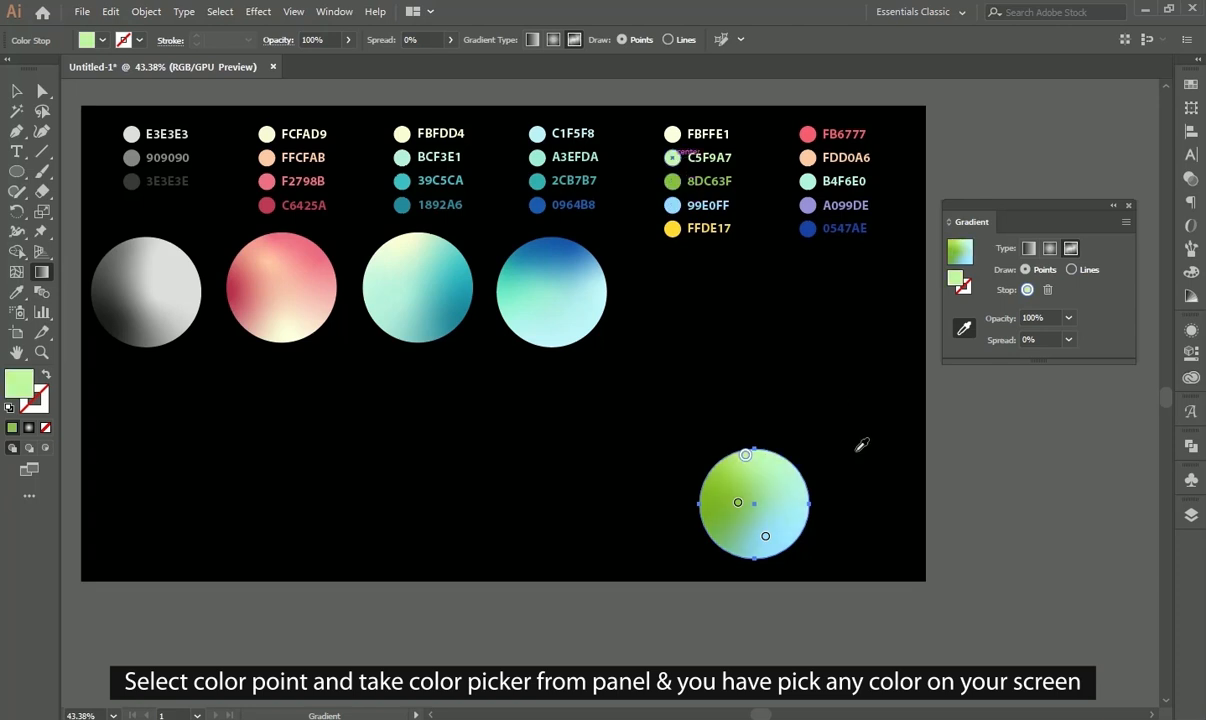
# Step: Add two stops to the fifth circle, coloured FBFFE1 right of centre and FFDE17 near the right edge, sampled from the swatches
pyautogui.click(772, 488)
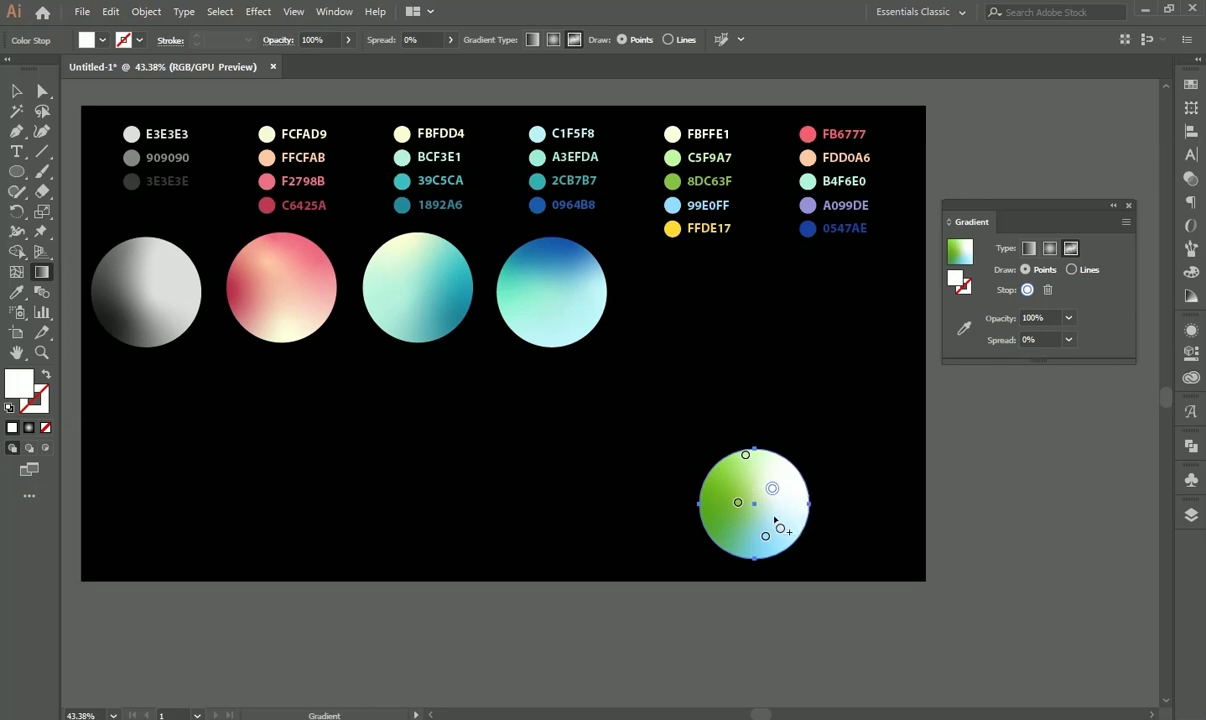
pyautogui.click(791, 519)
pyautogui.click(772, 490)
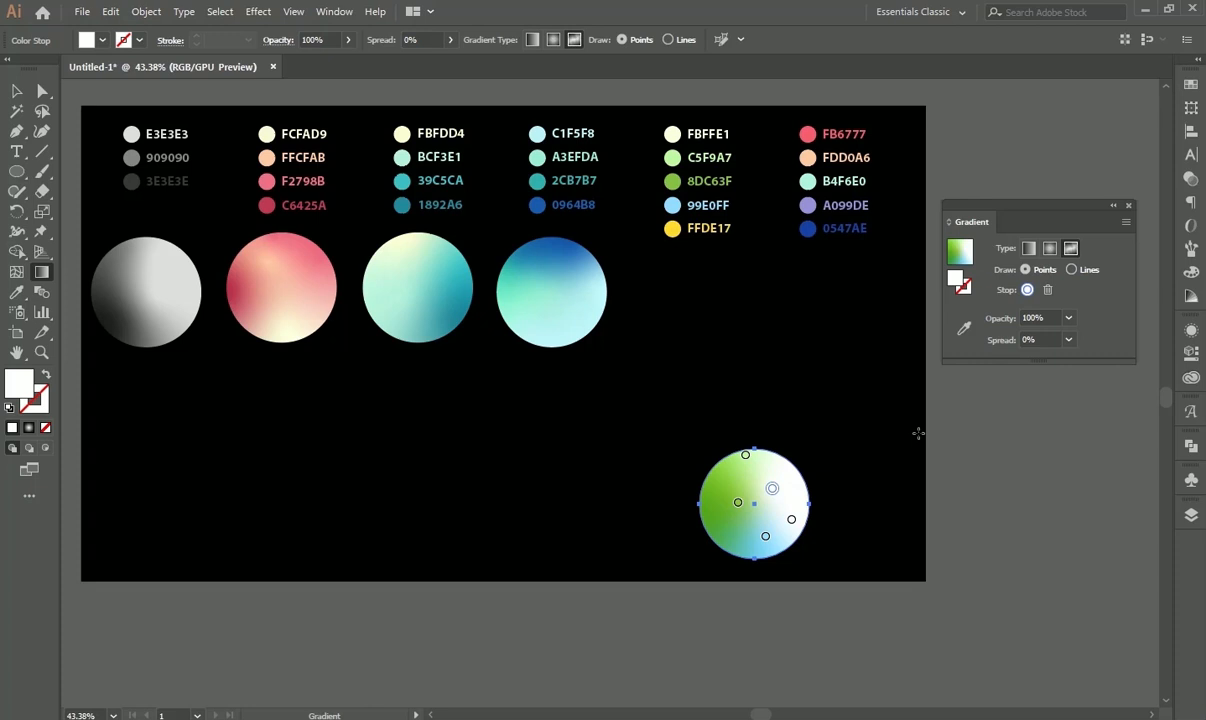
pyautogui.click(965, 329)
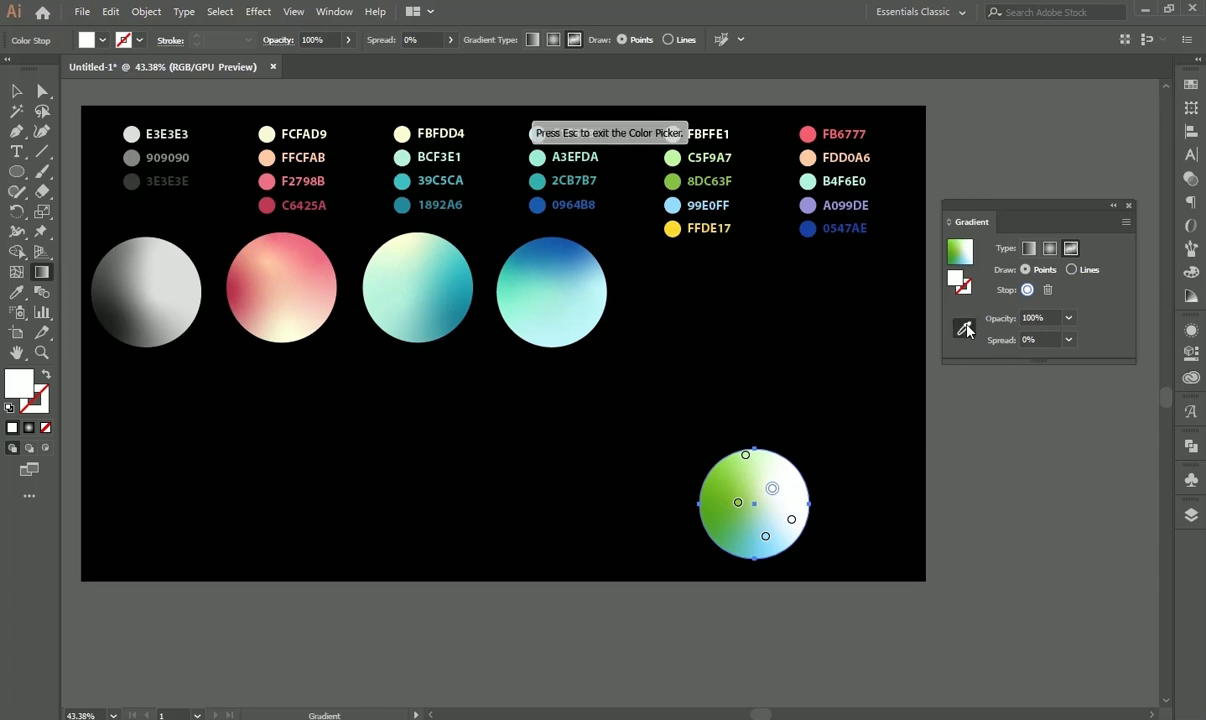
pyautogui.click(673, 207)
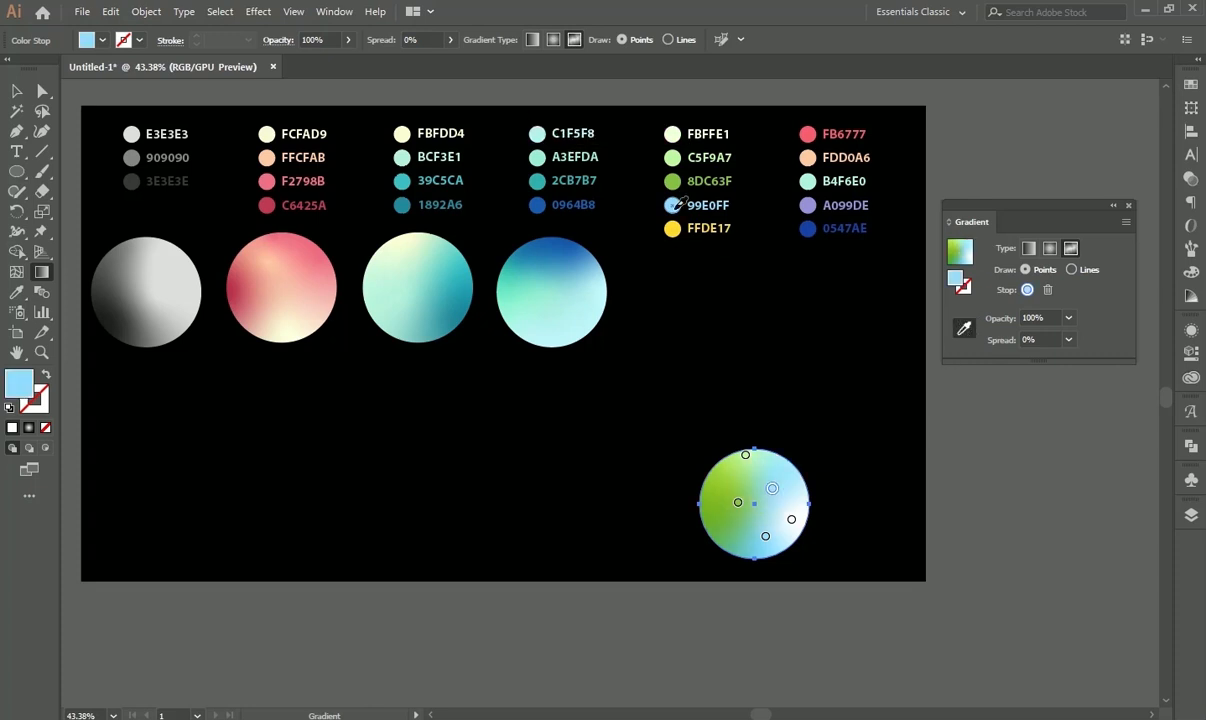
pyautogui.click(678, 136)
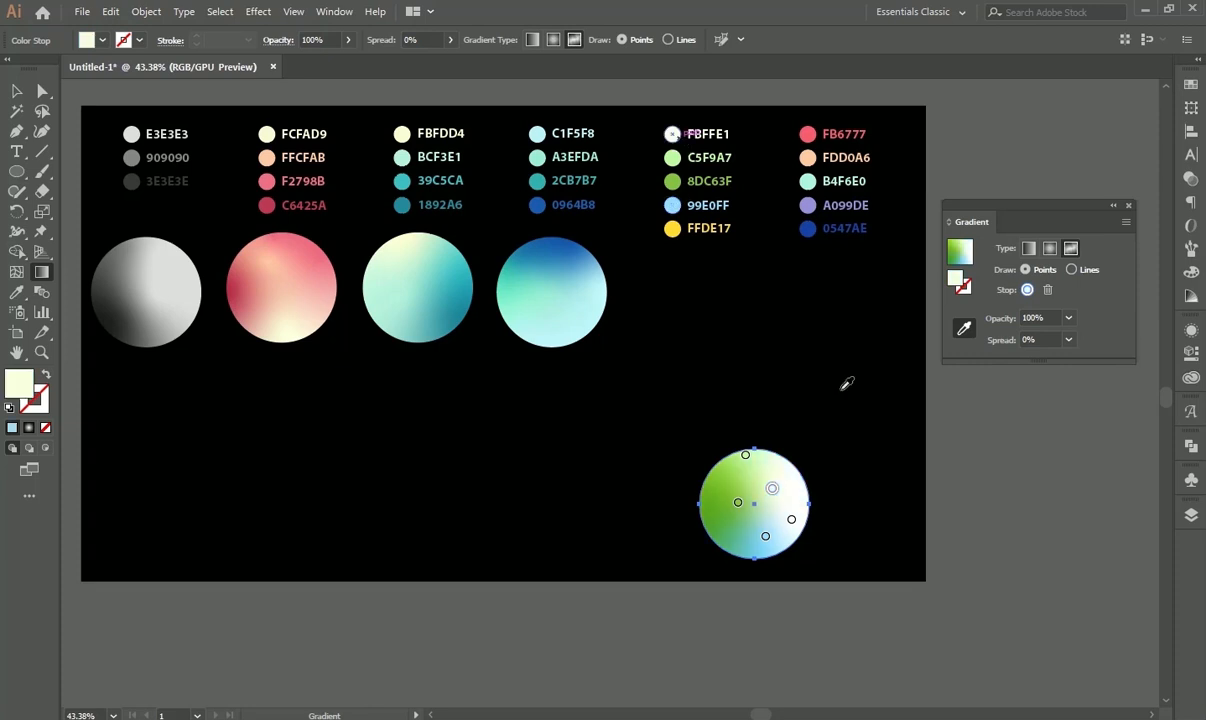
pyautogui.click(792, 521)
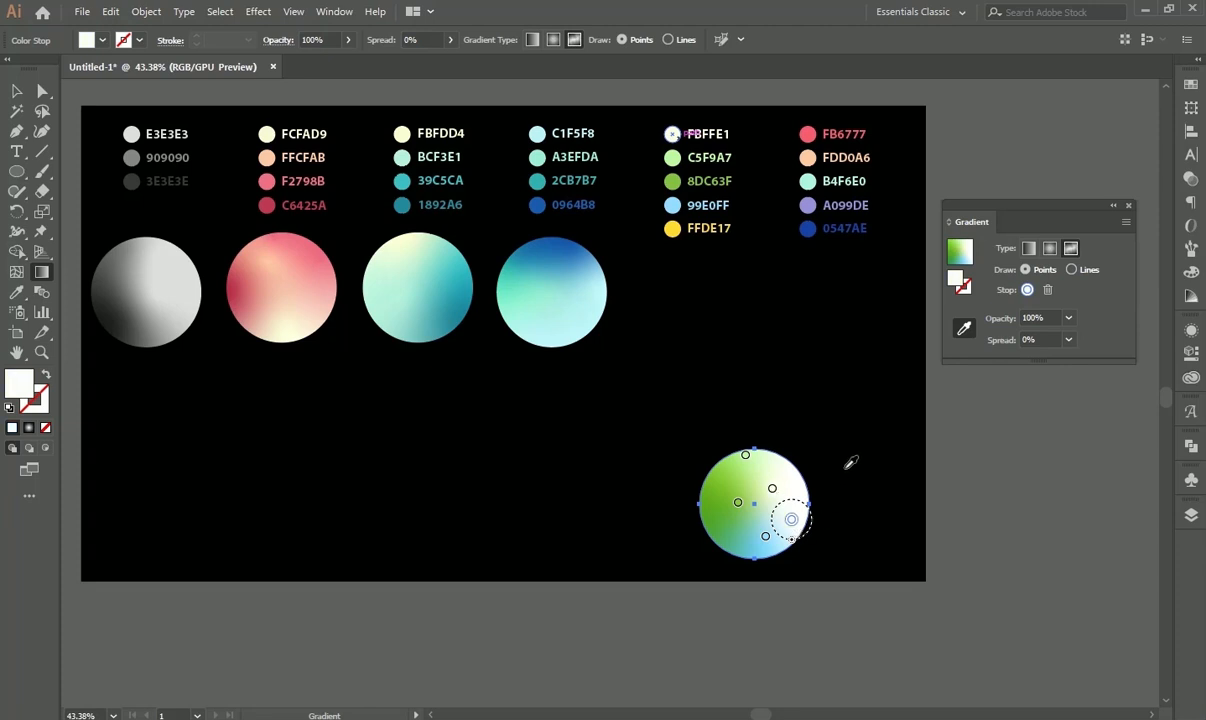
pyautogui.click(672, 228)
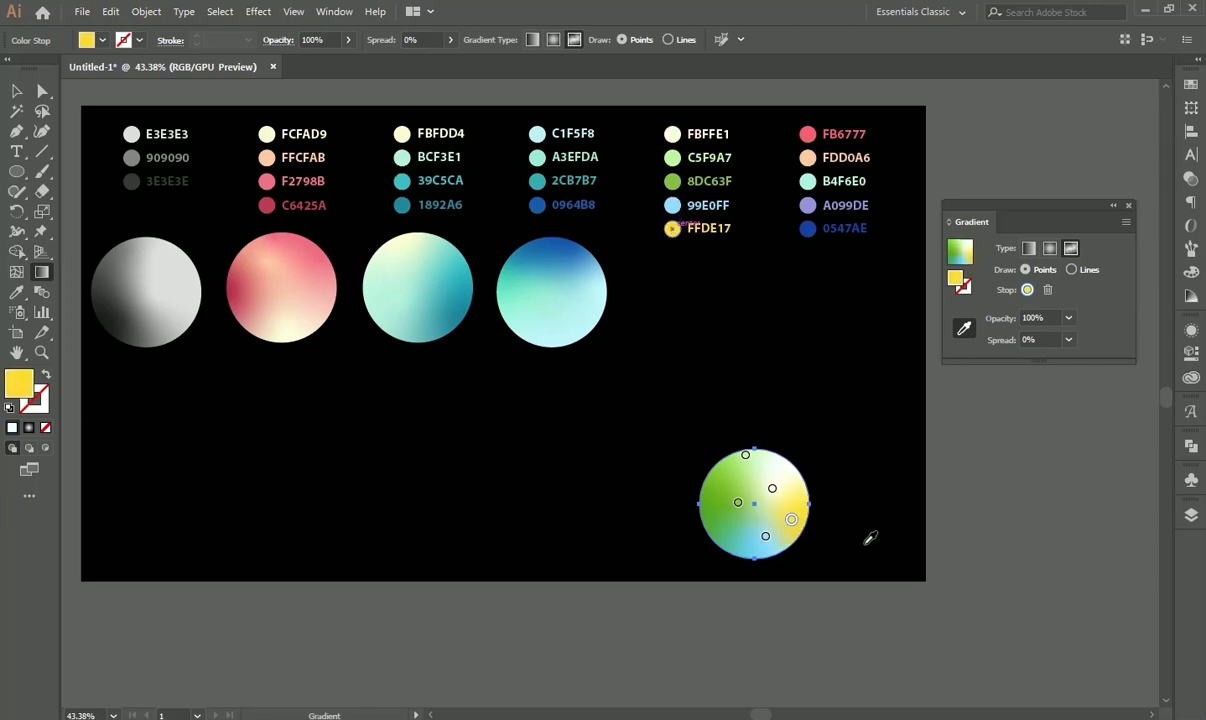
# Step: Reposition the fifth circle's lower, left and cream stops, with the cream stop near the centre at 100% spread
pyautogui.moveTo(765, 536)
pyautogui.mouseDown()
pyautogui.moveTo(746, 556)
pyautogui.moveTo(733, 504)
pyautogui.moveTo(757, 509)
pyautogui.moveTo(762, 544)
pyautogui.mouseUp()
pyautogui.click(733, 505)
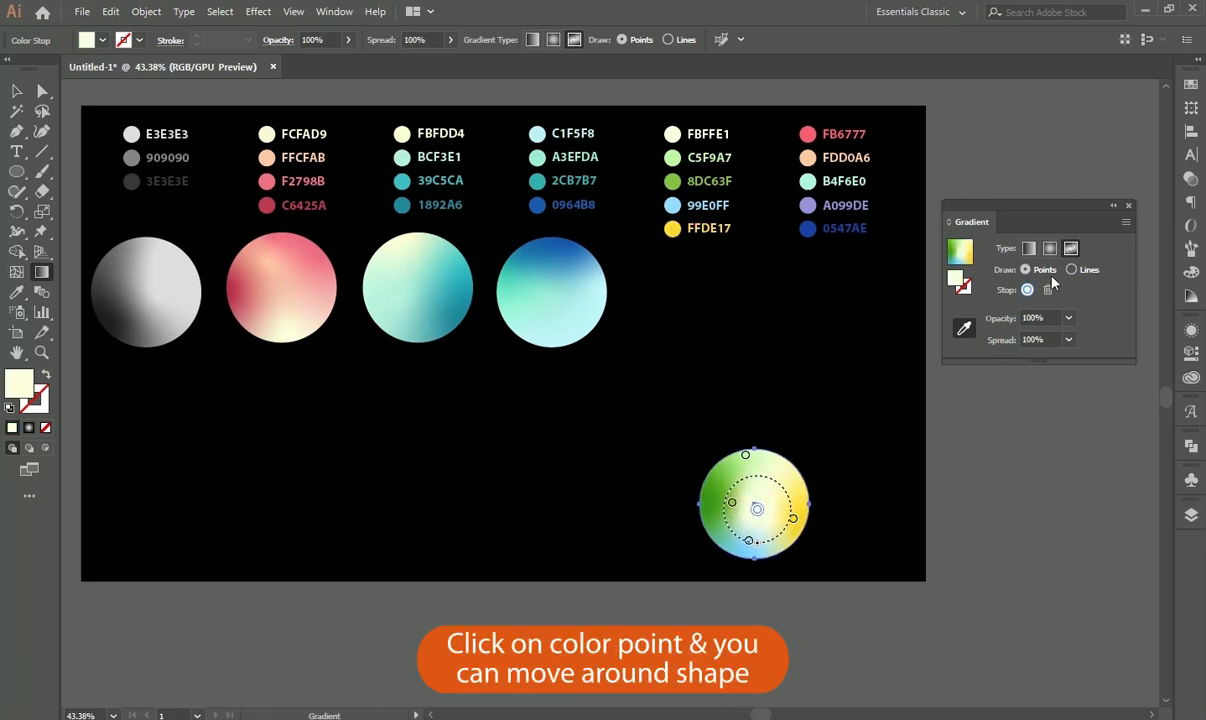
pyautogui.click(745, 455)
pyautogui.moveTo(732, 503); pyautogui.dragTo(723, 503)
pyautogui.moveTo(757, 509); pyautogui.dragTo(764, 510)
# Step: Move the green and yellow gradient circle into the row under the fifth swatch column and deselect it
pyautogui.press('v')
pyautogui.click(1017, 549)
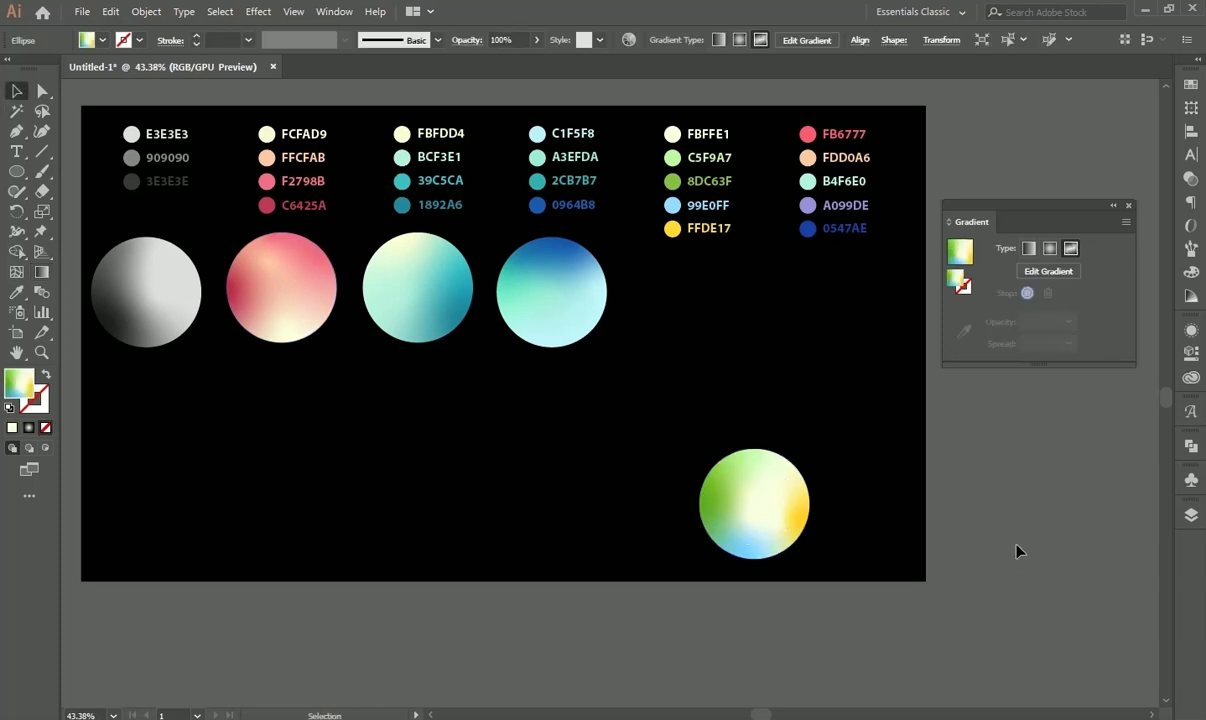
pyautogui.moveTo(760, 532); pyautogui.dragTo(693, 329)
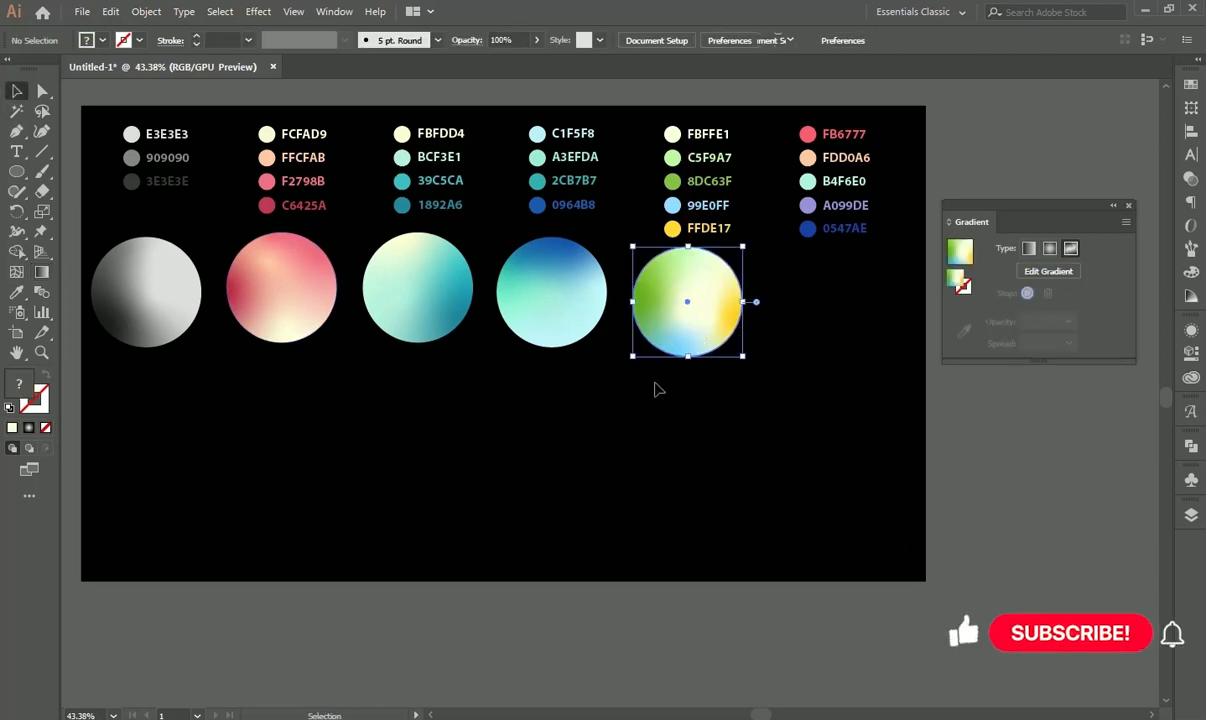
pyautogui.click(656, 411)
# Step: Draw a sixth circle 250 px by 250 px in the lower middle of the artboard
pyautogui.scroll(1, 328, 350)
pyautogui.press('l')
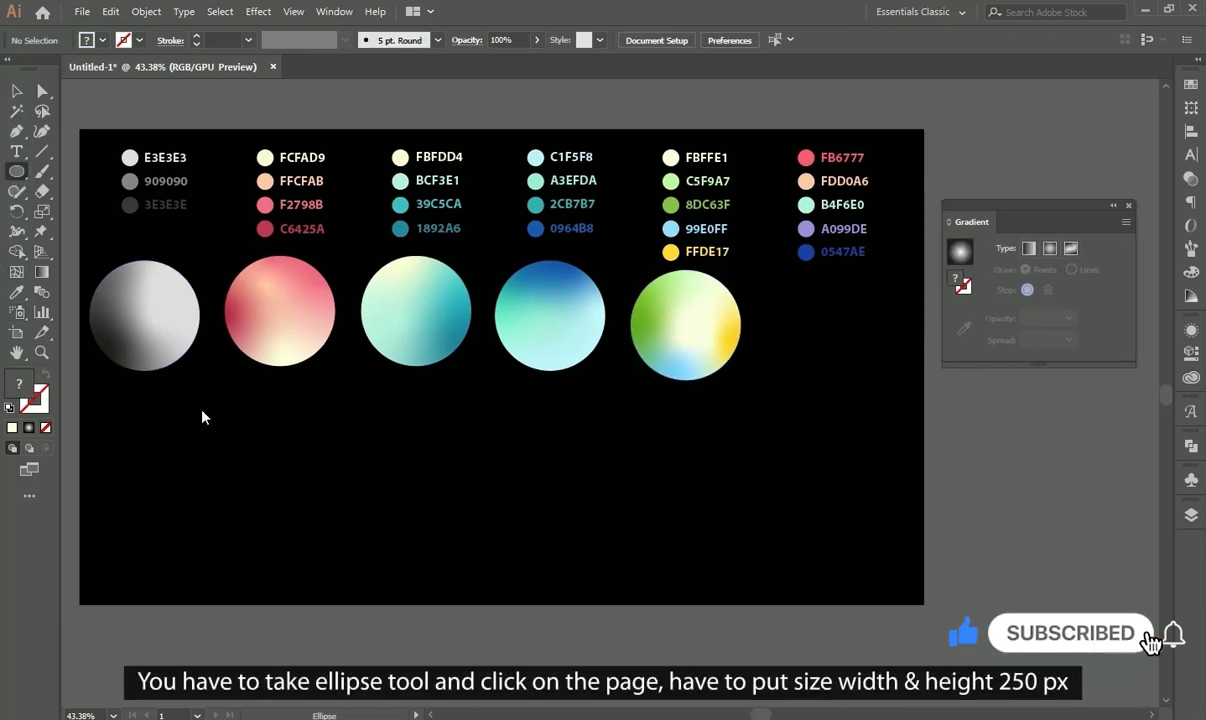
pyautogui.click(511, 492)
pyautogui.moveTo(679, 320); pyautogui.dragTo(639, 410)
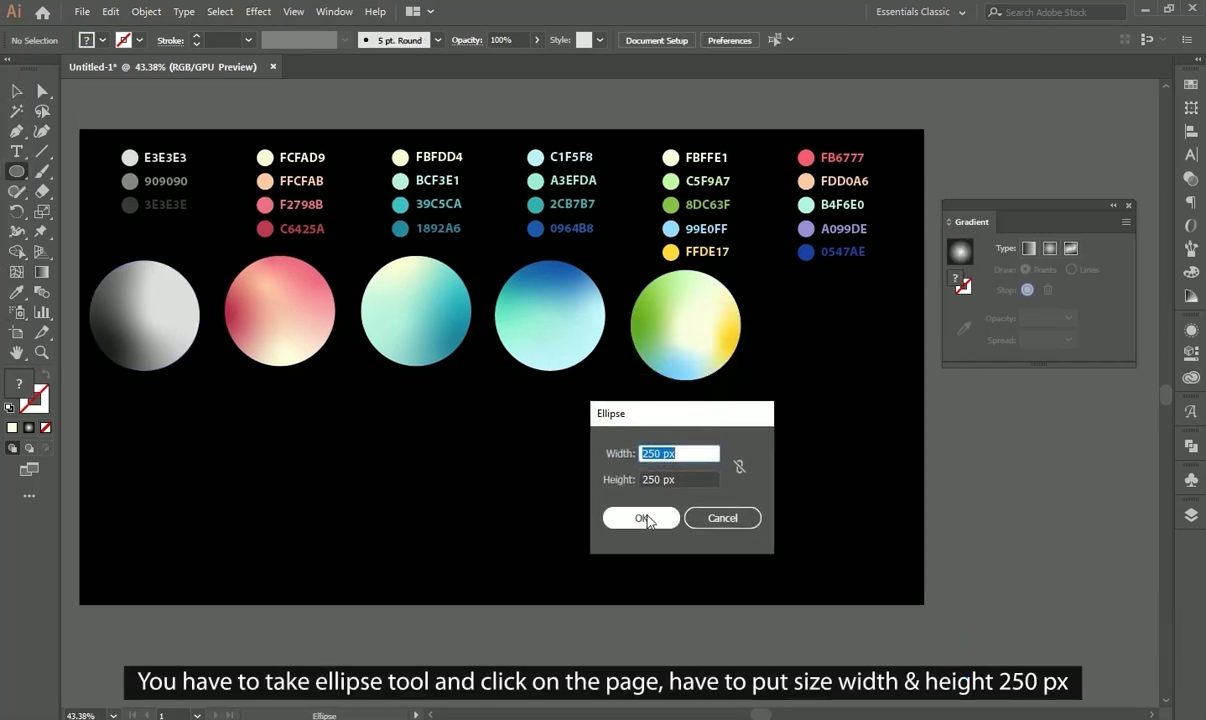
pyautogui.press('Tab')
pyautogui.click(641, 517)
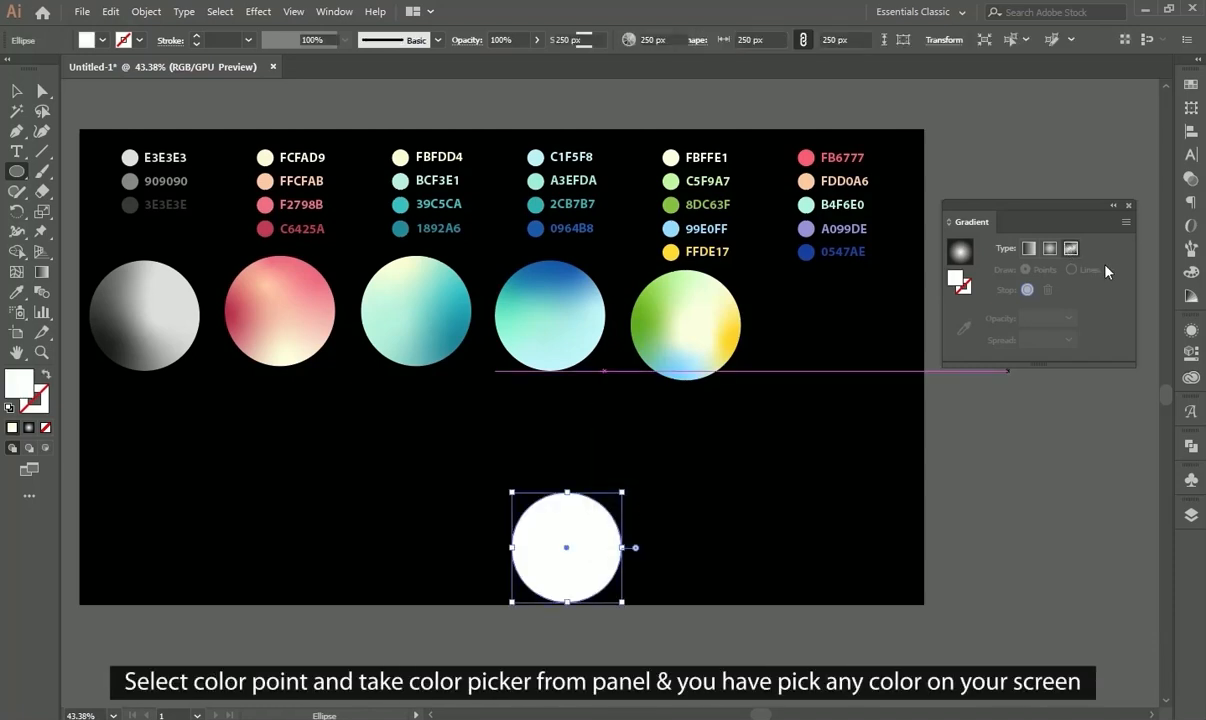
# Step: Give the sixth circle a freeform gradient and add stops just right of its centre and near its lower edge
pyautogui.click(582, 527)
pyautogui.click(552, 584)
pyautogui.click(551, 547)
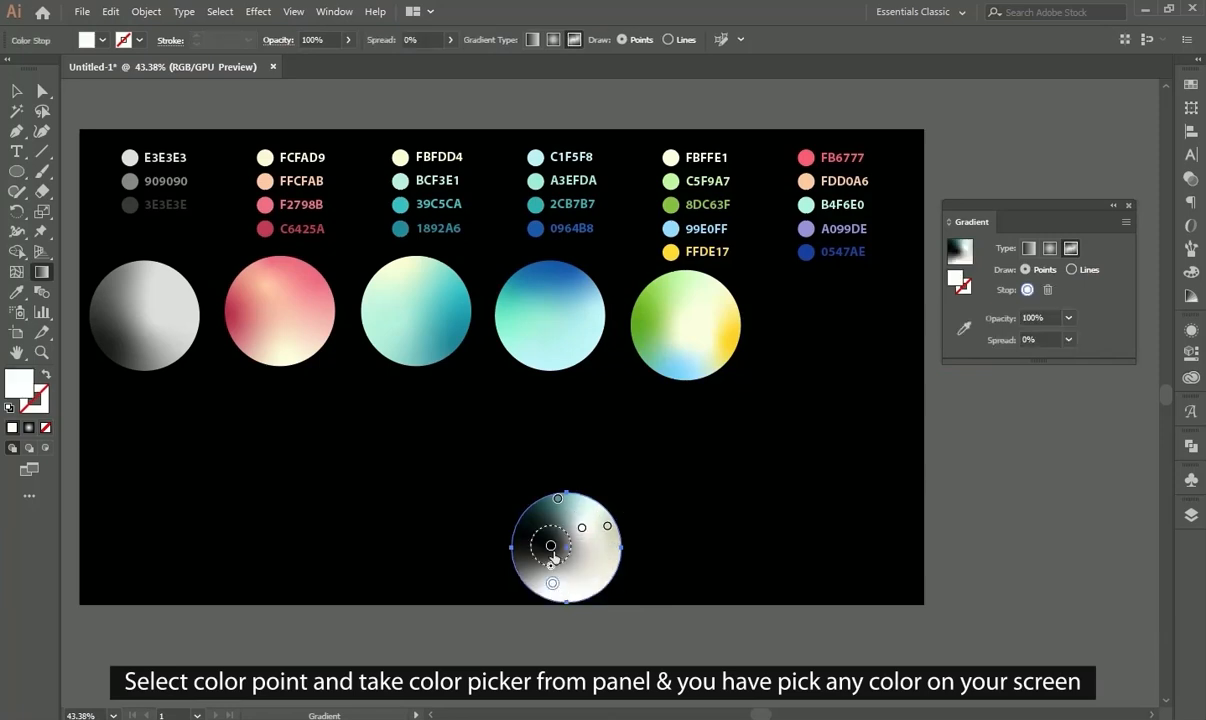
# Step: Colour the sixth circle's left-centre stop A099DE and its top stop B4F6E0 by sampling the sixth swatch column
pyautogui.click(551, 547)
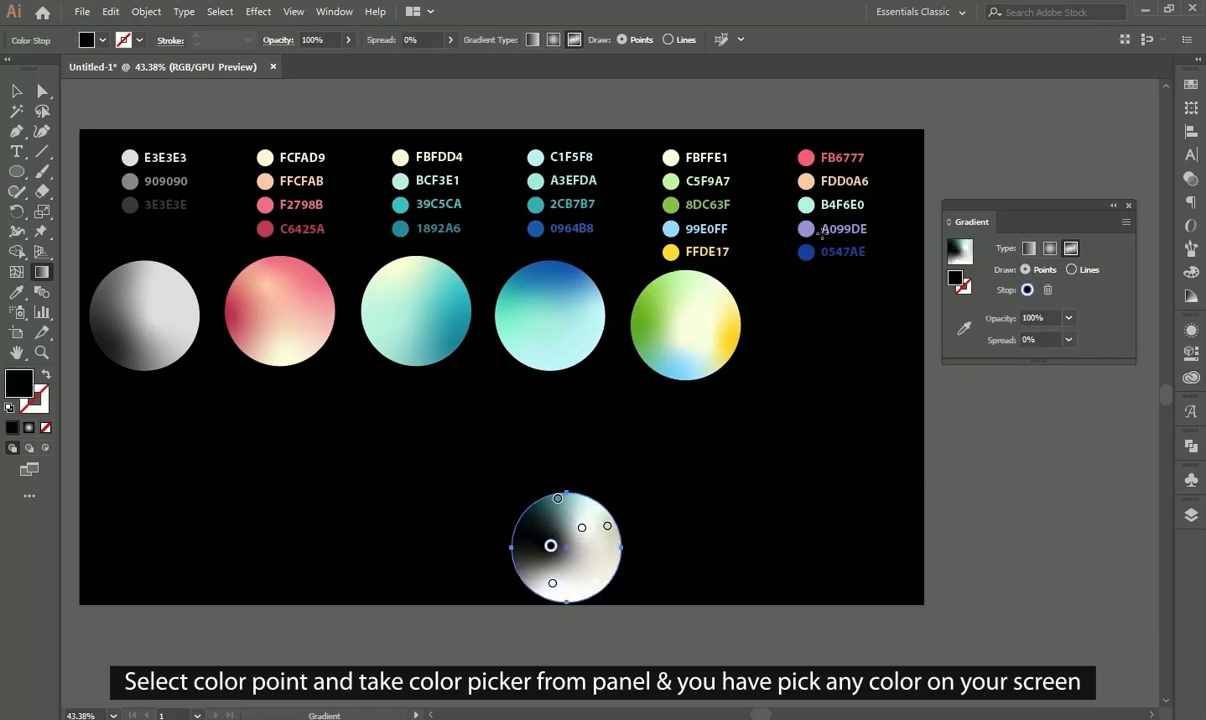
pyautogui.click(963, 327)
pyautogui.click(821, 233)
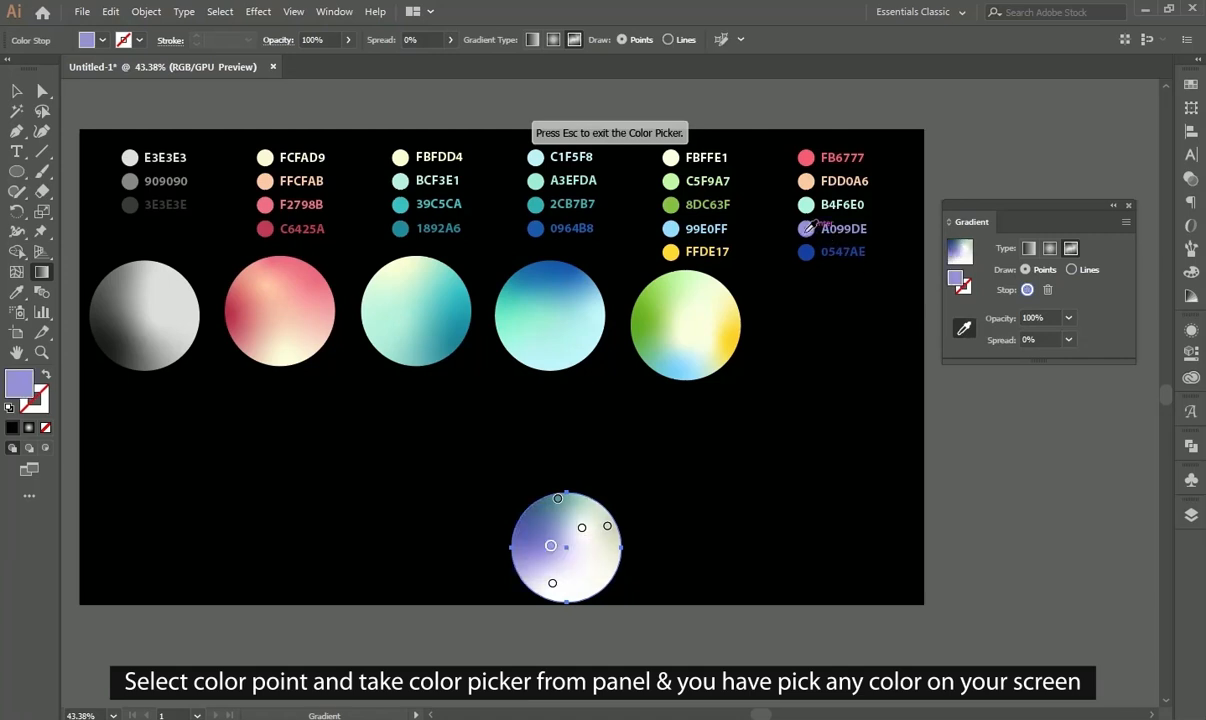
pyautogui.click(558, 498)
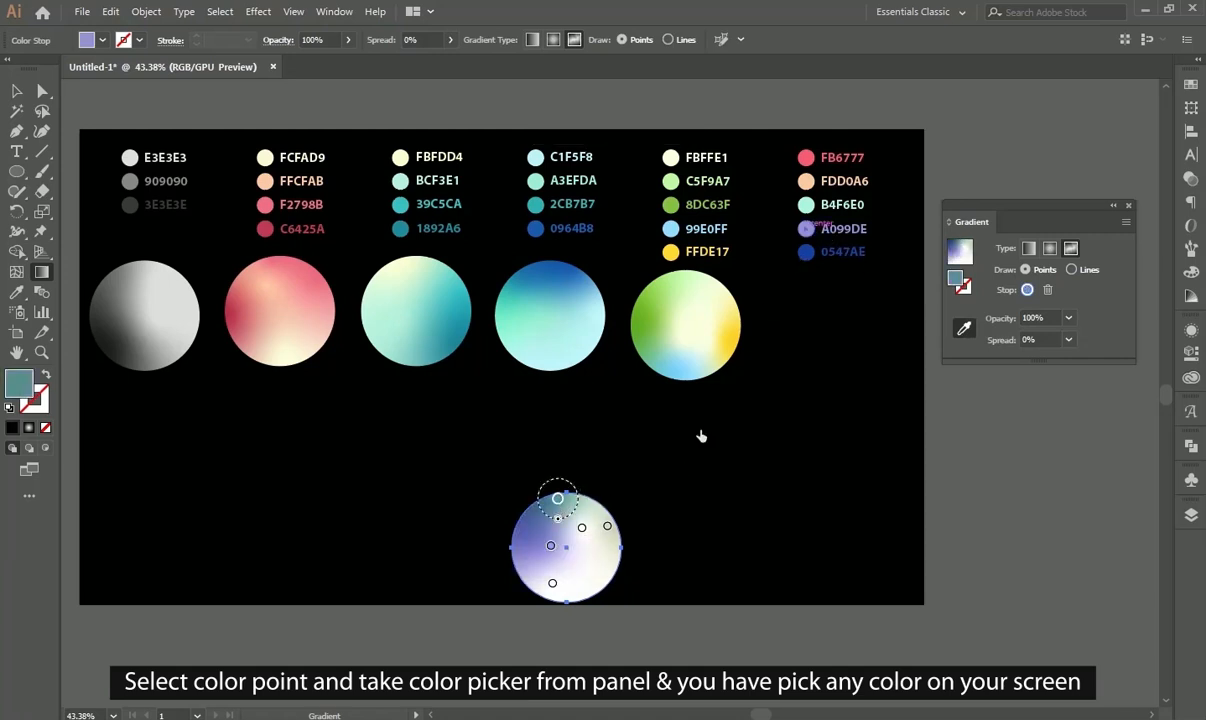
pyautogui.click(818, 203)
# Step: Colour the sixth circle's right-edge stop 0547AE and its lower stop FB6777 by sampling the swatches
pyautogui.click(607, 525)
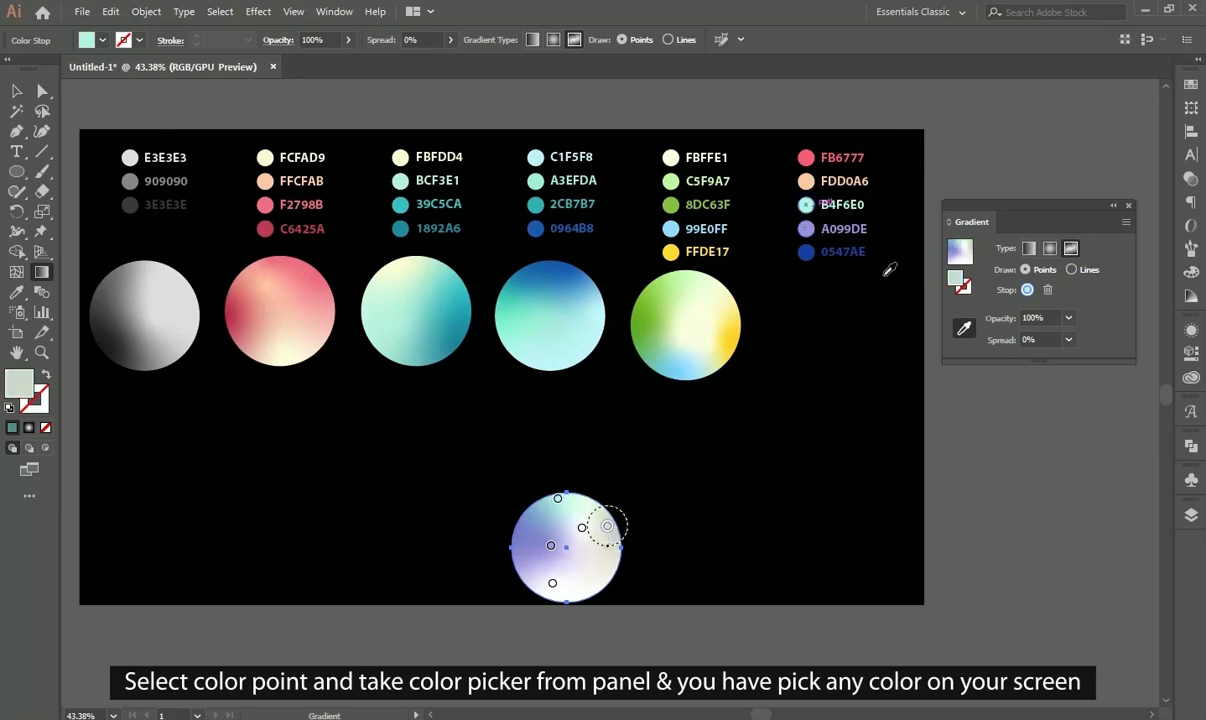
pyautogui.click(807, 252)
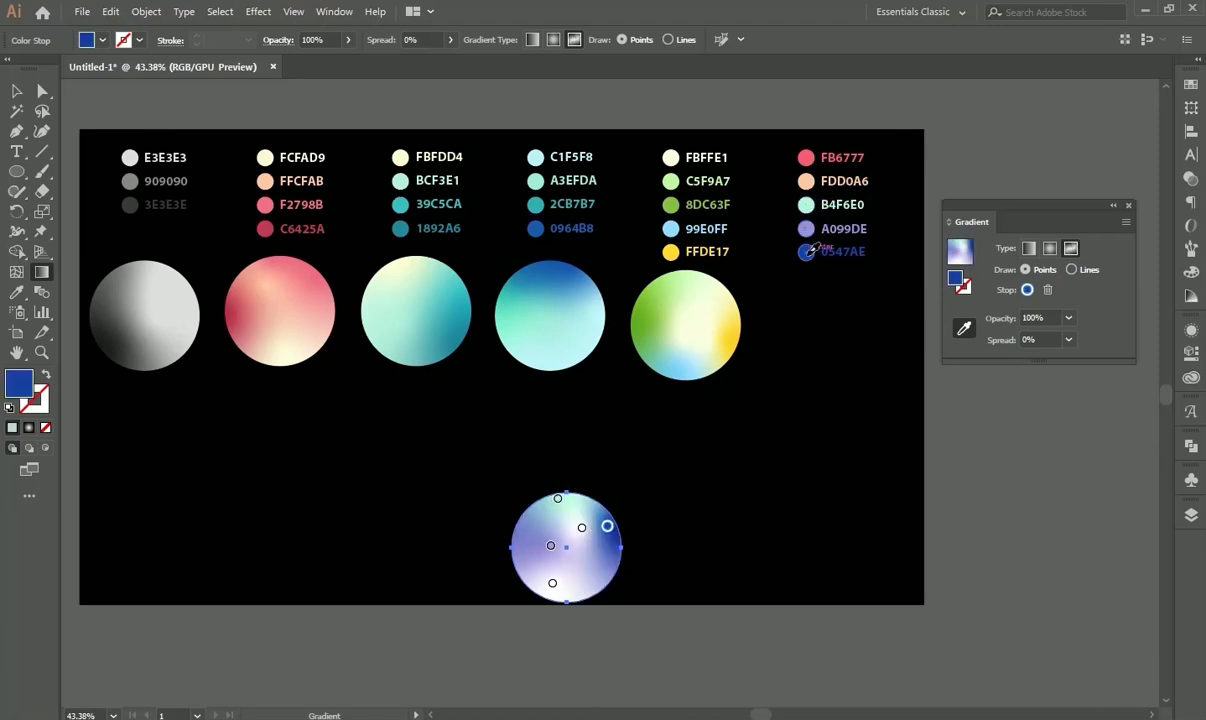
pyautogui.click(552, 583)
pyautogui.click(809, 157)
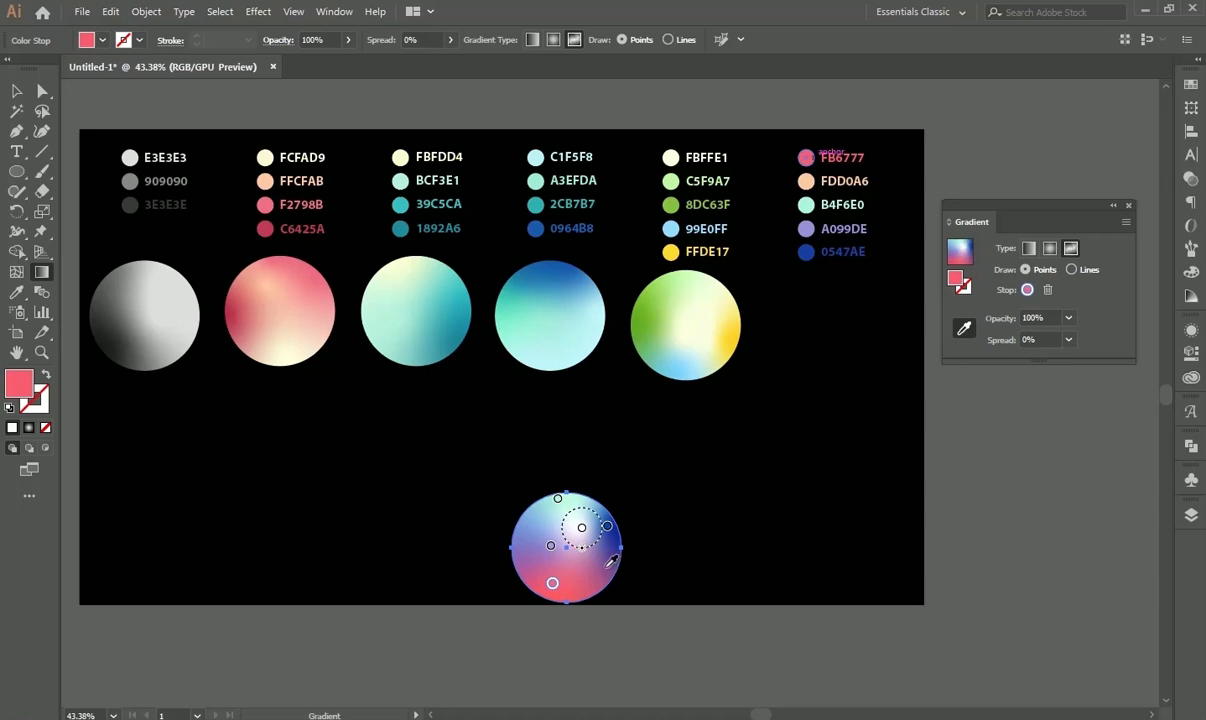
# Step: Move the sixth gradient circle into the row under the last swatch column and deselect it
pyautogui.press('v')
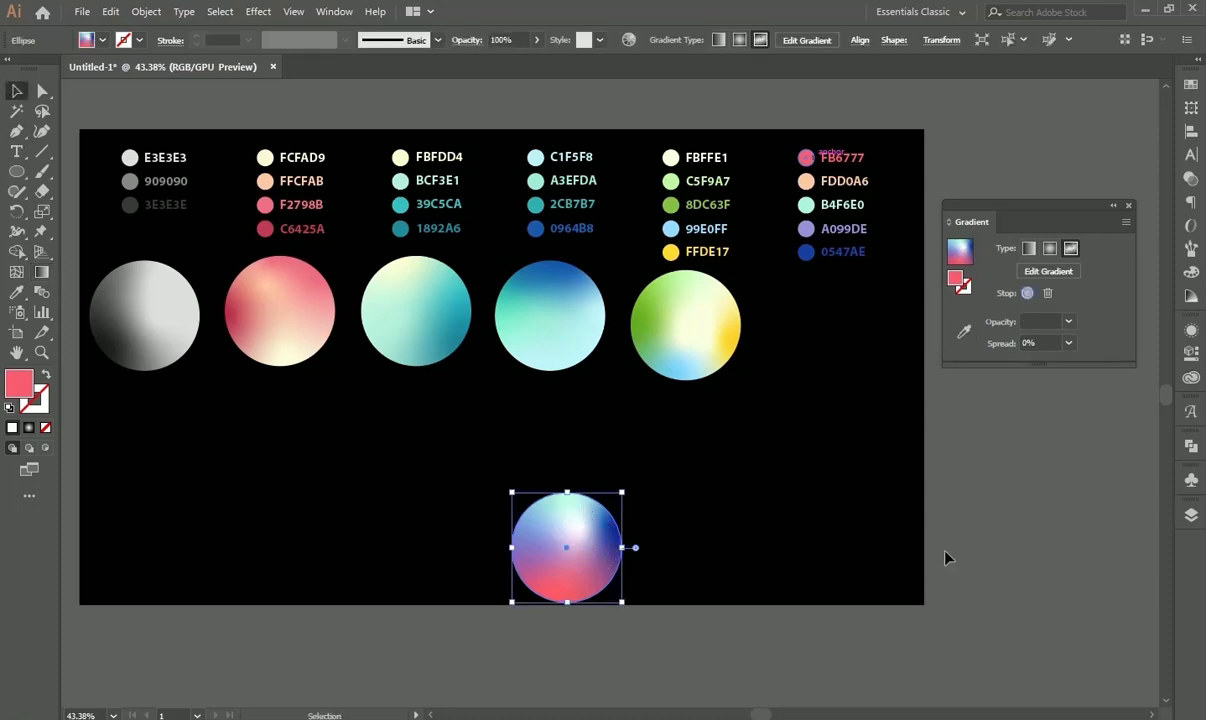
pyautogui.click(889, 518)
pyautogui.moveTo(578, 548); pyautogui.dragTo(830, 333)
pyautogui.click(968, 482)
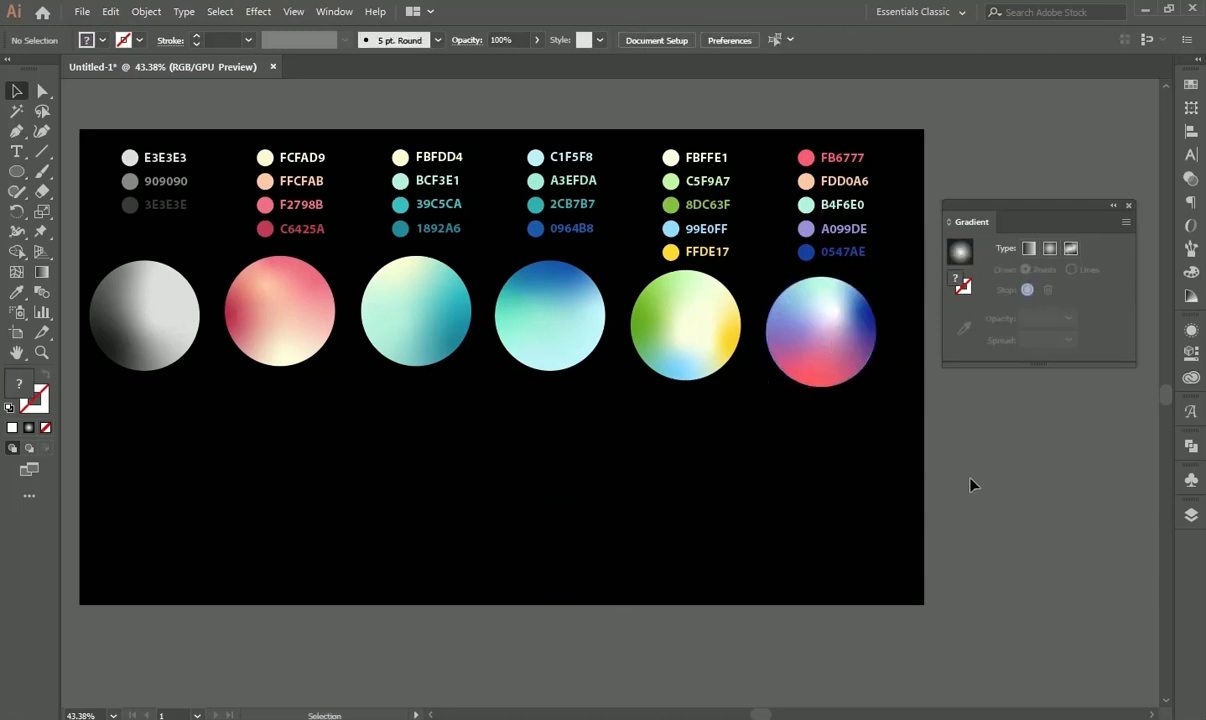
# Step: Select all six gradient circles and align their vertical centres relative to the selection
pyautogui.moveTo(928, 452); pyautogui.dragTo(161, 323)
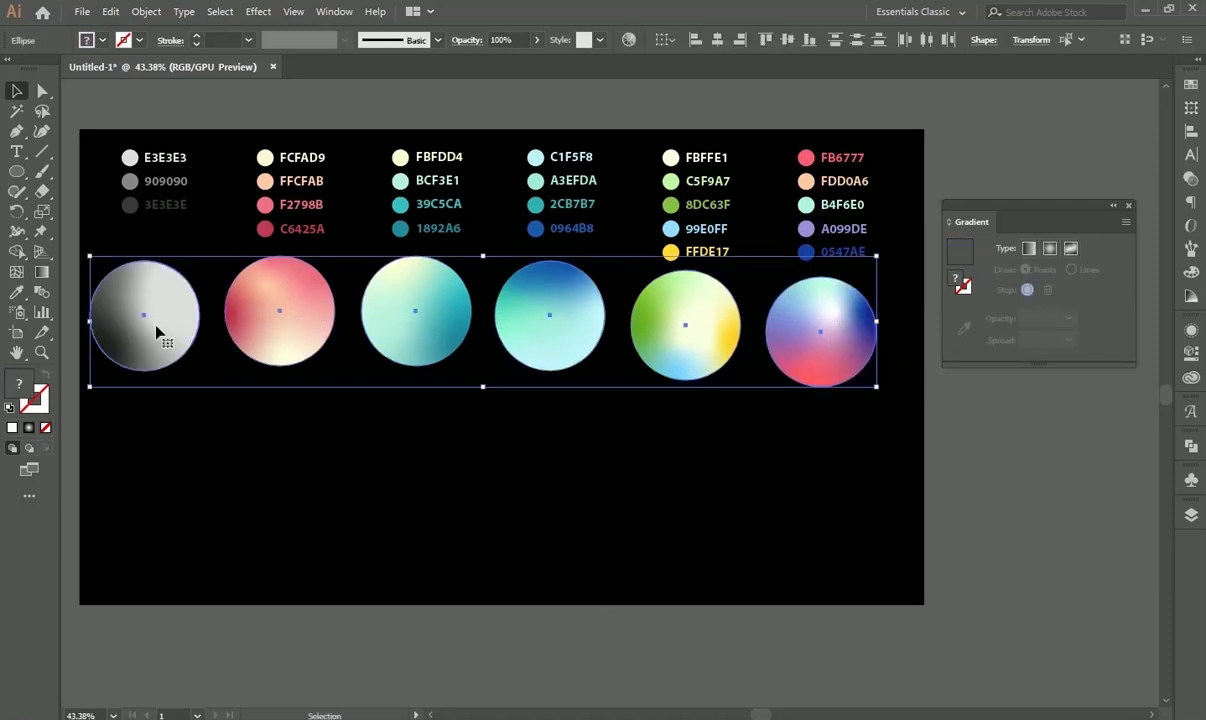
pyautogui.hotkey('shift', 'F7')
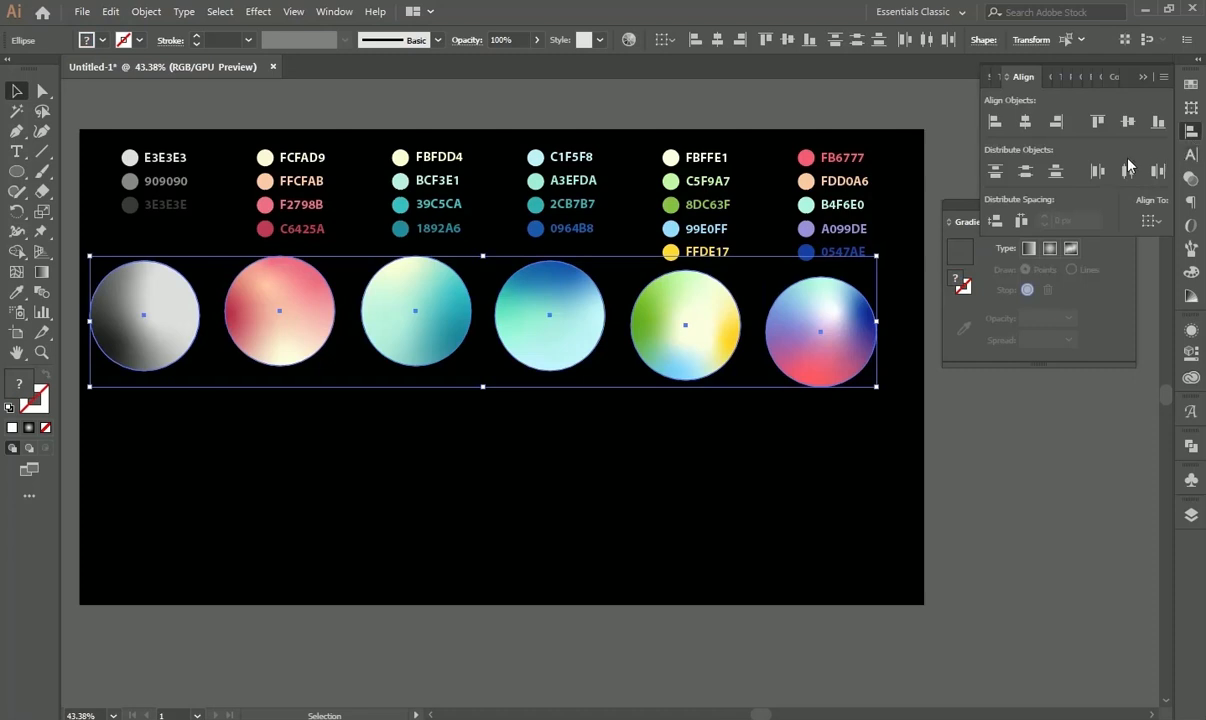
pyautogui.click(1151, 222)
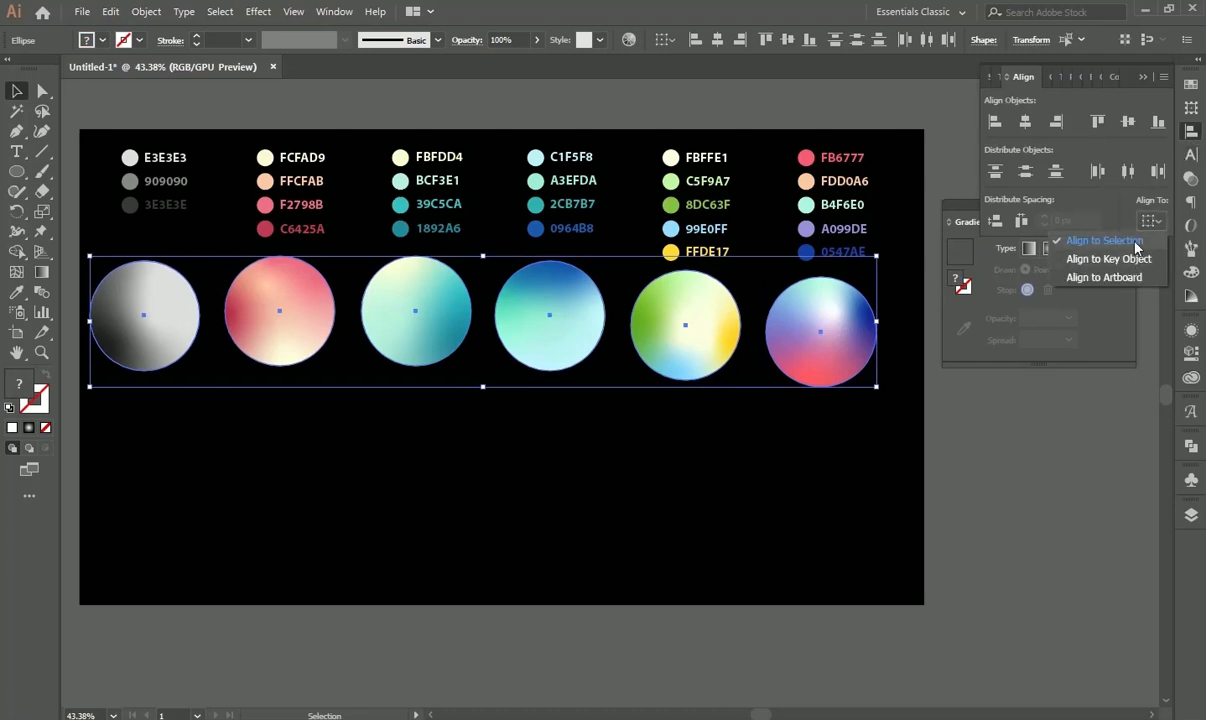
pyautogui.click(1100, 241)
pyautogui.click(1128, 121)
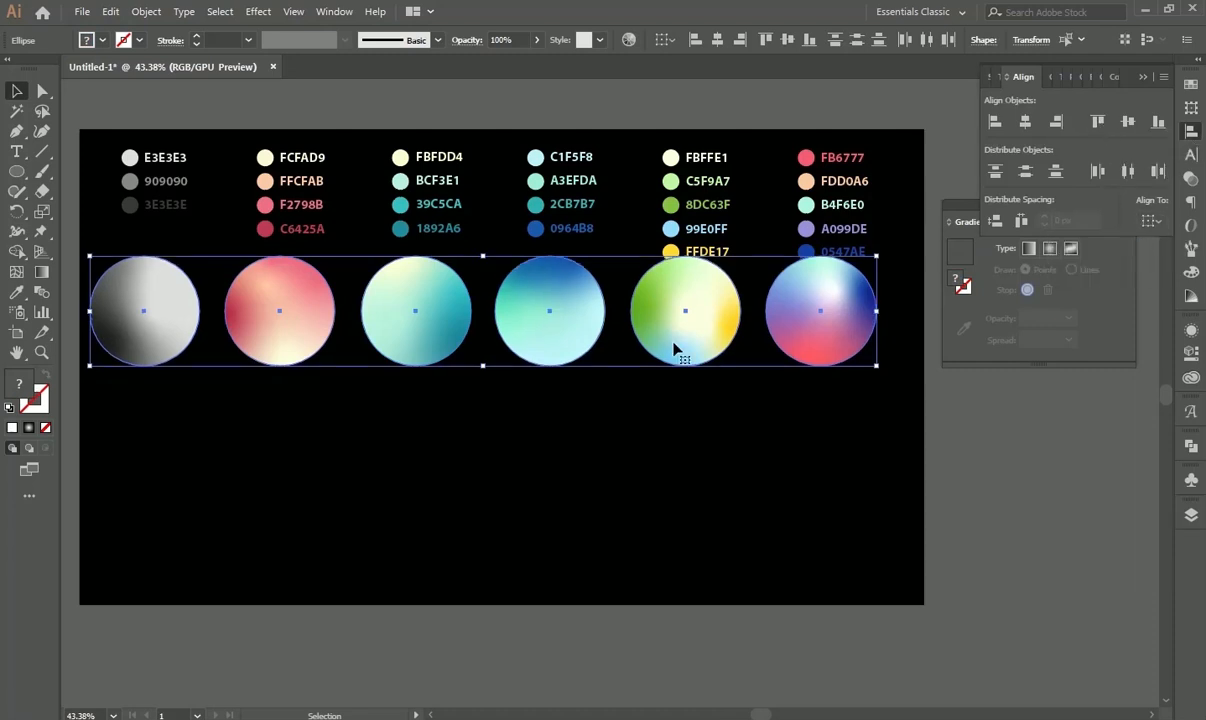
# Step: Nudge the aligned row of six circles down until it clears the lowest swatches
pyautogui.press('Down')
pyautogui.press('Down')
pyautogui.press('Down')
pyautogui.press('Down')
pyautogui.press('Down')
pyautogui.press('Down')
pyautogui.press('Down')
pyautogui.press('Down')
pyautogui.press('Down')
pyautogui.press('Down')
pyautogui.press('Down')
pyautogui.press('Down')
pyautogui.press('Down')
pyautogui.press('Down')
pyautogui.press('Down')
pyautogui.press('Down')
pyautogui.press('Down')
pyautogui.press('Down')
pyautogui.press('Down')
pyautogui.press('Down')
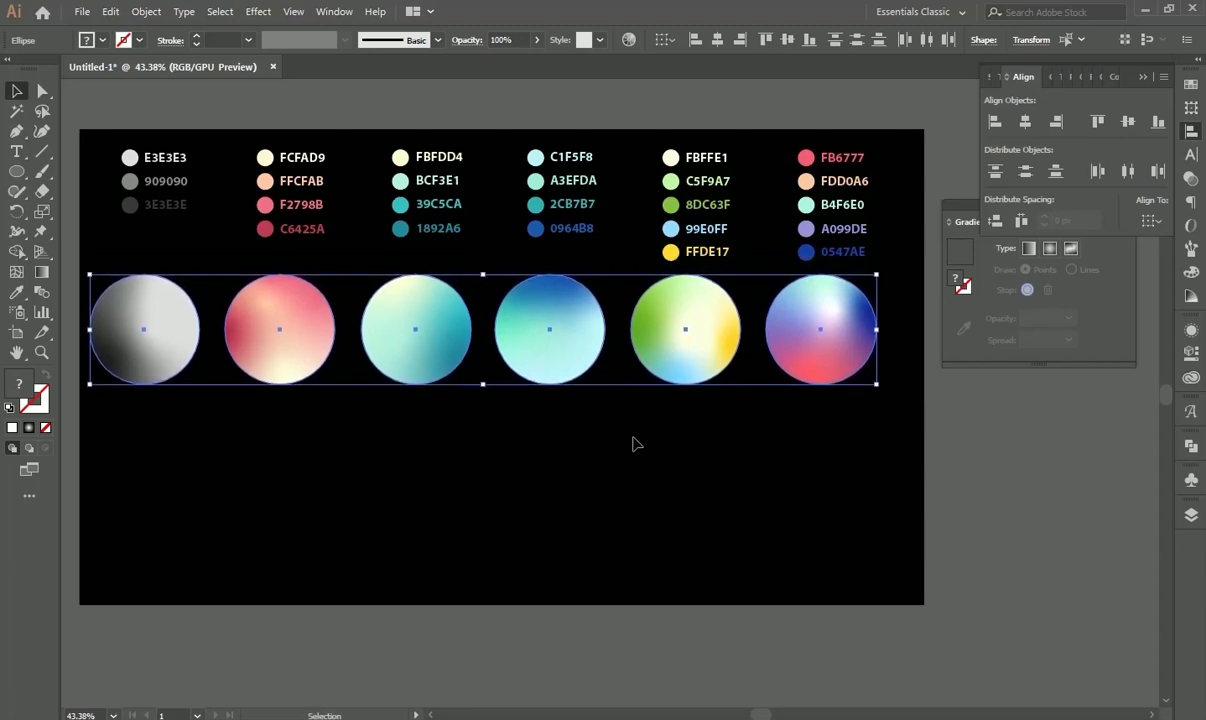
# Step: Draw a white rectangle below the circle row and duplicate it into two rows of three rectangles
pyautogui.click(906, 462)
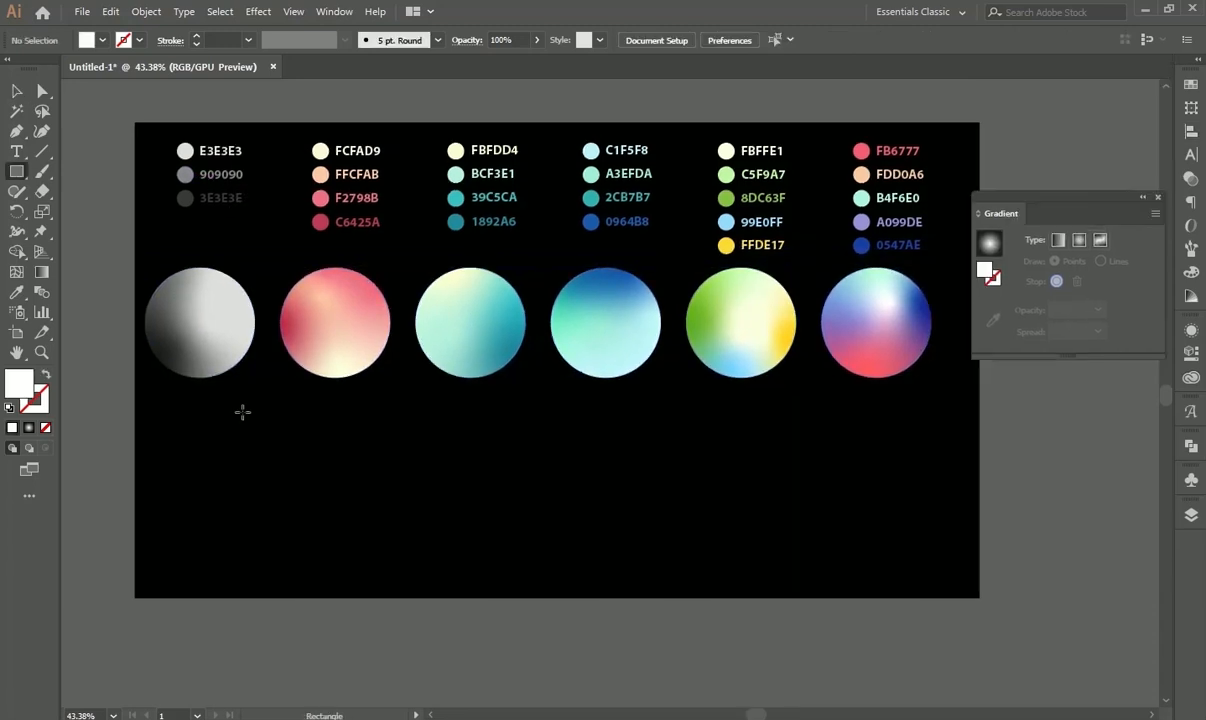
pyautogui.moveTo(175, 458); pyautogui.dragTo(366, 520)
pyautogui.moveTo(385, 458); pyautogui.dragTo(528, 493)
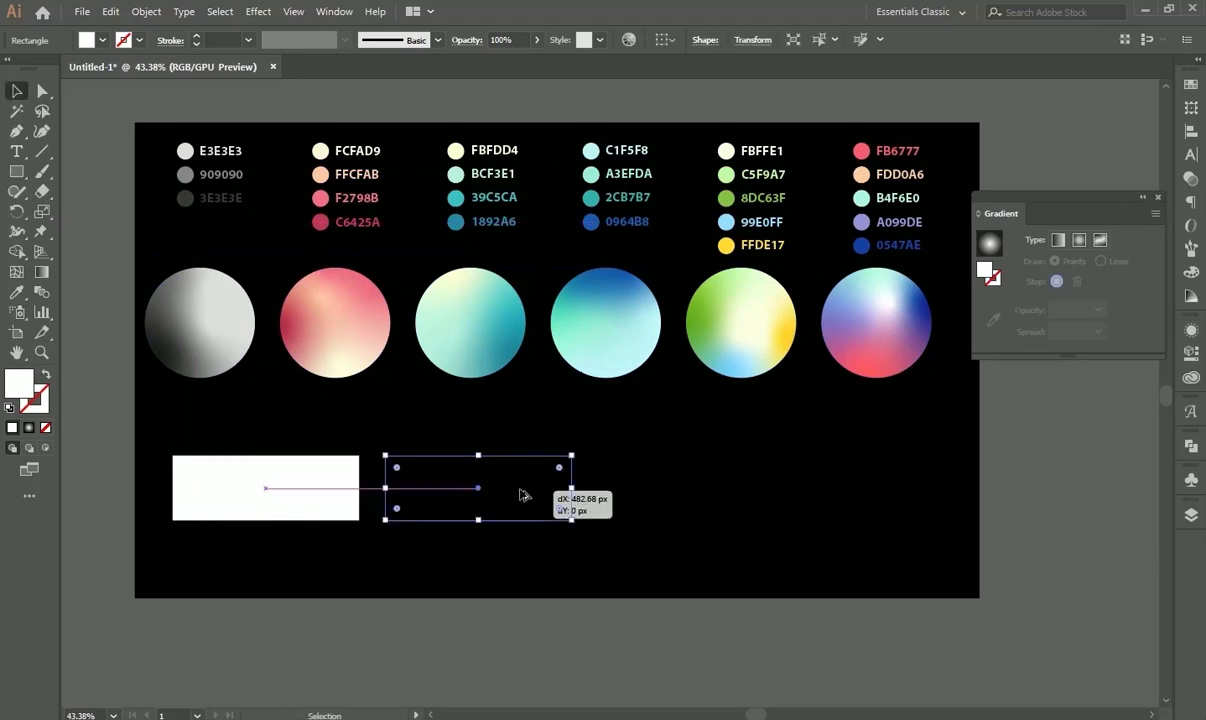
pyautogui.moveTo(630, 452); pyautogui.dragTo(627, 538)
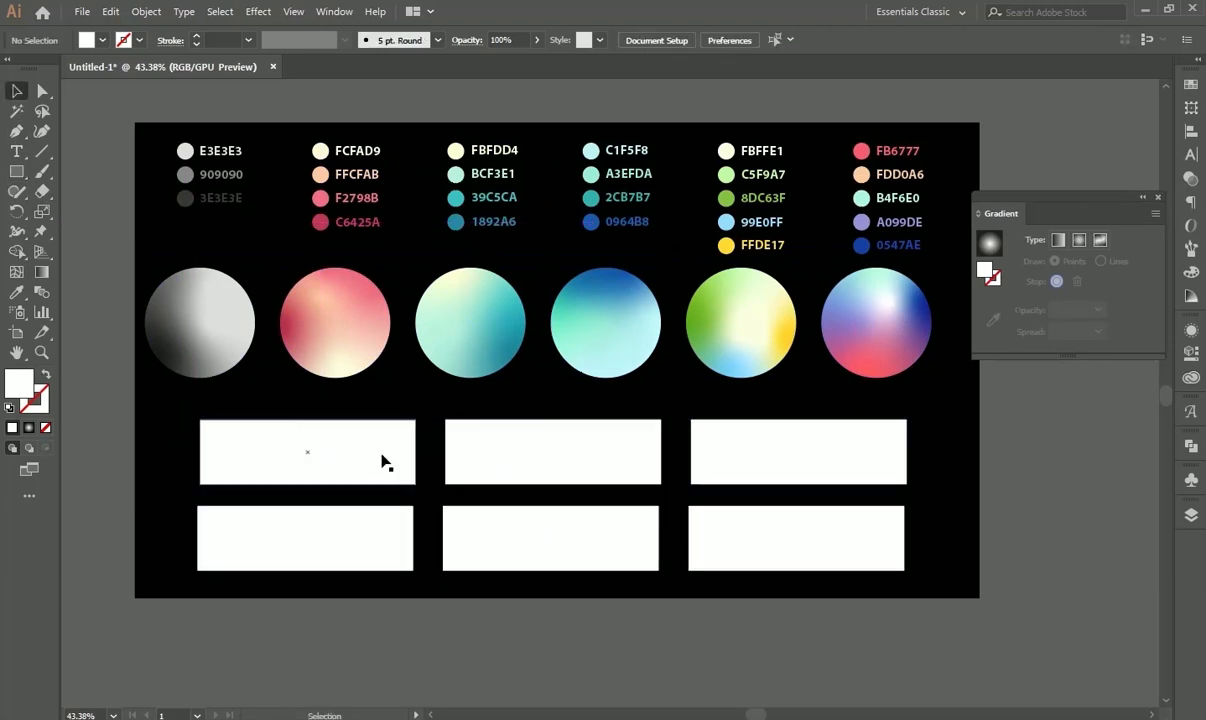
# Step: Fill the three upper-row rectangles with the gradients sampled from the first, second and third circles, in order
pyautogui.click(385, 460)
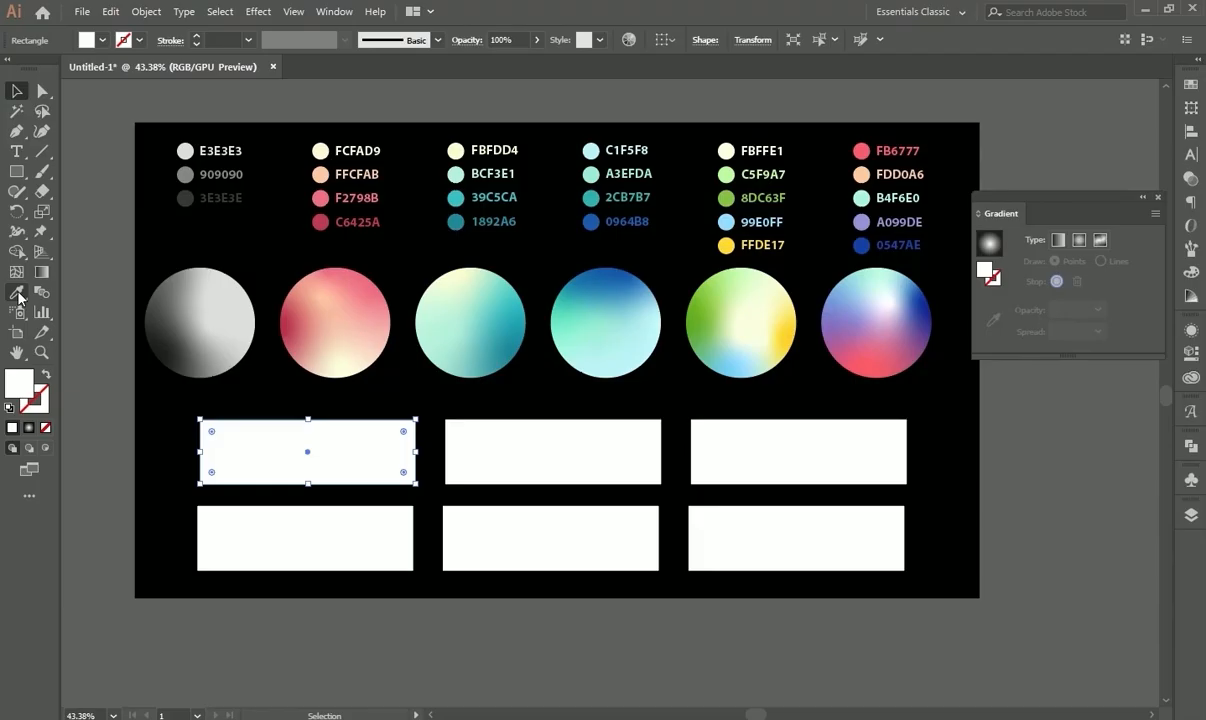
pyautogui.click(17, 293)
pyautogui.click(206, 339)
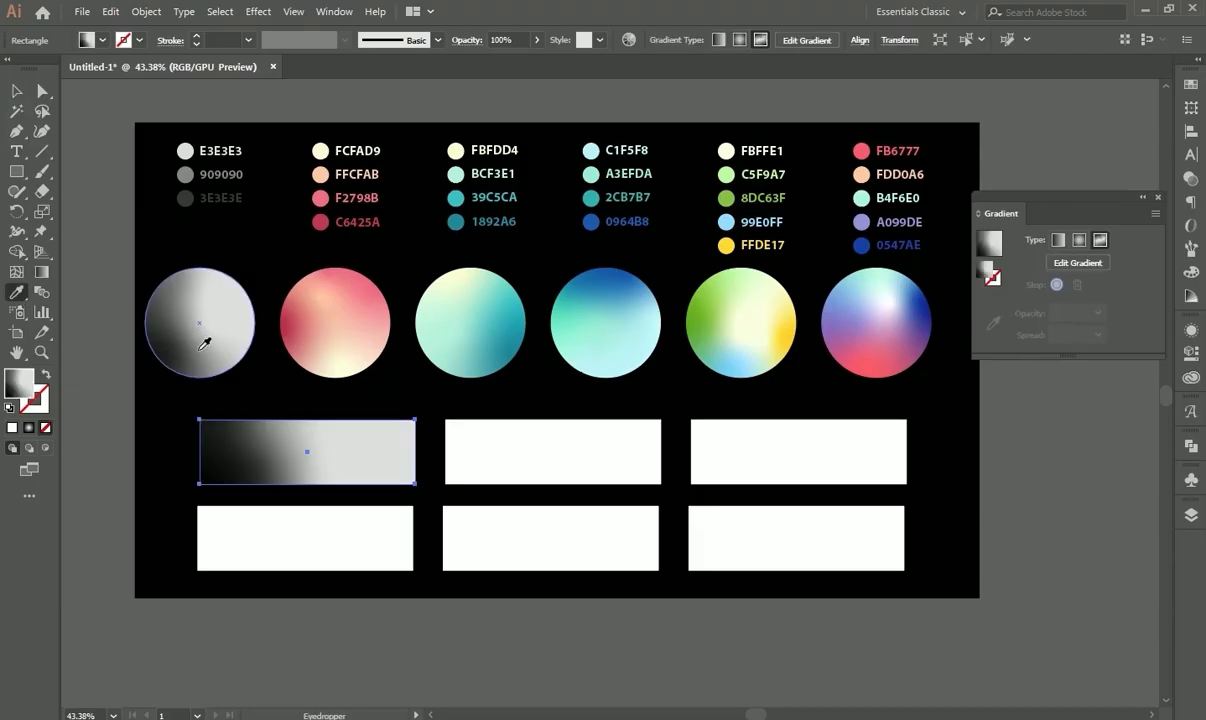
pyautogui.keyDown('ctrl'); pyautogui.click(536, 455); pyautogui.keyUp('ctrl')
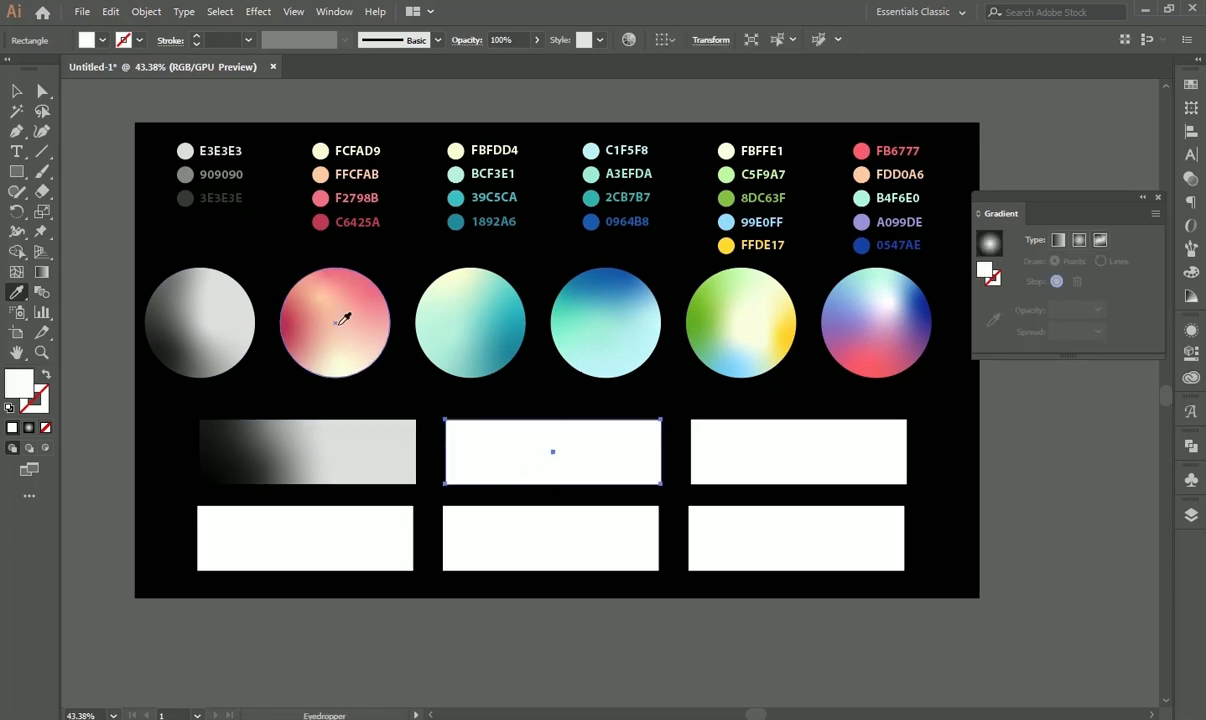
pyautogui.click(340, 320)
pyautogui.keyDown('ctrl'); pyautogui.click(785, 452); pyautogui.keyUp('ctrl')
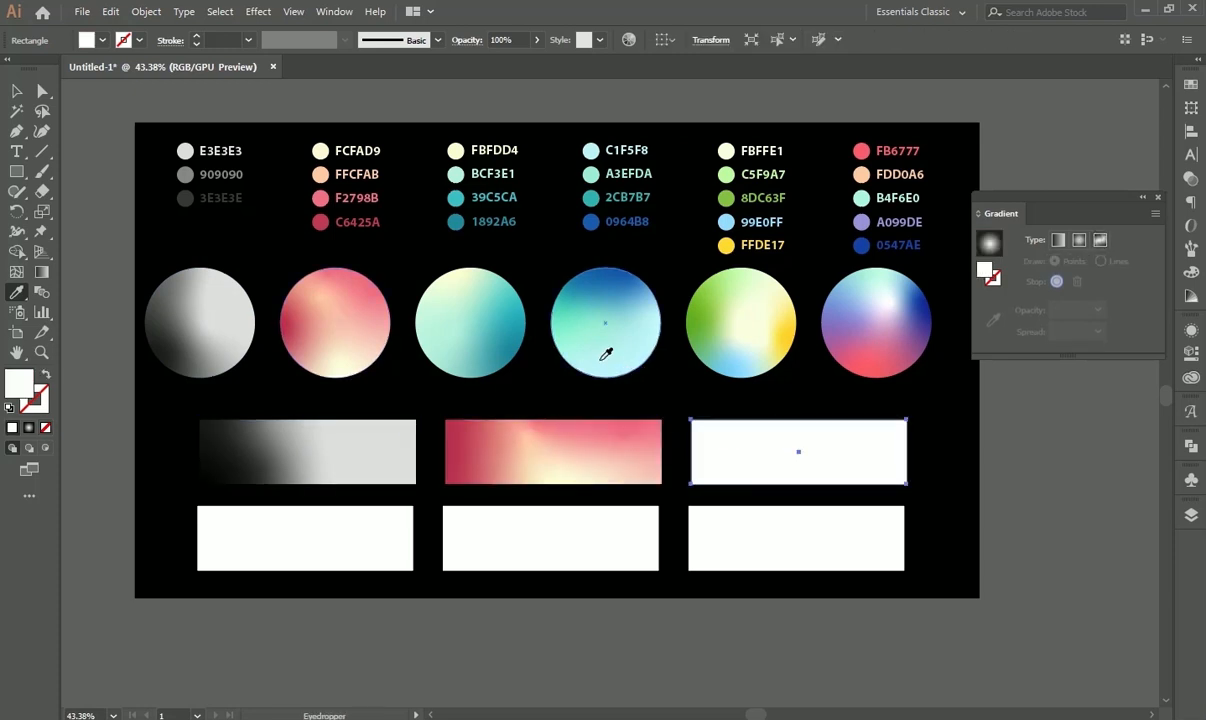
pyautogui.click(466, 313)
# Step: Fill the three lower-row rectangles with the gradients sampled from the fourth, fifth and sixth circles, then deselect
pyautogui.keyDown('ctrl'); pyautogui.click(352, 548); pyautogui.keyUp('ctrl')
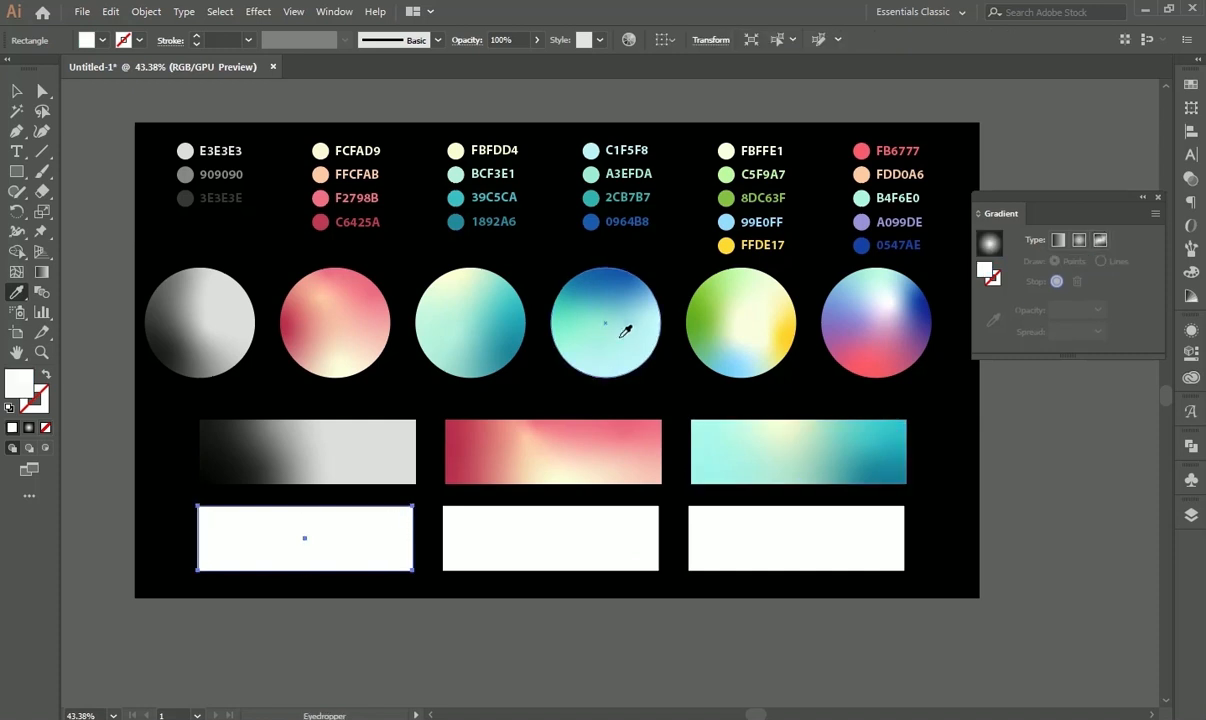
pyautogui.click(627, 320)
pyautogui.keyDown('ctrl'); pyautogui.click(595, 522); pyautogui.keyUp('ctrl')
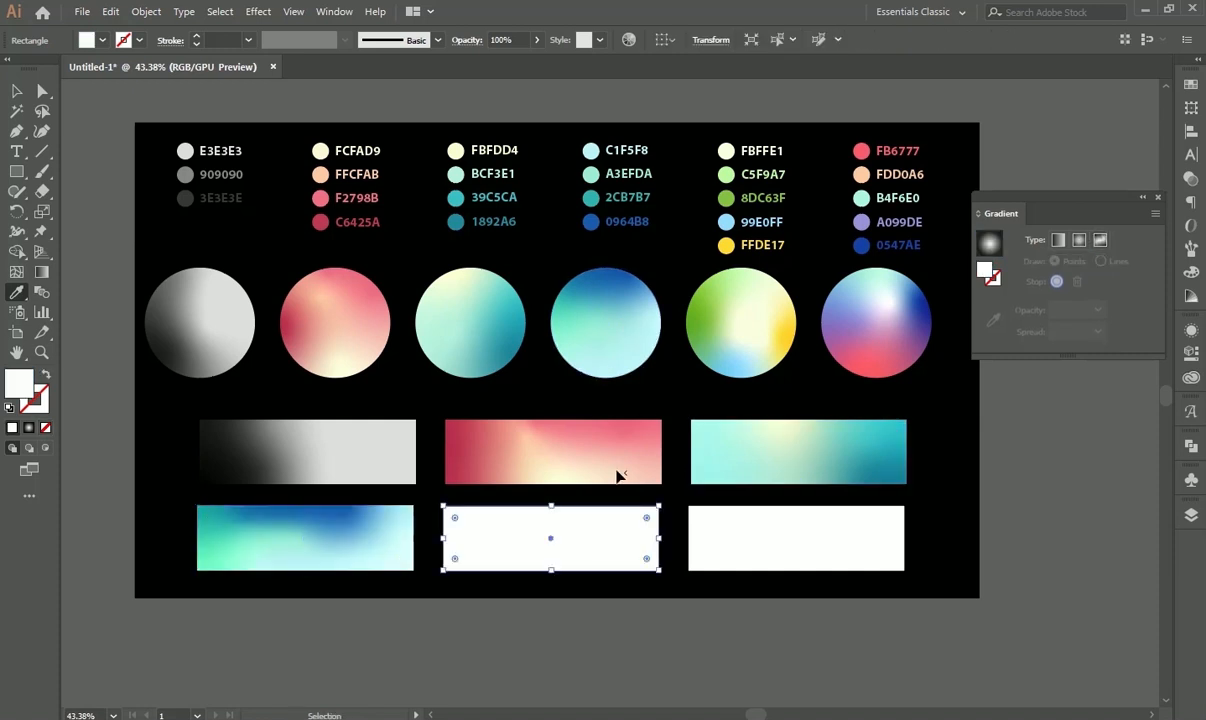
pyautogui.click(740, 323)
pyautogui.keyDown('ctrl'); pyautogui.click(783, 550); pyautogui.keyUp('ctrl')
pyautogui.click(866, 320)
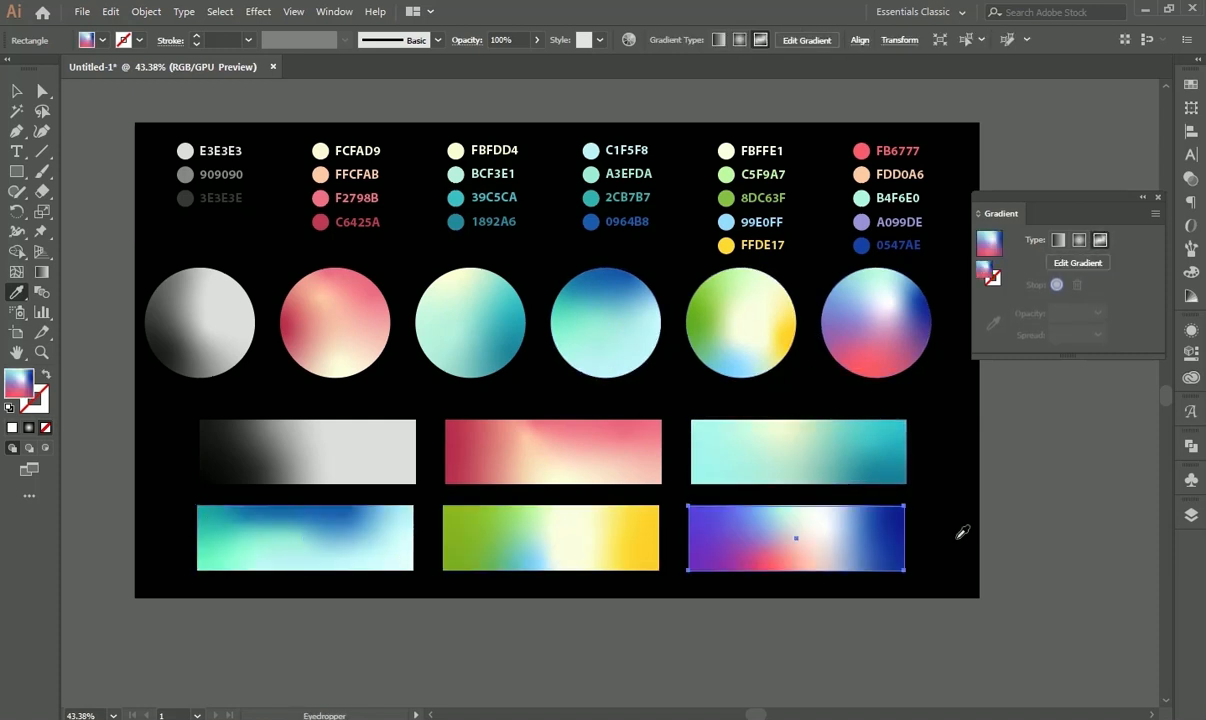
pyautogui.press('v')
pyautogui.click(1034, 450)
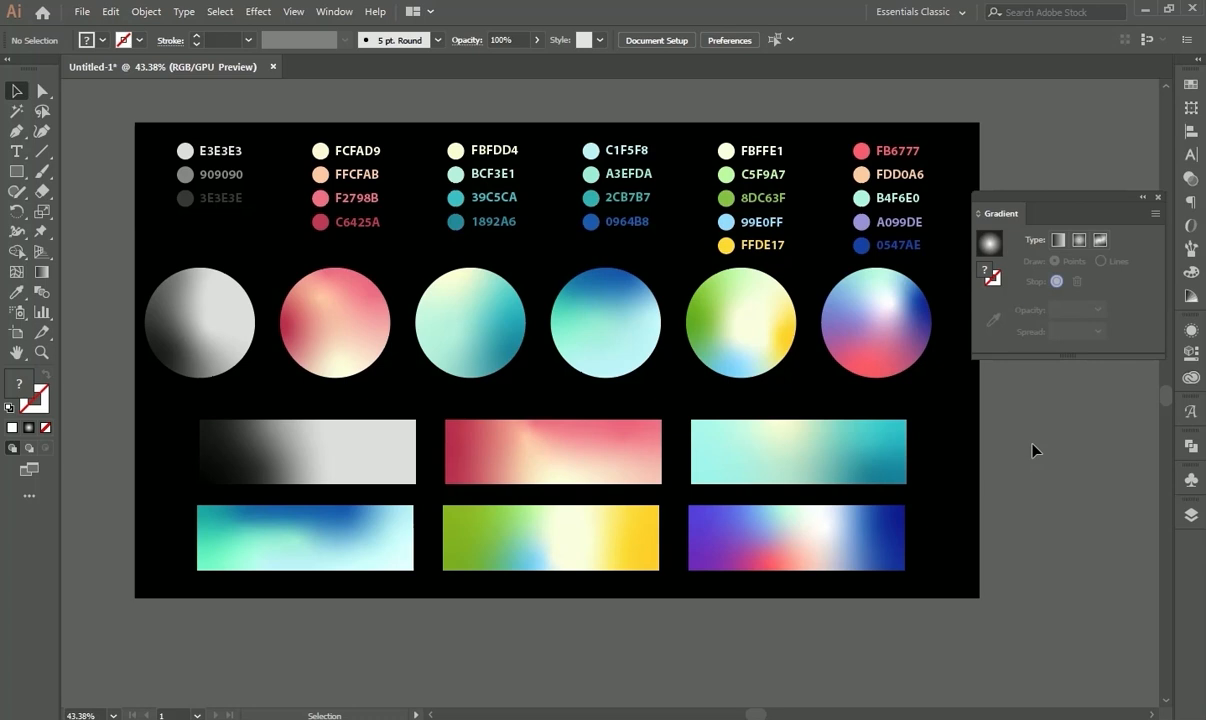
# Step: Keep only the rectangle with the sixth circle's gradient and enlarge it from the artboard's lower-left corner to cover the whole artboard
pyautogui.moveTo(233, 641); pyautogui.dragTo(625, 425)
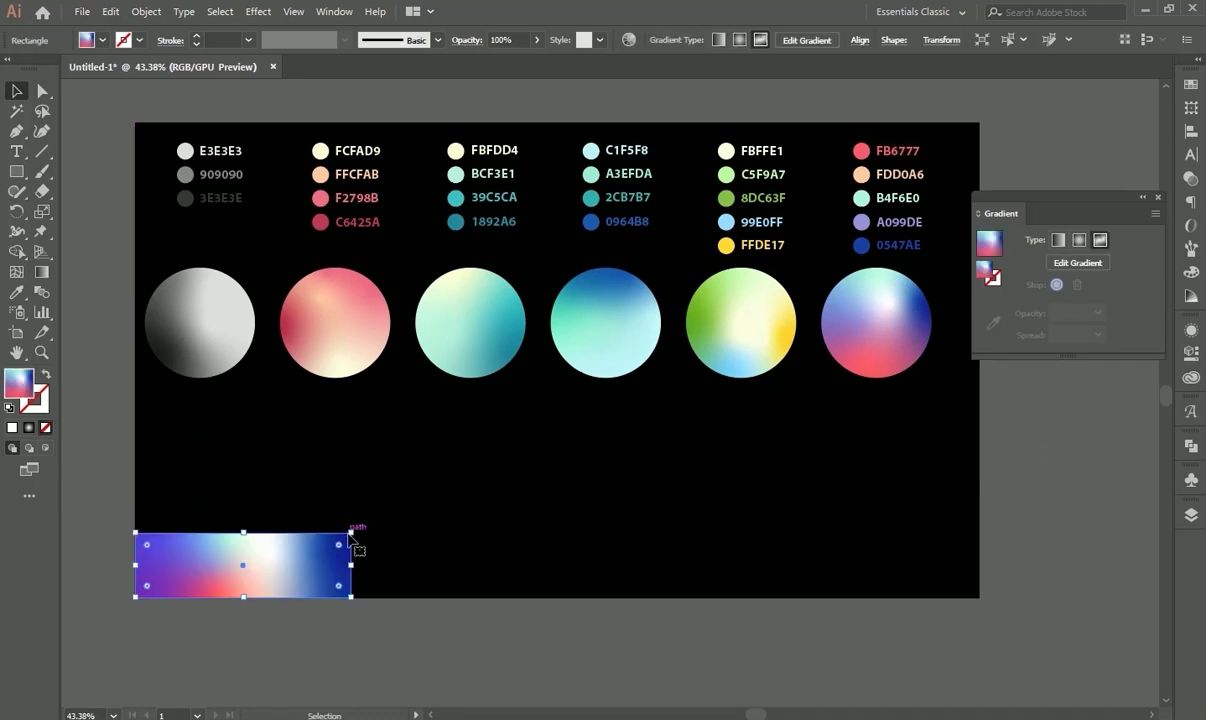
pyautogui.moveTo(350, 530); pyautogui.dragTo(975, 350)
pyautogui.moveTo(557, 350); pyautogui.dragTo(557, 122)
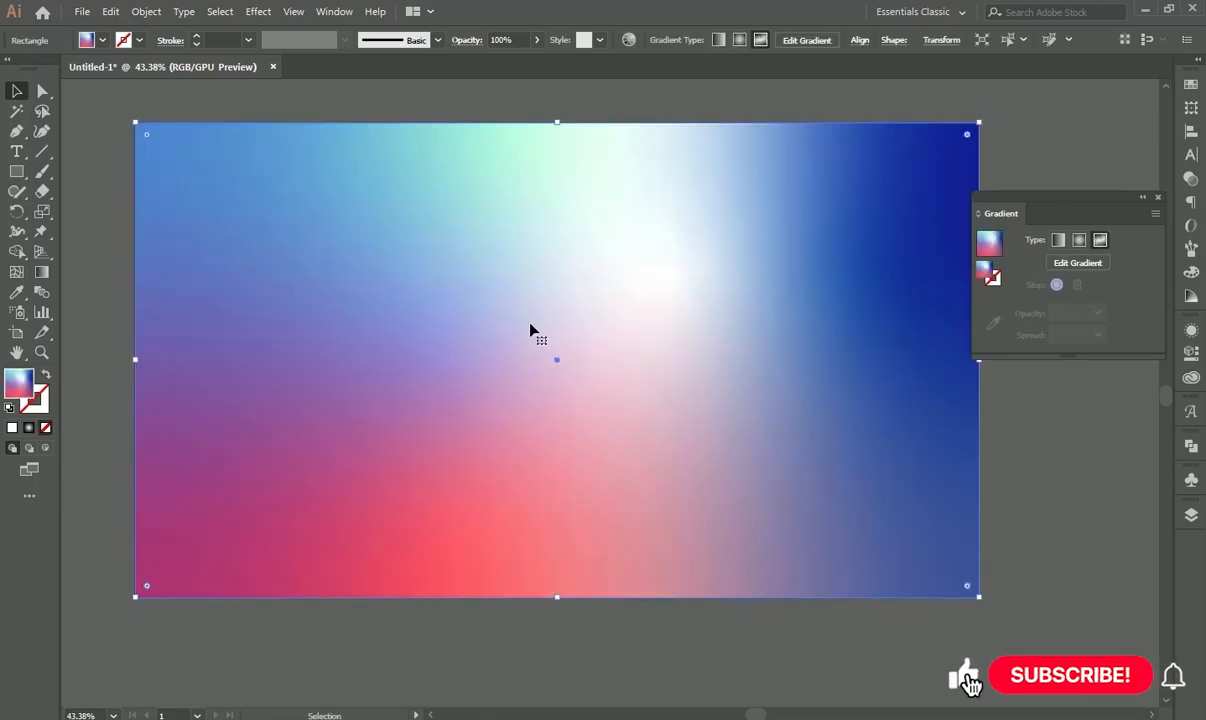
# Step: Spread the background's gradient stops: blue near the upper-right corner, purple further left, red lower, white nearer the centre and mint along the upper edge
pyautogui.click(1078, 263)
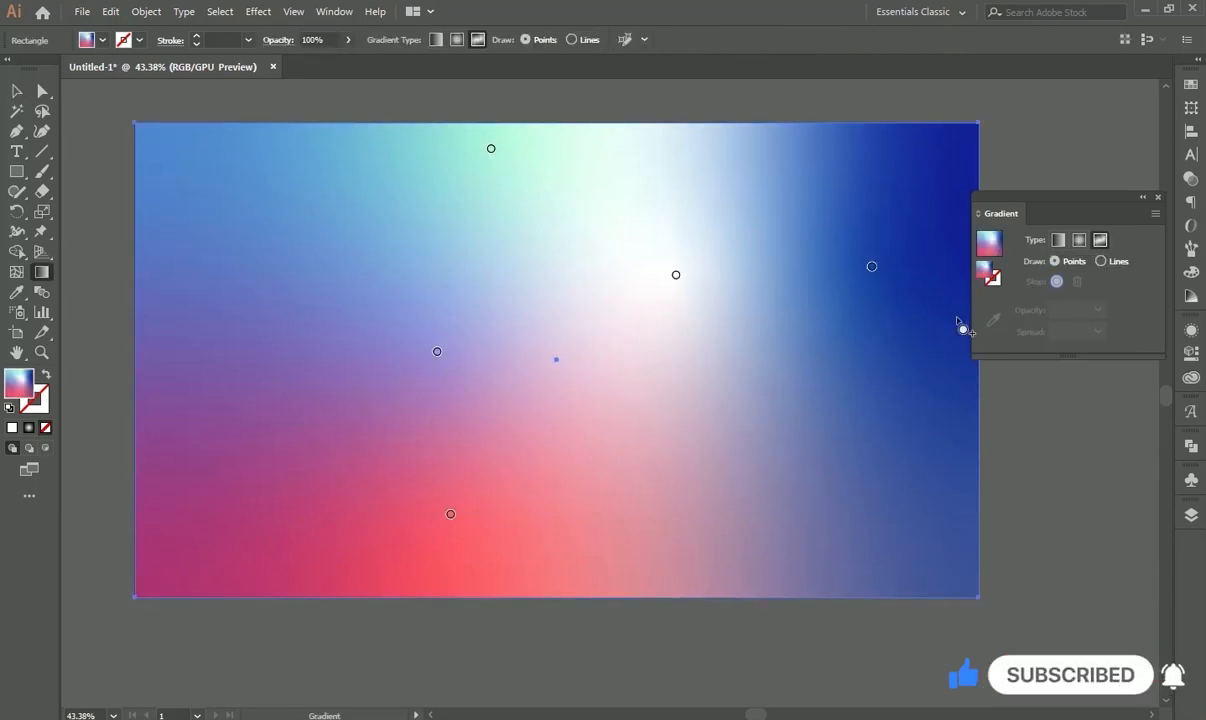
pyautogui.moveTo(872, 267); pyautogui.dragTo(937, 243)
pyautogui.moveTo(437, 352); pyautogui.dragTo(404, 338)
pyautogui.moveTo(451, 514); pyautogui.dragTo(517, 557)
pyautogui.moveTo(676, 275); pyautogui.dragTo(703, 340)
pyautogui.moveTo(491, 149); pyautogui.dragTo(475, 144)
pyautogui.moveTo(404, 338); pyautogui.dragTo(330, 339)
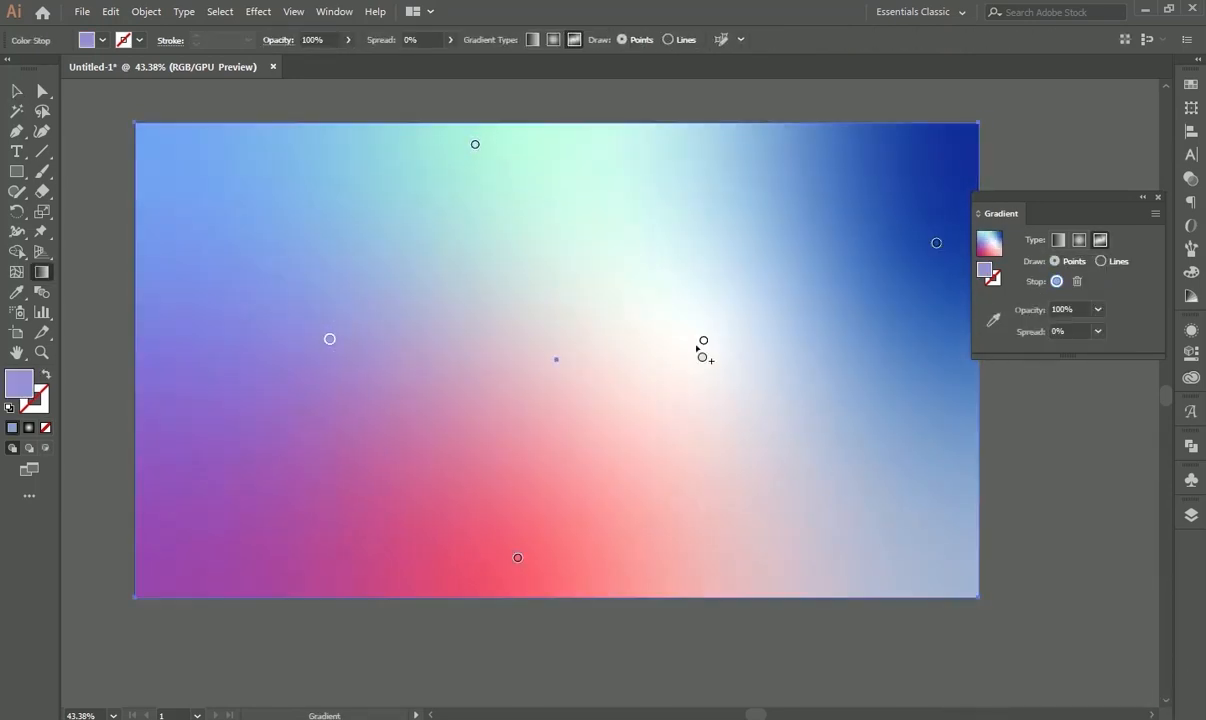
pyautogui.moveTo(703, 340); pyautogui.dragTo(649, 350)
pyautogui.moveTo(937, 243); pyautogui.dragTo(939, 196)
pyautogui.press('v')
pyautogui.click(976, 697)
# Step: Add the black text "Text Background" in Myriad Pro Bold over the gradient and enlarge it to about 222 pt
pyautogui.press('t')
pyautogui.click(281, 286)
pyautogui.press('BackSpace')
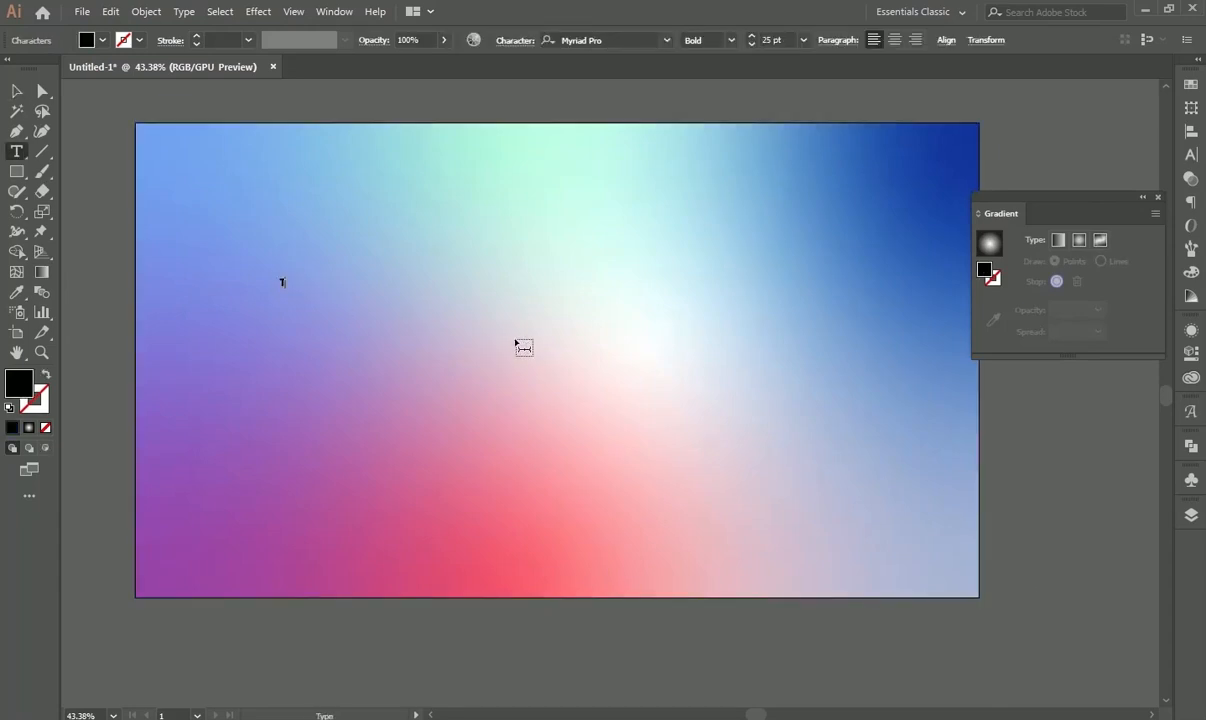
pyautogui.press('Escape')
pyautogui.moveTo(362, 289); pyautogui.dragTo(932, 500)
pyautogui.moveTo(878, 350); pyautogui.dragTo(951, 406)
pyautogui.moveTo(800, 361); pyautogui.dragTo(768, 362)
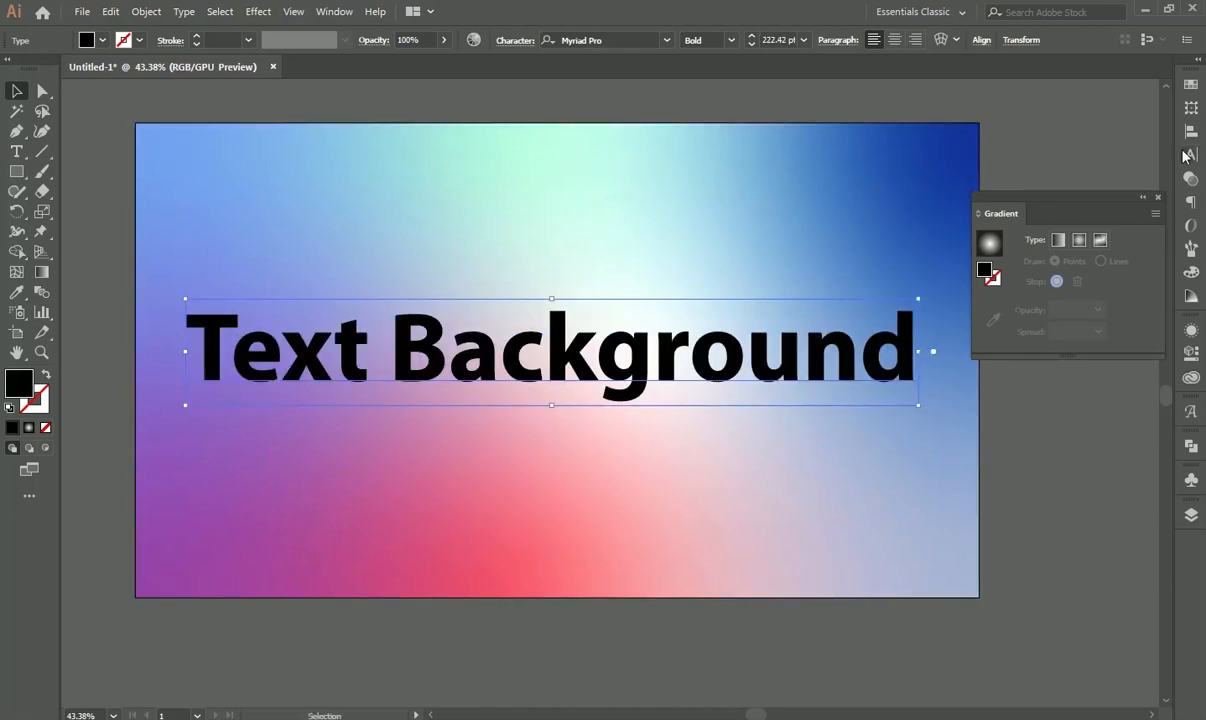
# Step: Centre the "Text Background" line horizontally and vertically on the artboard
pyautogui.click(1191, 131)
pyautogui.click(1026, 121)
pyautogui.click(1126, 122)
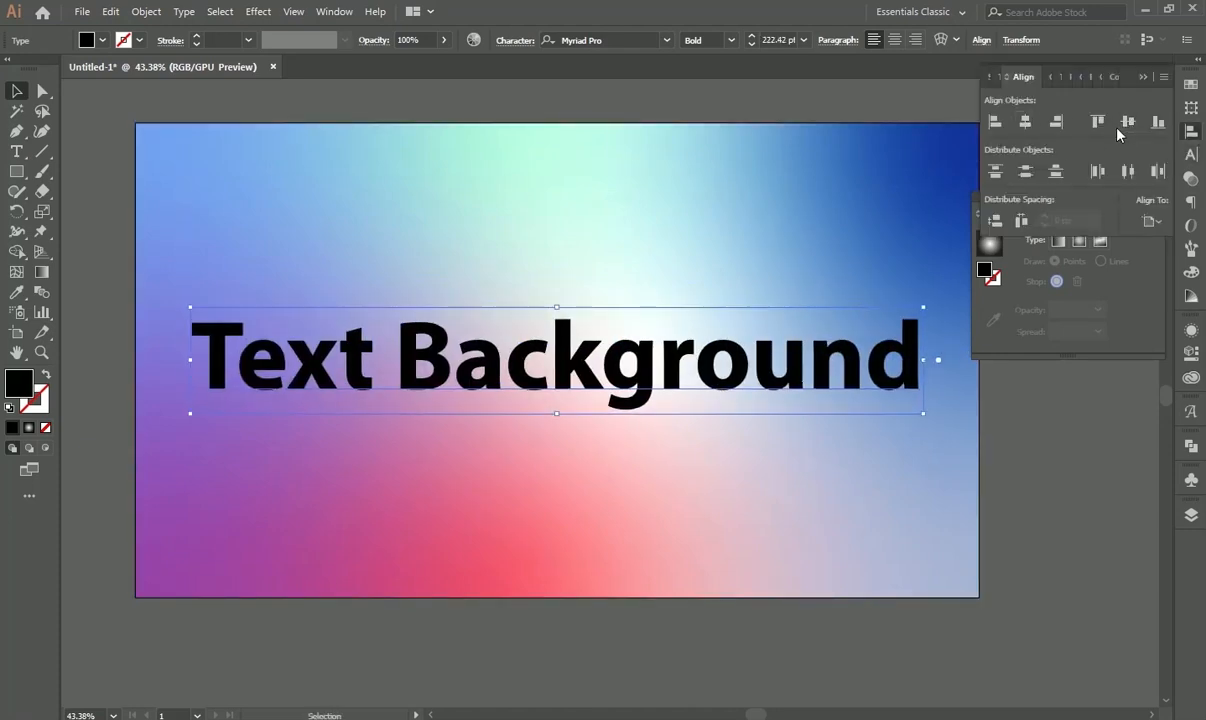
pyautogui.click(1141, 79)
pyautogui.click(1141, 205)
# Step: Duplicate the text line upward at equal spacing to make four stacked lines
pyautogui.moveTo(848, 356); pyautogui.dragTo(848, 261)
pyautogui.hotkey('ctrl', 'd')
pyautogui.hotkey('ctrl', 'd')
pyautogui.hotkey('ctrl', '-')
pyautogui.moveTo(686, 406); pyautogui.dragTo(697, 439)
# Step: Select all four "Text Background" lines and group them
pyautogui.click(822, 398)
pyautogui.keyDown('shift'); pyautogui.click(840, 337); pyautogui.keyUp('shift')
pyautogui.keyDown('shift'); pyautogui.click(852, 264); pyautogui.keyUp('shift')
pyautogui.keyDown('shift'); pyautogui.click(852, 192); pyautogui.keyUp('shift')
pyautogui.hotkey('ctrl', 'g')
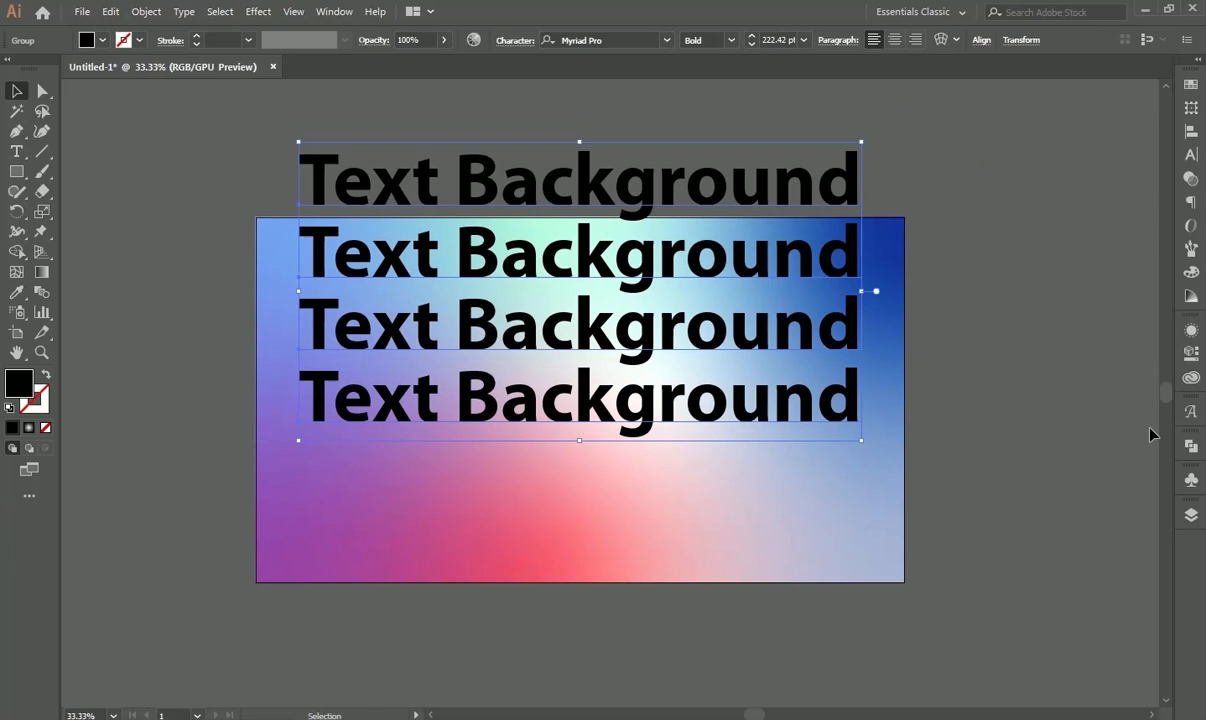
# Step: Move the text group down to the middle of the artboard, fill it white, reduce its opacity and fit the artboard in the window
pyautogui.moveTo(851, 323); pyautogui.dragTo(853, 436)
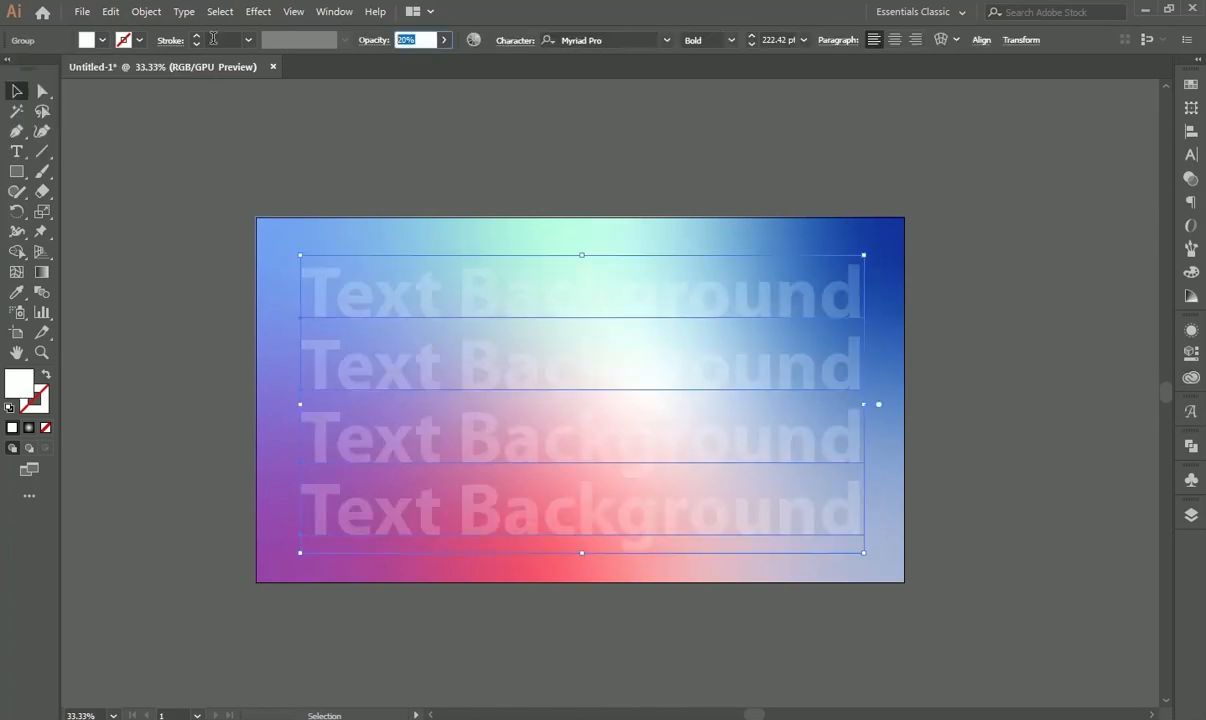
pyautogui.click(489, 200)
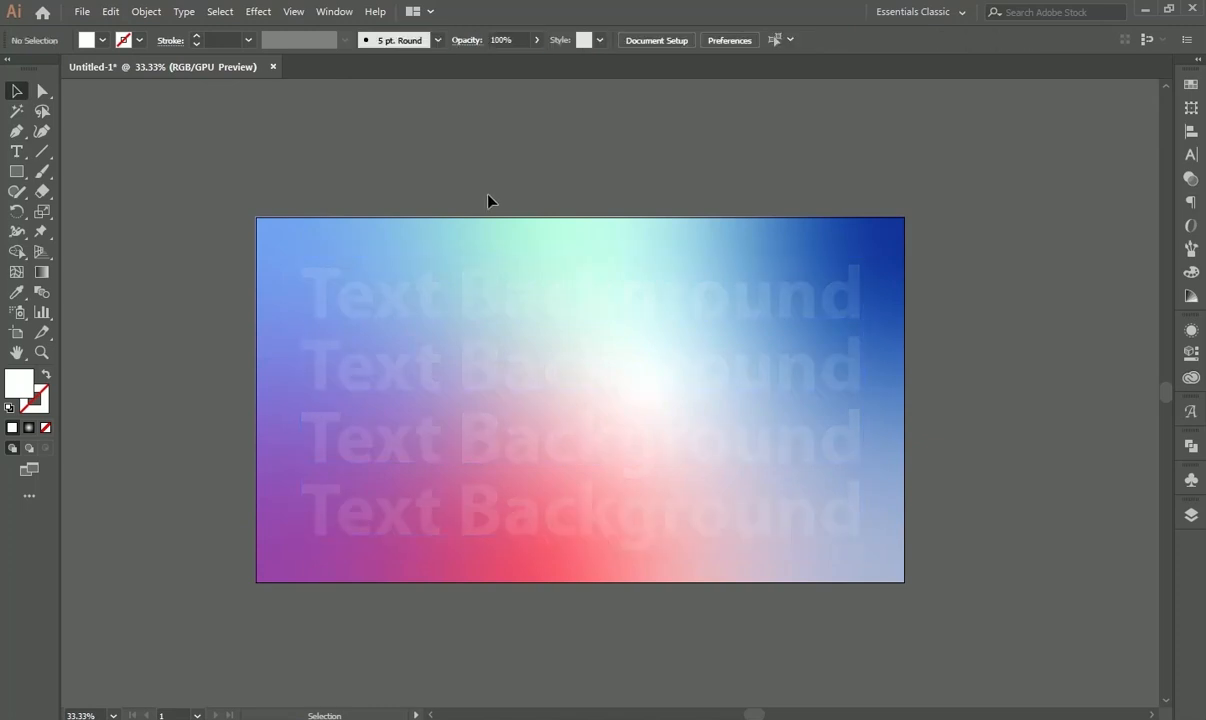
pyautogui.click(632, 372)
pyautogui.click(853, 633)
pyautogui.hotkey('ctrl', '0')
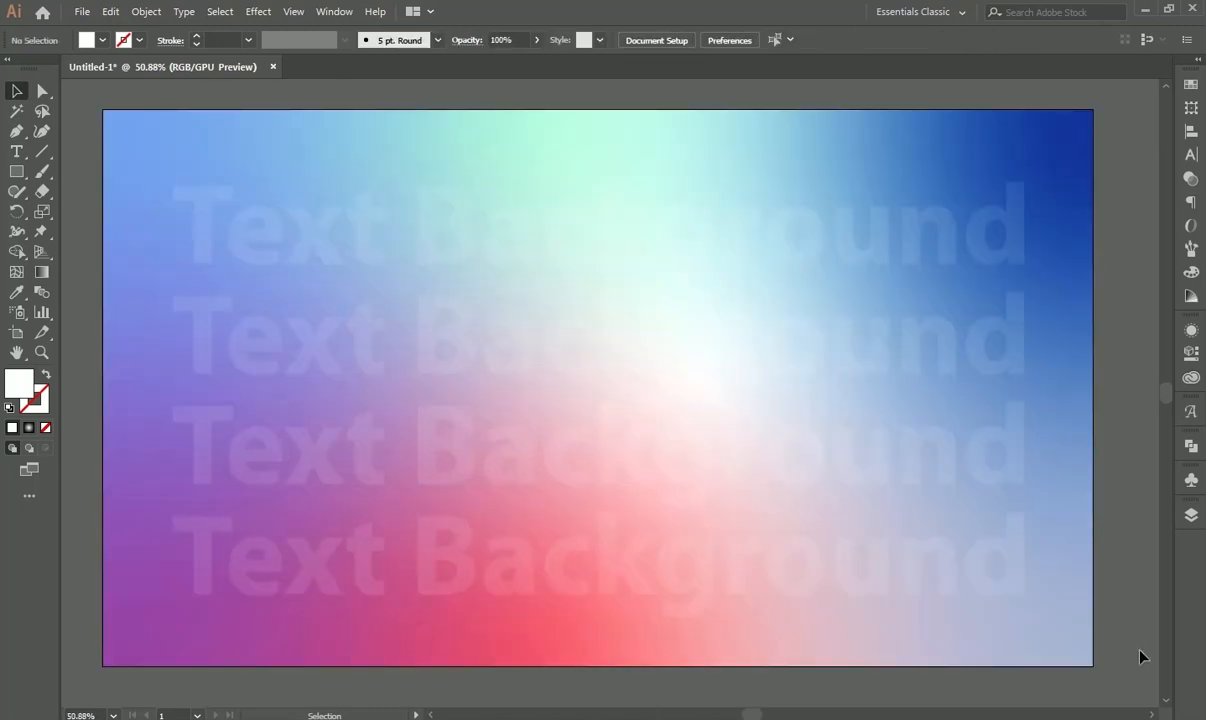